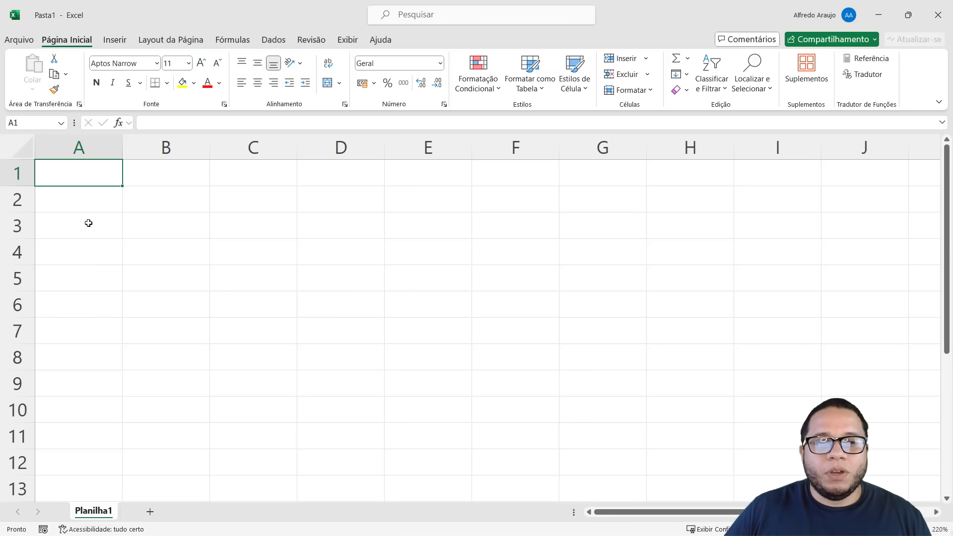
Enter the column header "Nome do Indicador" in cell A1
scroll(103, 215, up, 2)
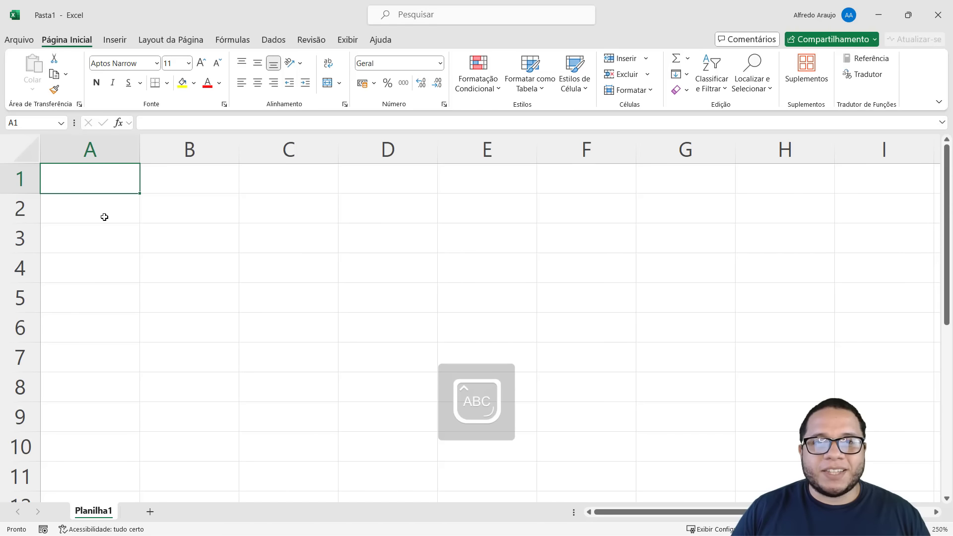
text(Nome do i)
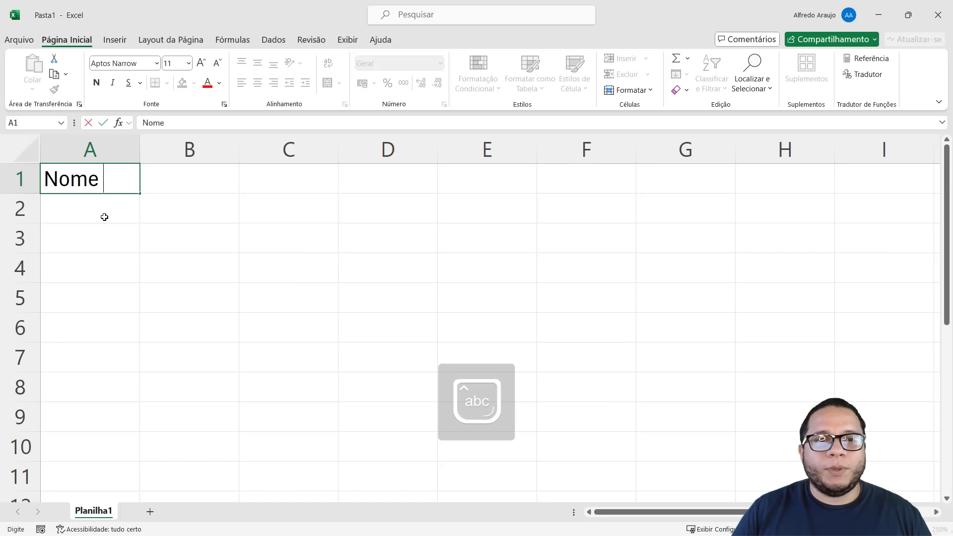
key(Caps_Lock)
text(ndicador)
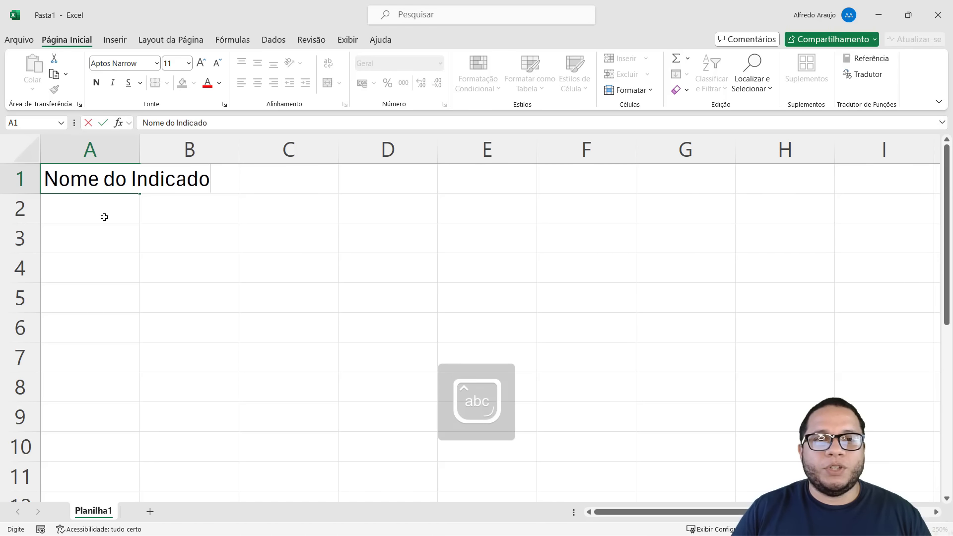
key(ctrl+Return)
key(Tab)
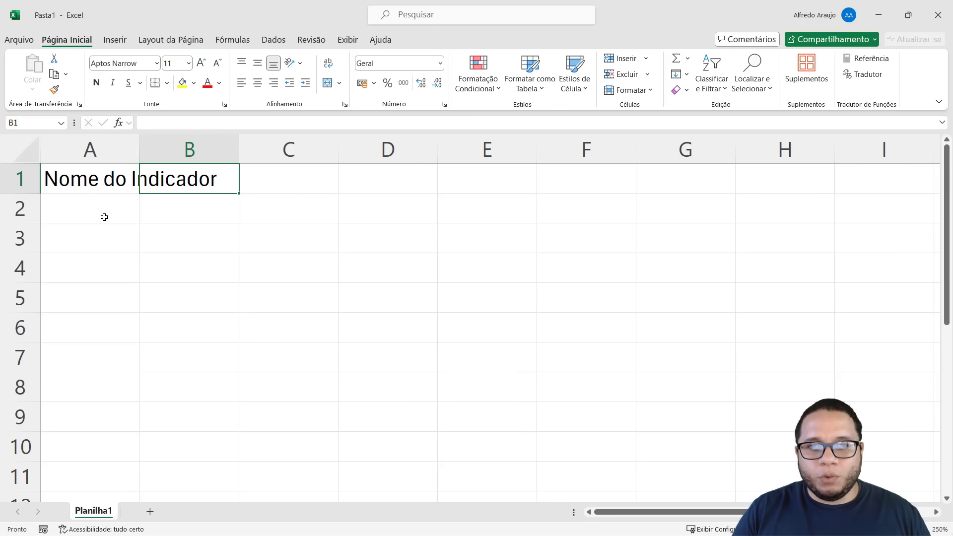
Enter the headers "Mês" in B1 and "Valor" in C1, and fit column A's width to its text
key(Caps_Lock)
text(M)
key(Caps_Lock)
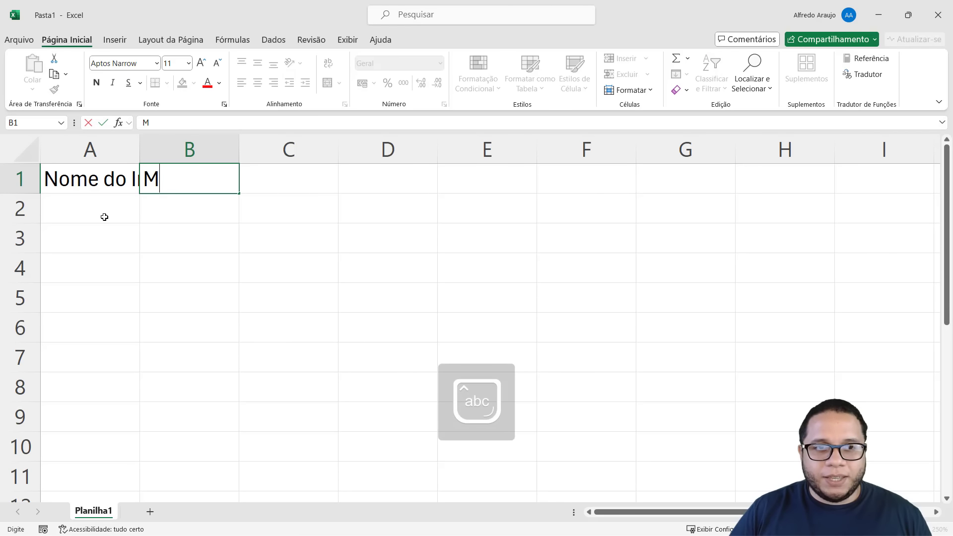
text(ês)
key(Tab)
key(Caps_Lock)
text(VV)
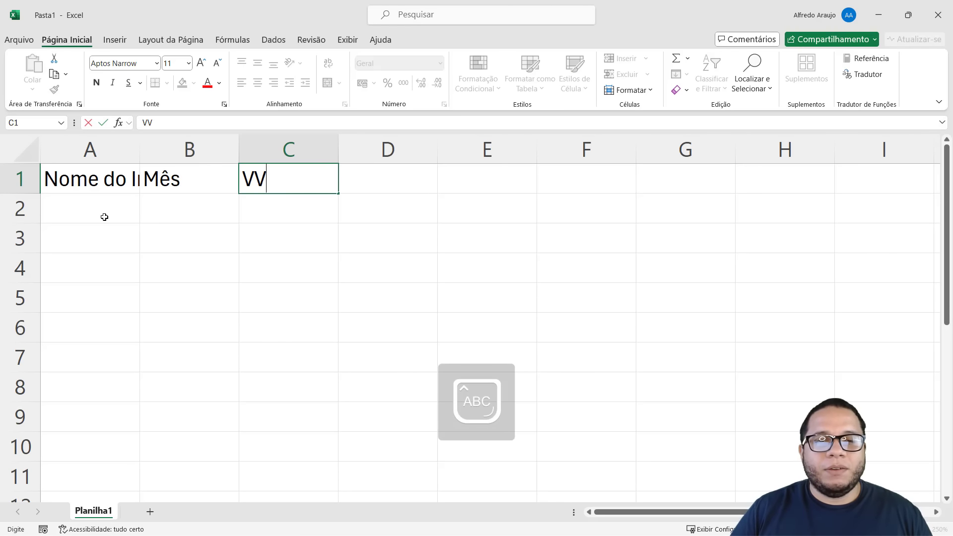
key(Caps_Lock)
text(alor)
key(Tab)
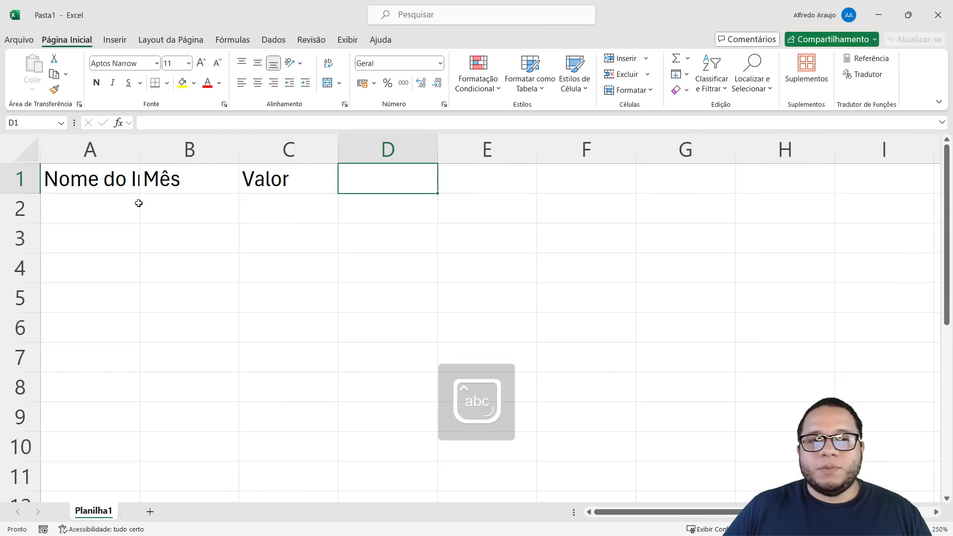
double_click(139, 144)
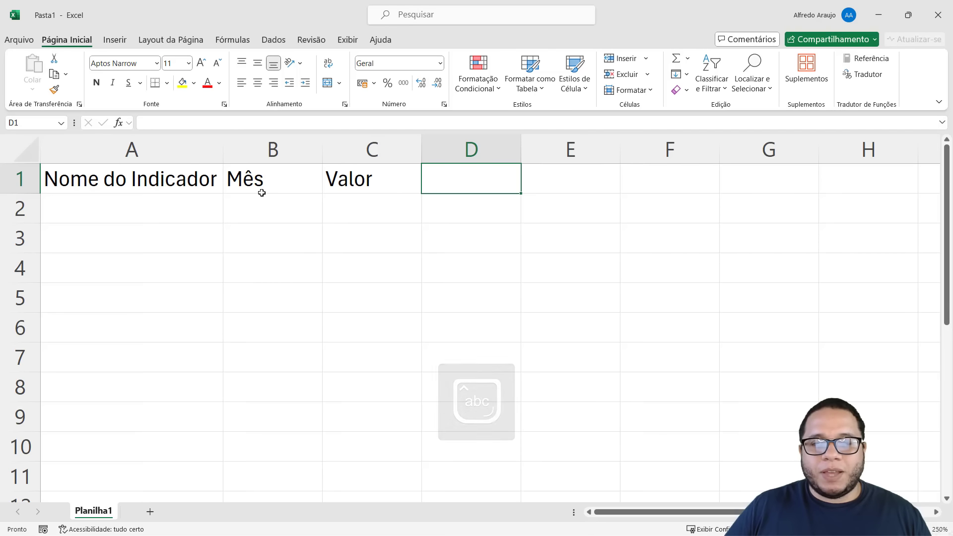
click(270, 184)
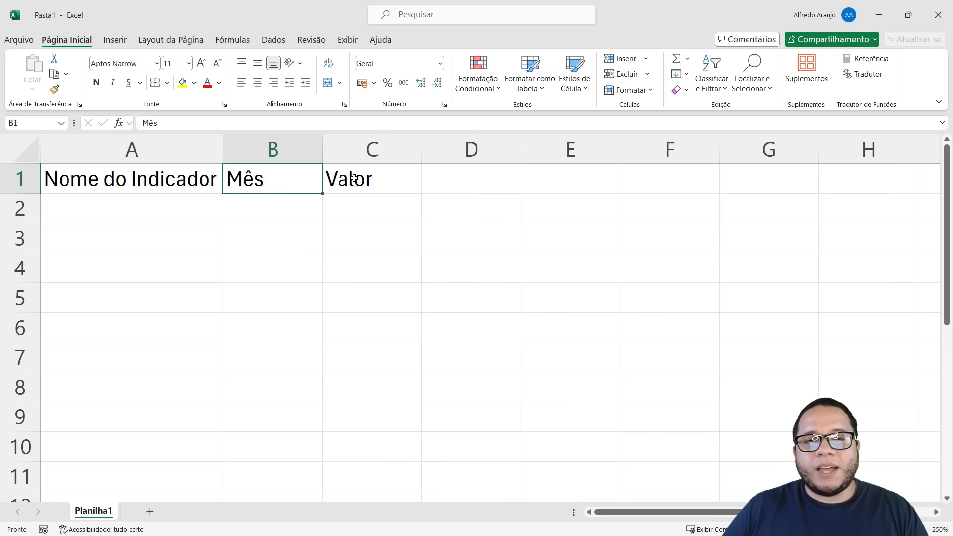
click(149, 177)
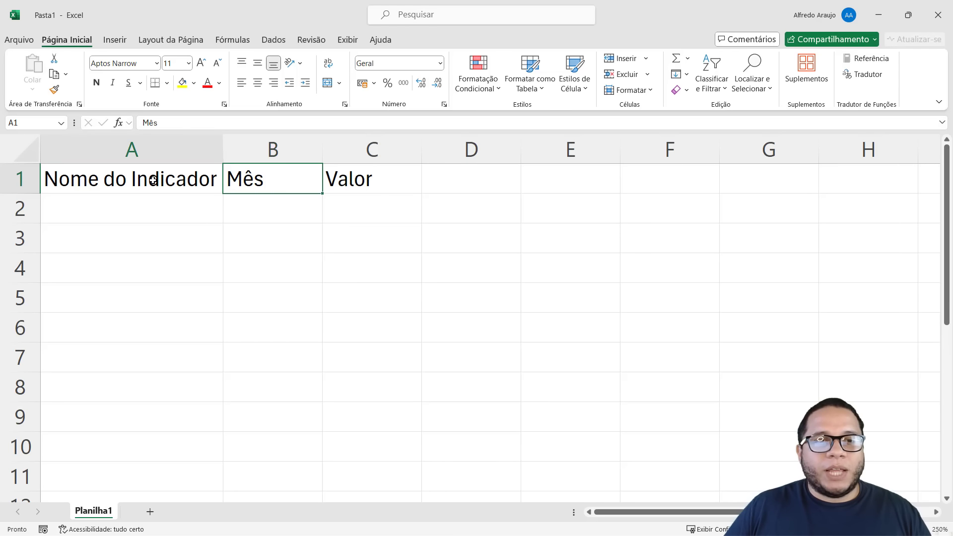
click(271, 184)
click(374, 180)
Enter the header "Departamento" in cell D1 and fit column D's width to the text
click(466, 184)
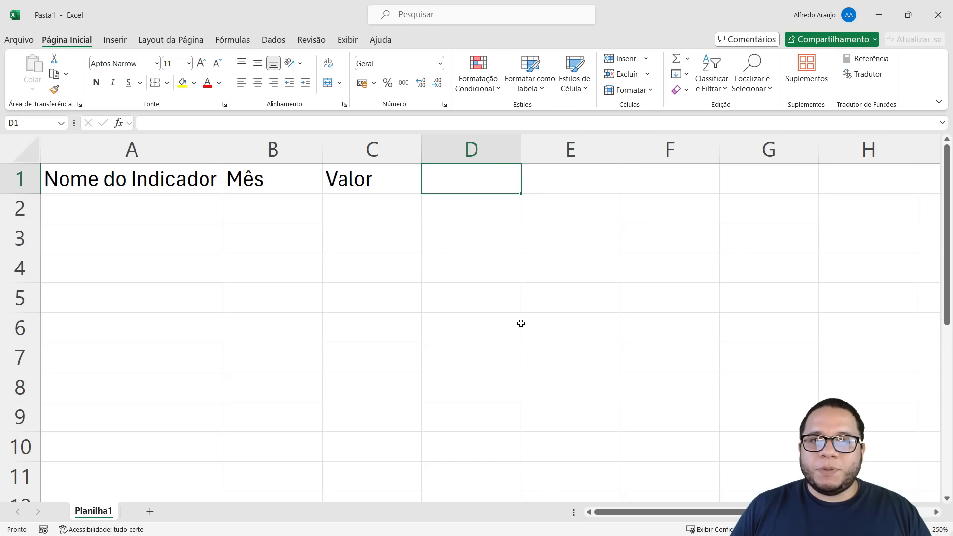
key(Caps_Lock)
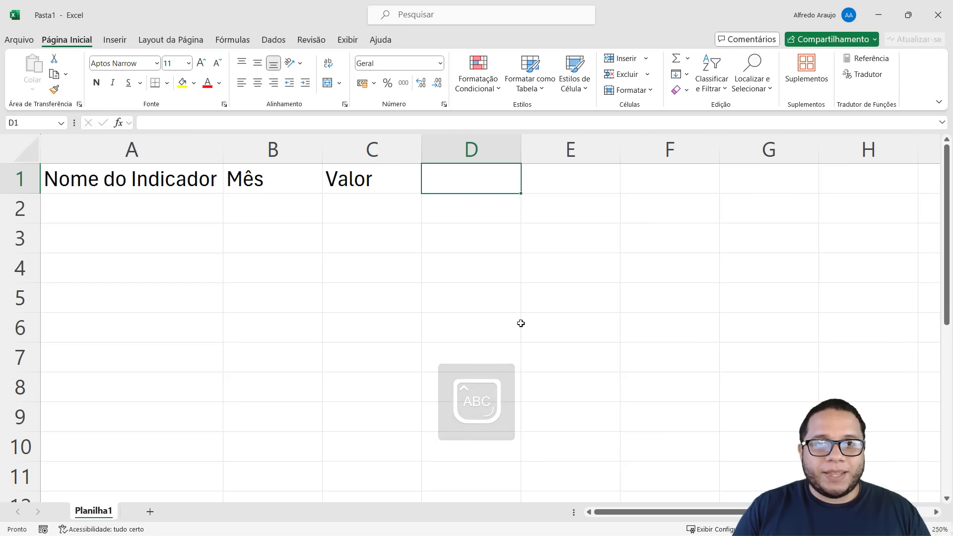
text(D)
key(Caps_Lock)
text(epartamento)
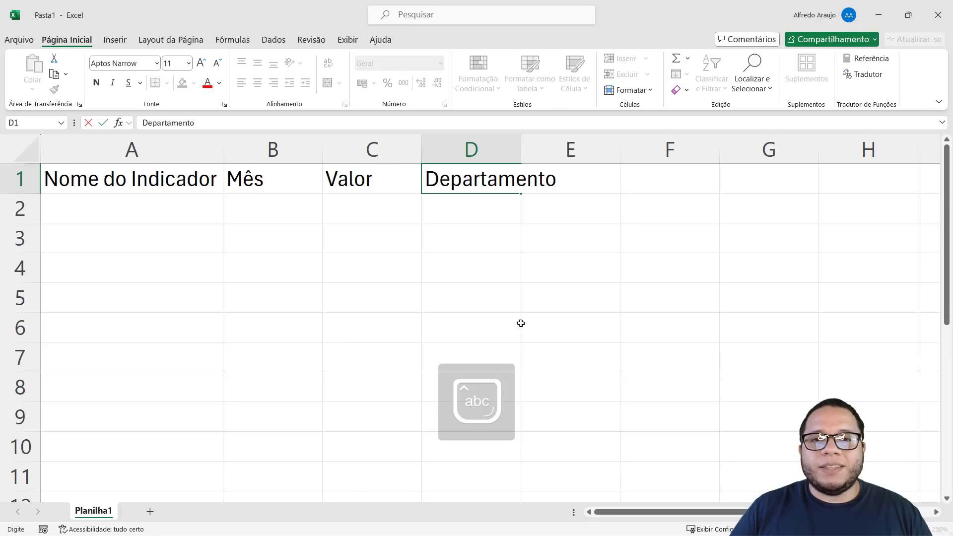
key(Return)
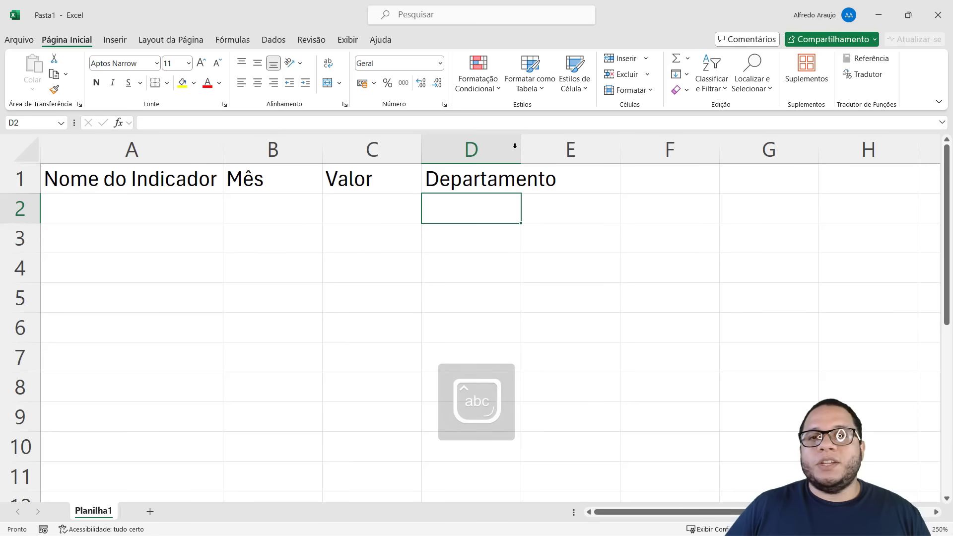
double_click(517, 143)
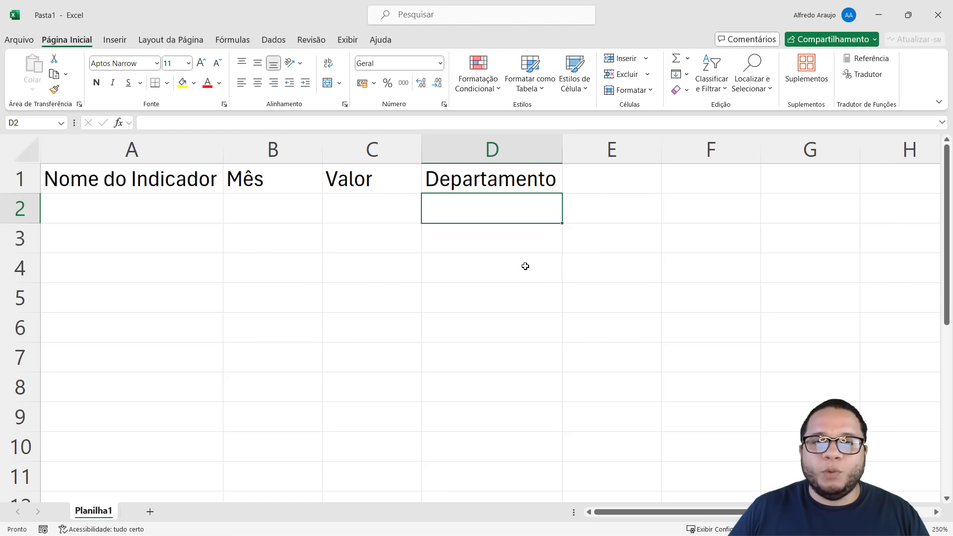
Enter the header "Meta" in cell E1
click(263, 184)
click(361, 174)
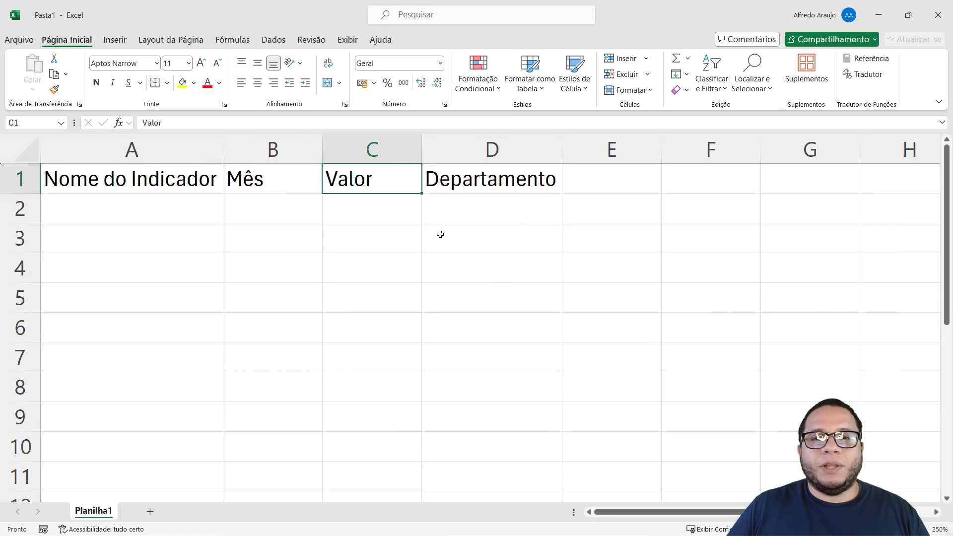
click(529, 196)
click(592, 179)
text(Meta)
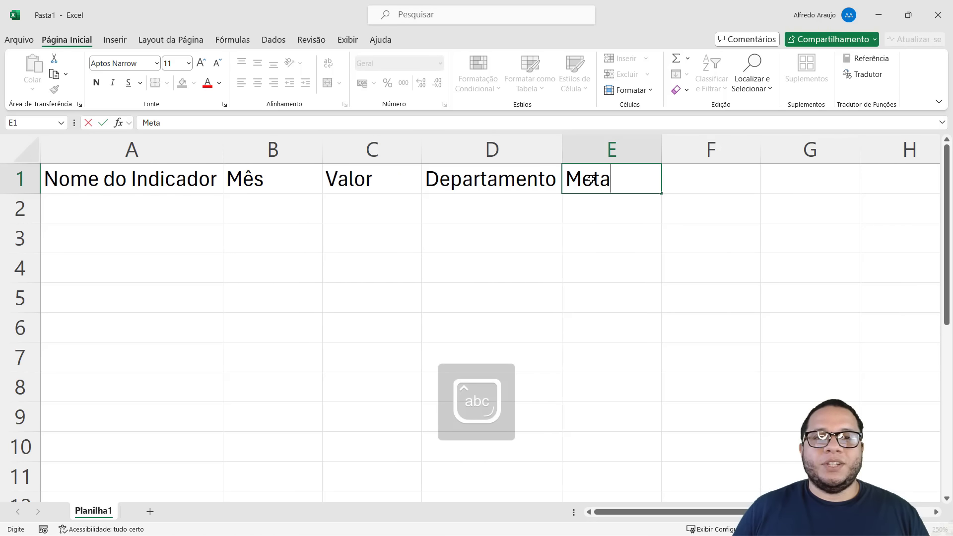
key(Return)
Move the "Departamento" column cells in front of "Mês" and fit column B's width to the text
key(Up)
key(Left)
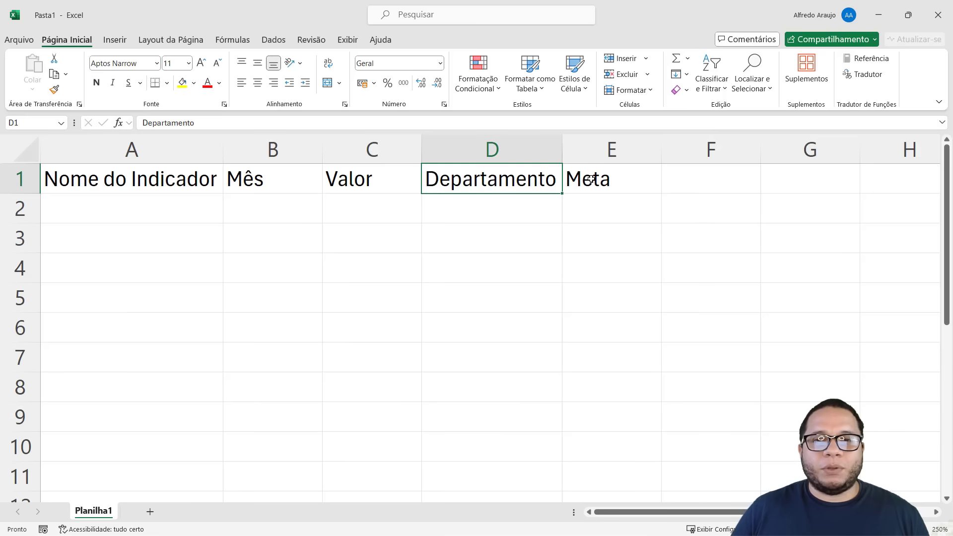
key(ctrl+shift+Down)
click(456, 184)
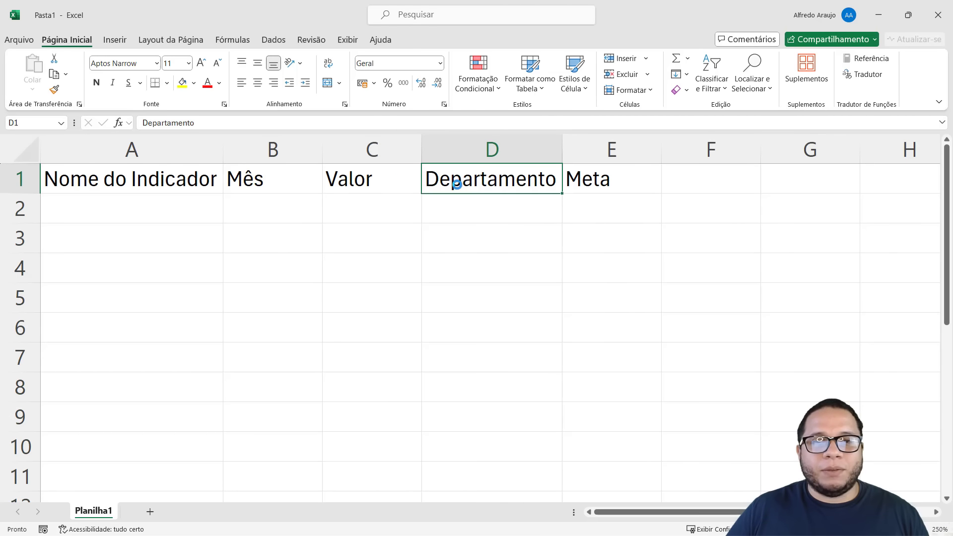
key(ctrl+c)
click(271, 181)
key(ctrl+shift+Down)
click(270, 182)
key(ctrl+plus)
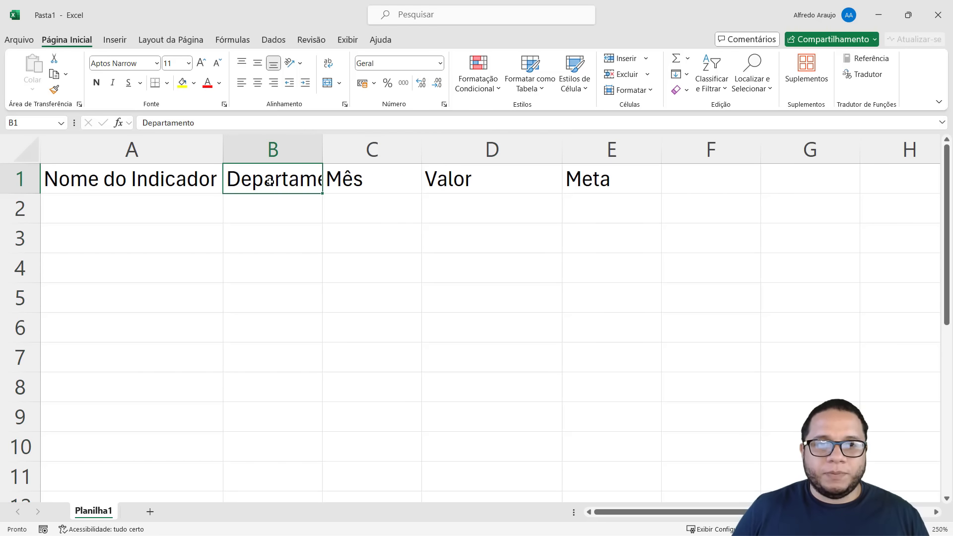
double_click(323, 145)
Enter the header "Desvio" in cell F1
click(651, 187)
click(743, 190)
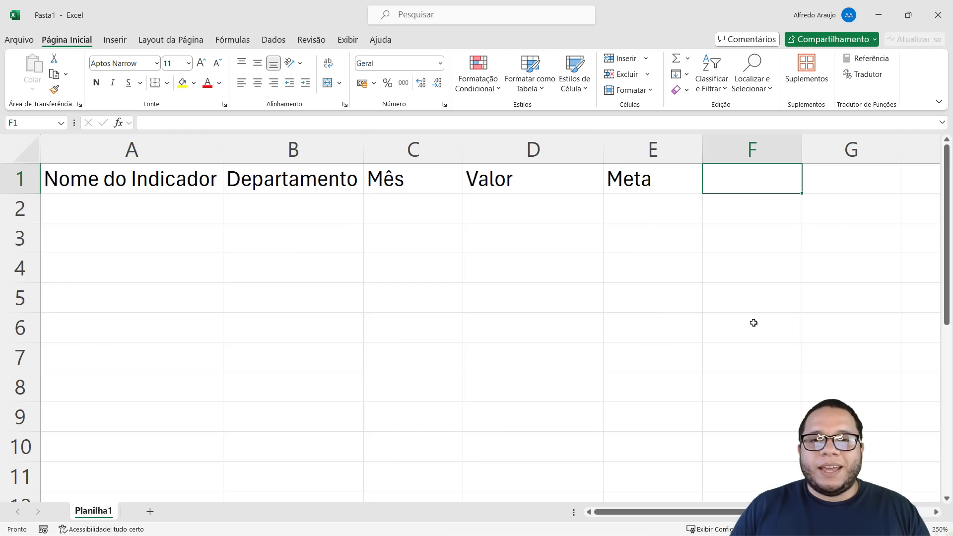
text(d)
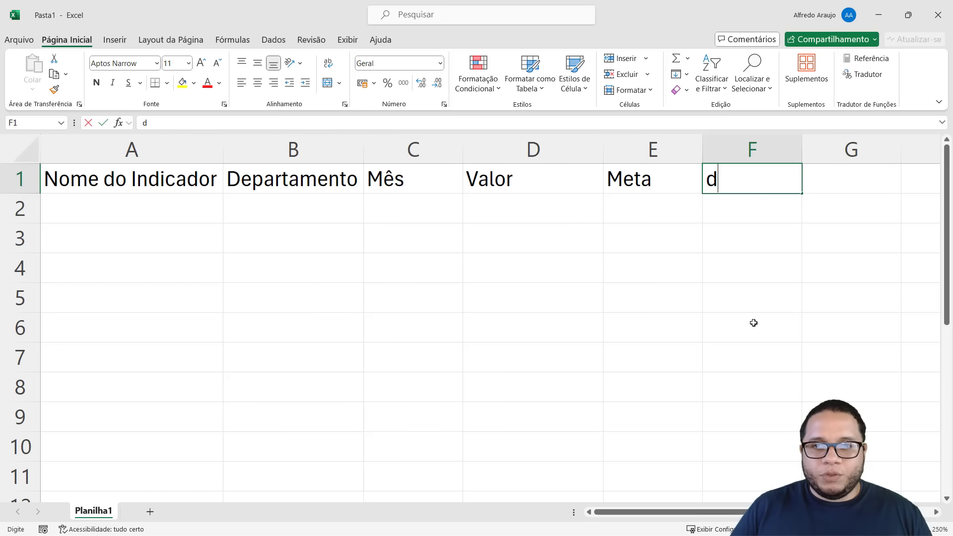
key(Caps_Lock)
text(E)
key(BackSpace)
key(BackSpace)
text(D)
key(Caps_Lock)
text(s)
key(BackSpace)
text(esvio)
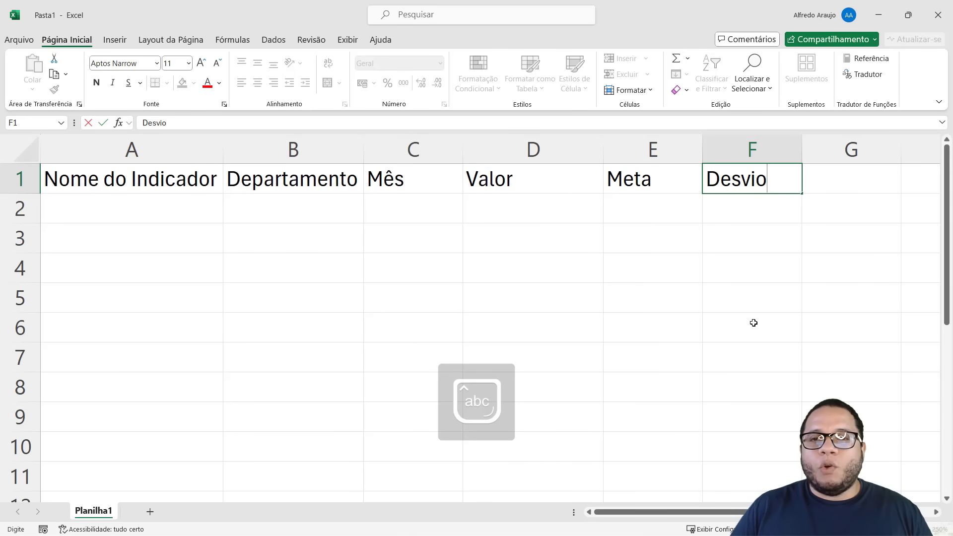
key(Tab)
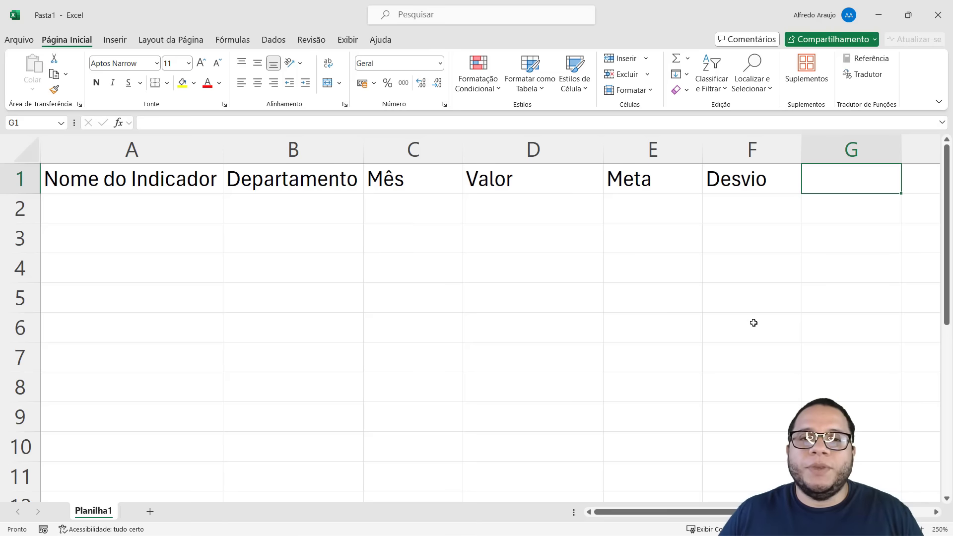
Enter the indicator names "Lucro" in A2 and "Novos clientes" in A3
click(195, 182)
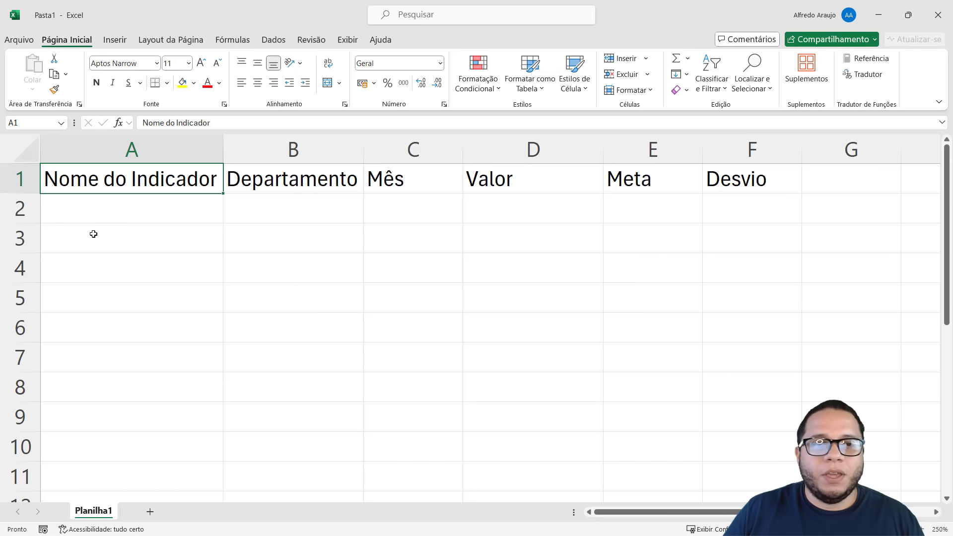
click(96, 210)
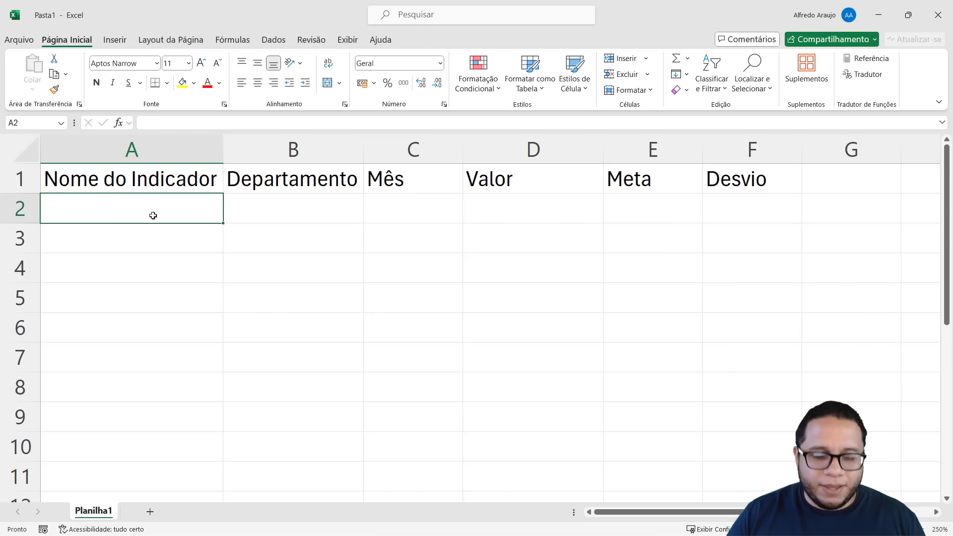
text(Lucro)
key(Tab)
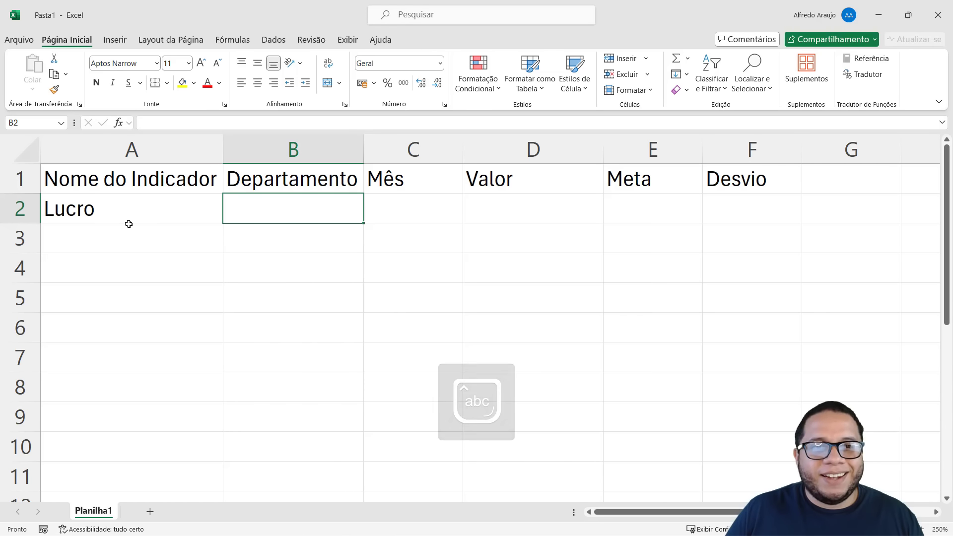
key(Return)
click(143, 214)
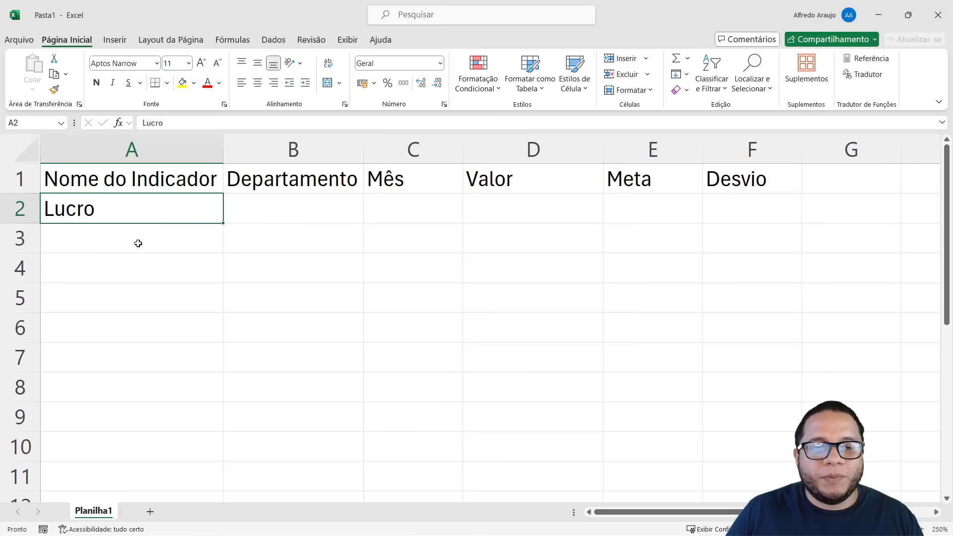
click(135, 247)
text(N)
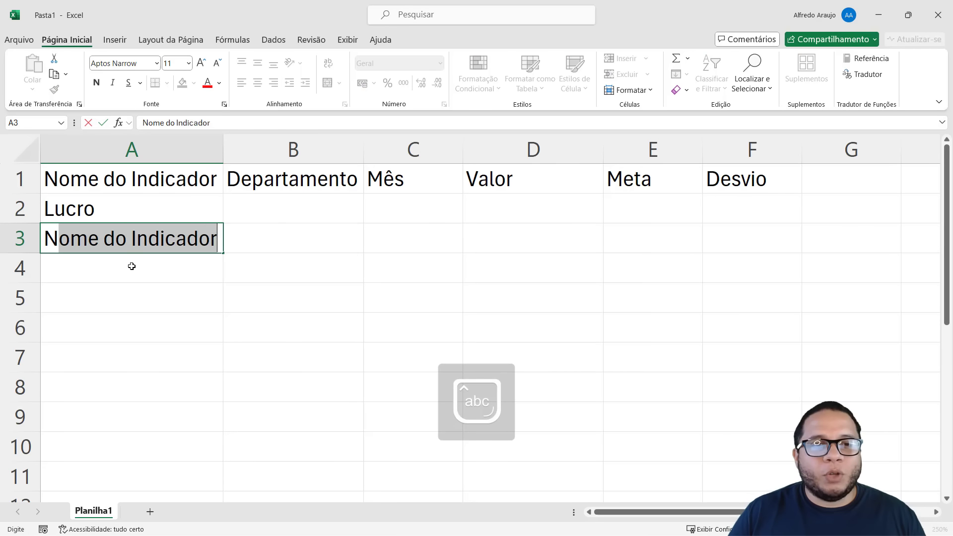
text(ovos clientes)
key(Return)
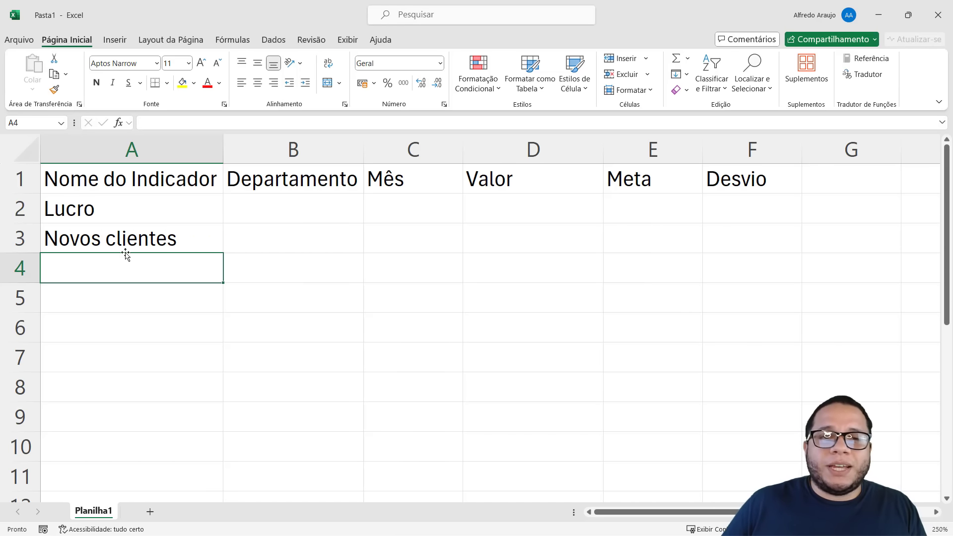
Enter the departments "Financeiro" in B2 for Lucro and "Vendas" in B3 for Novos clientes
key(Up)
click(289, 211)
key(Caps_Lock)
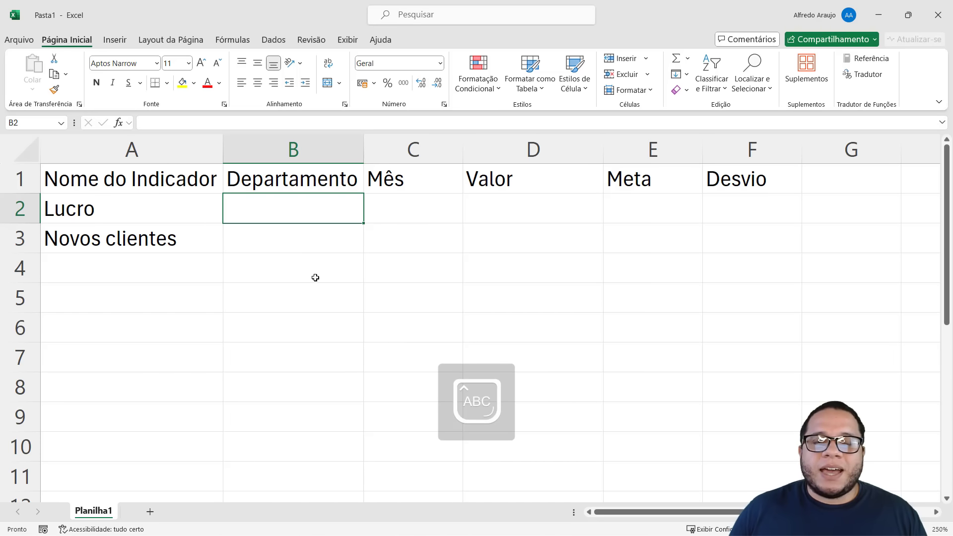
key(Caps_Lock)
text(Financeiro)
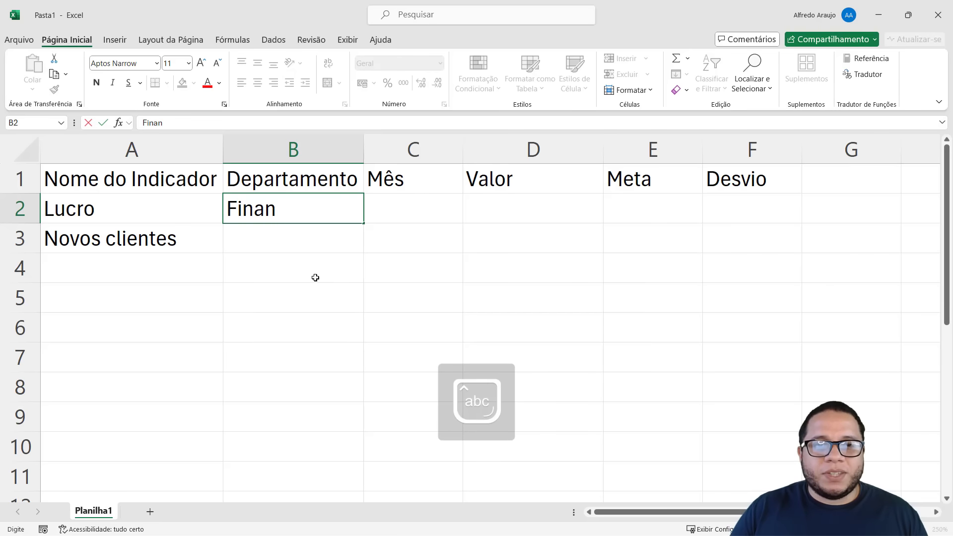
key(Return)
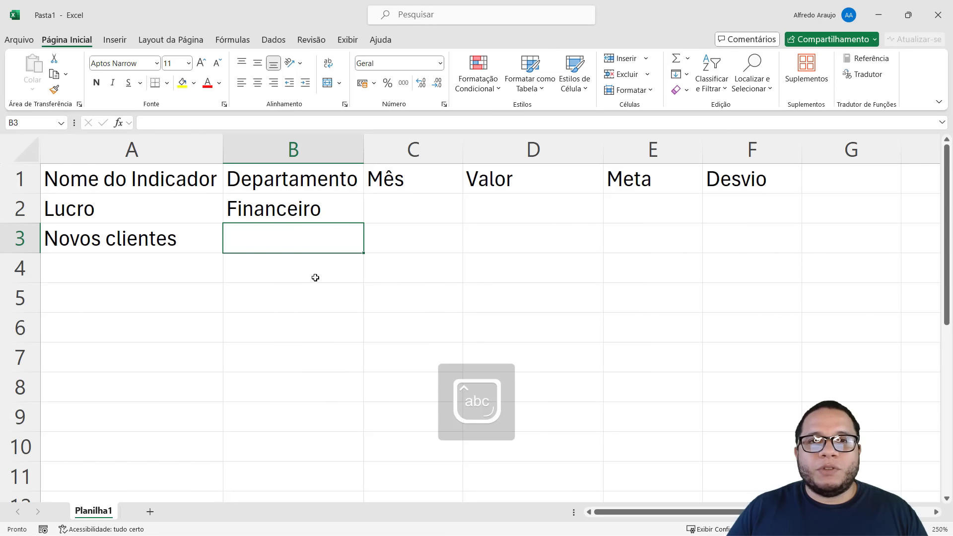
text(Vend)
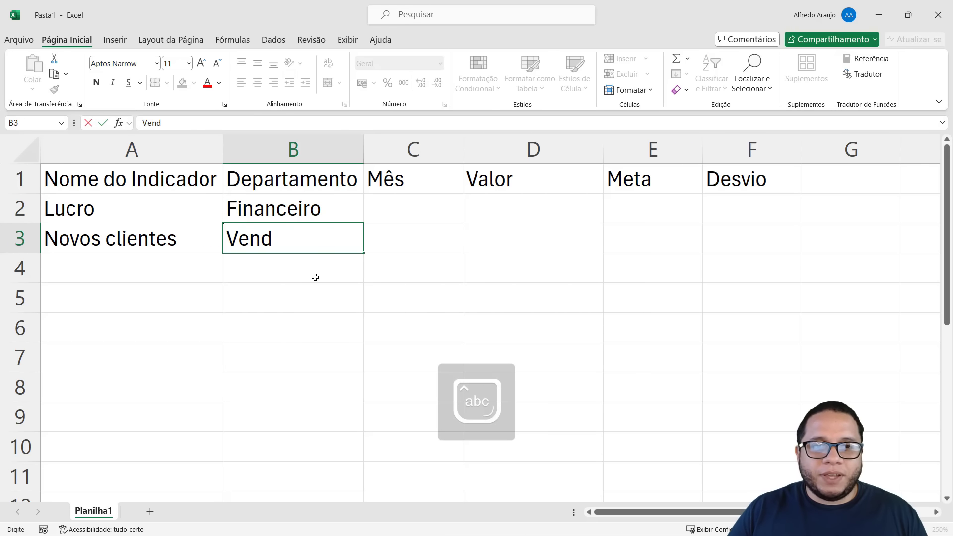
text(as)
key(Return)
click(432, 220)
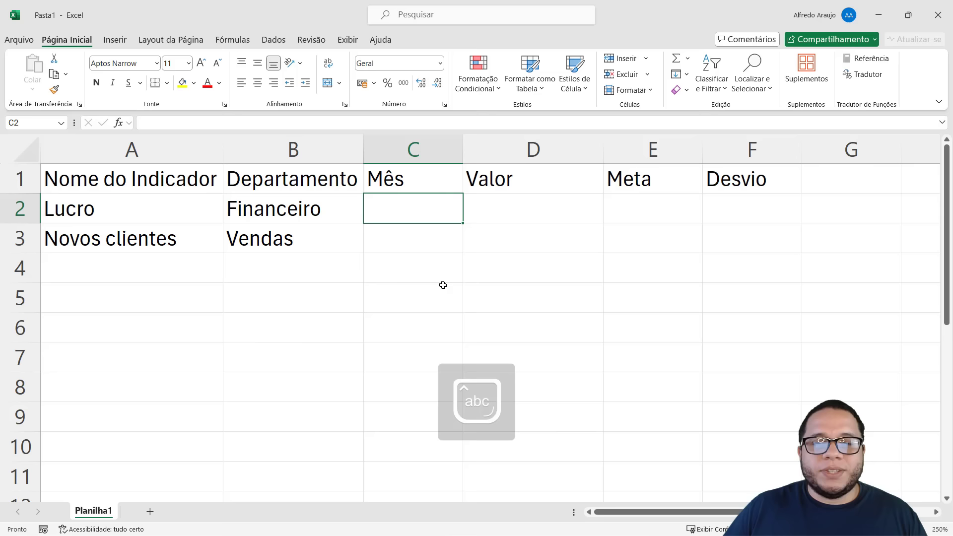
Move the Novos clientes and Vendas cells to A10:B10 and fill Lucro and Financeiro down to row 7
mouse_move(189, 218)
mouse_down()
mouse_move(432, 234)
mouse_move(423, 227)
mouse_up()
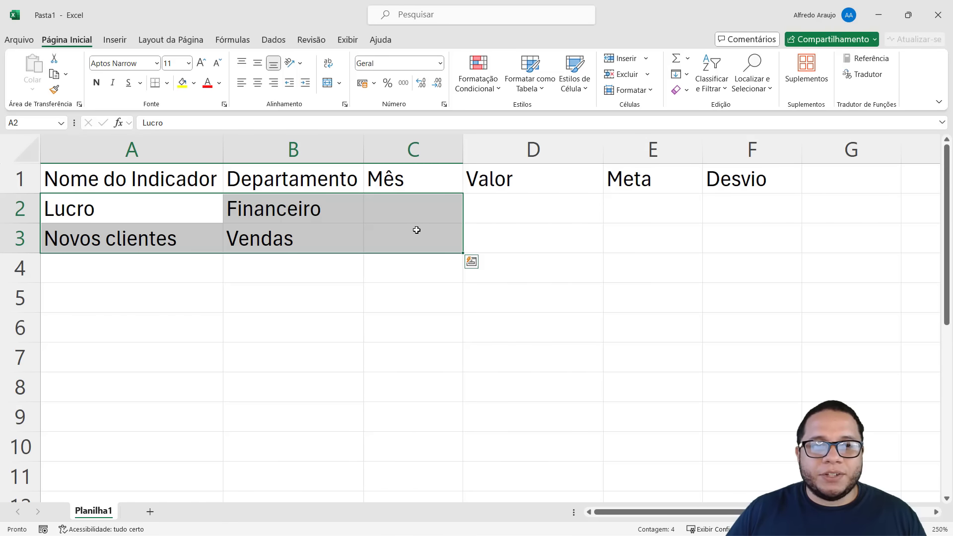
click(117, 217)
key(shift+Right)
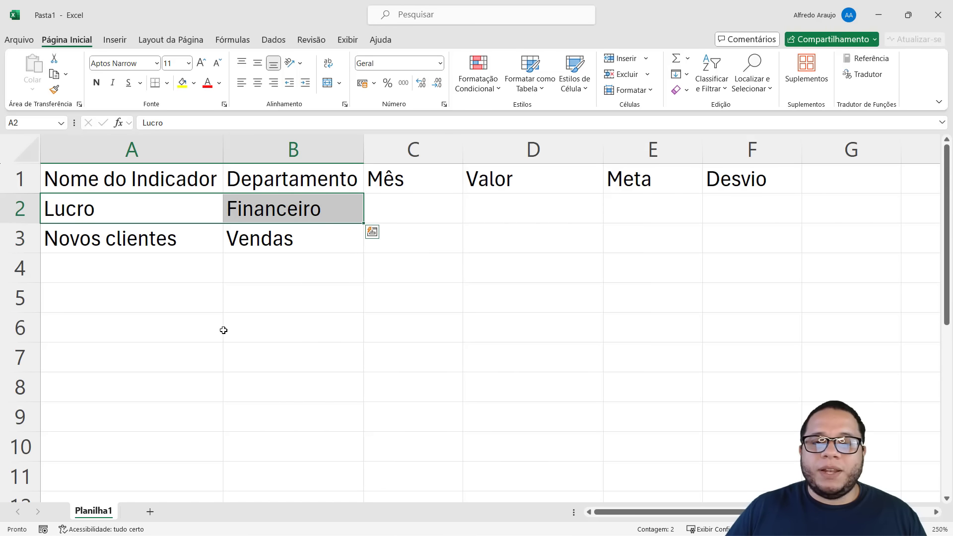
scroll(207, 327, down, 2)
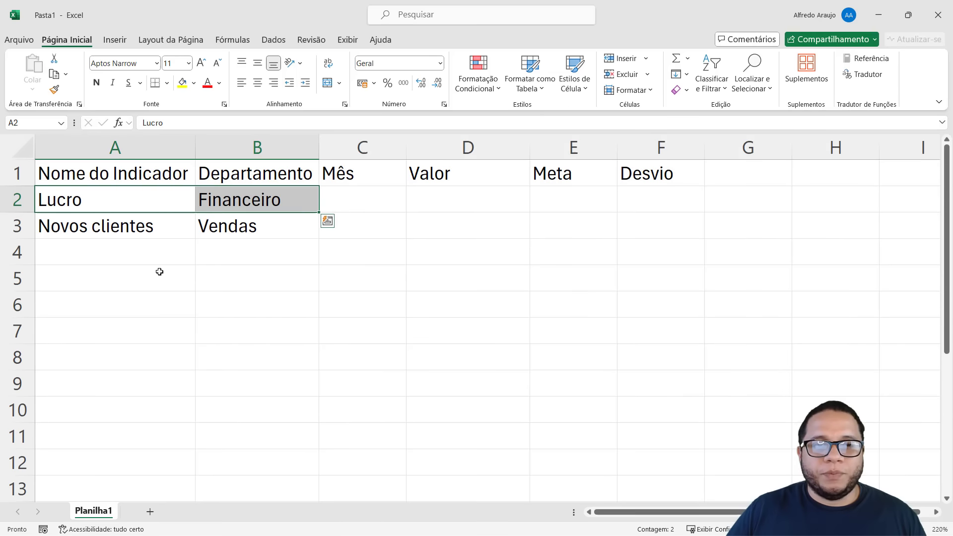
key(Down)
key(shift+Right)
key(ctrl+c)
click(78, 418)
key(Return)
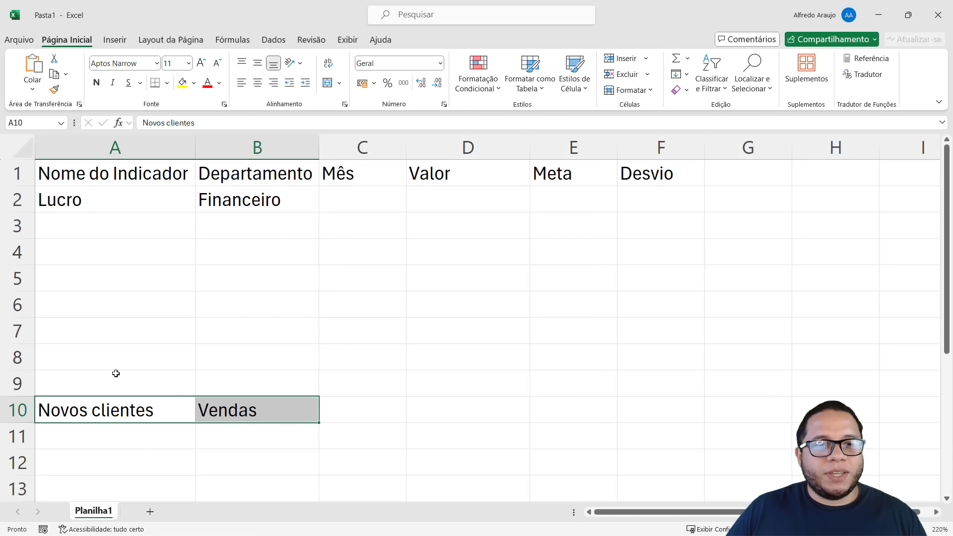
drag(125, 196, 237, 193)
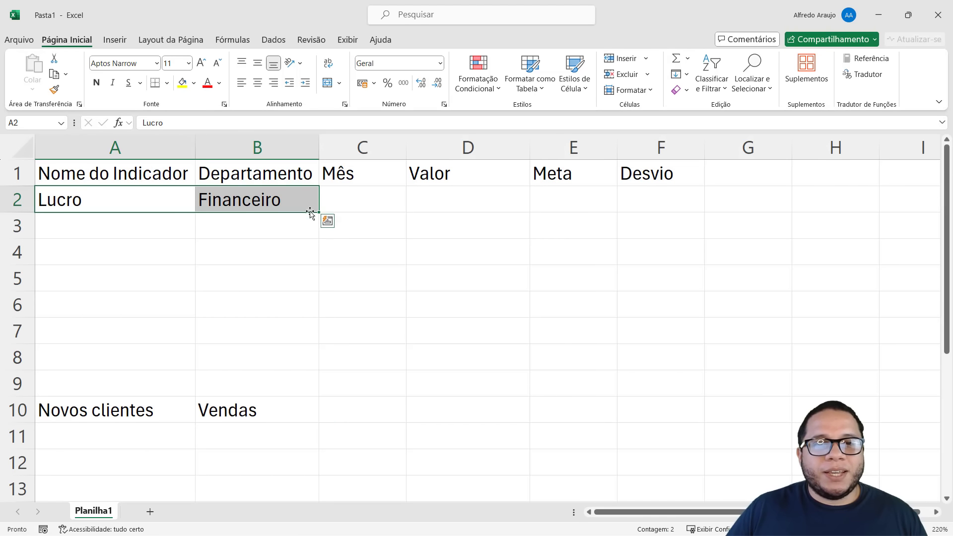
drag(320, 214, 320, 347)
Move the Novos clientes and Vendas cells to A8:B8 and fill them down to row 13
drag(127, 411, 222, 406)
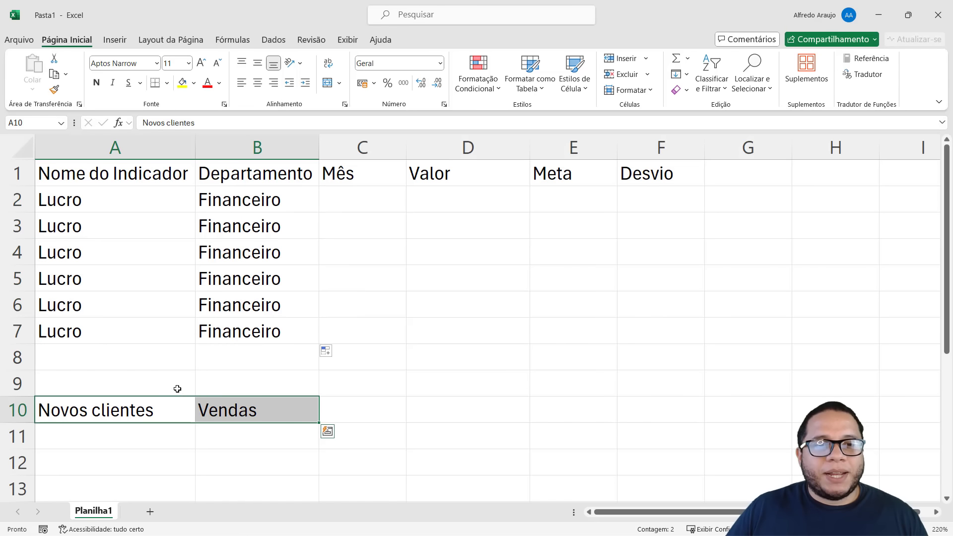
key(ctrl+x)
click(143, 353)
key(Return)
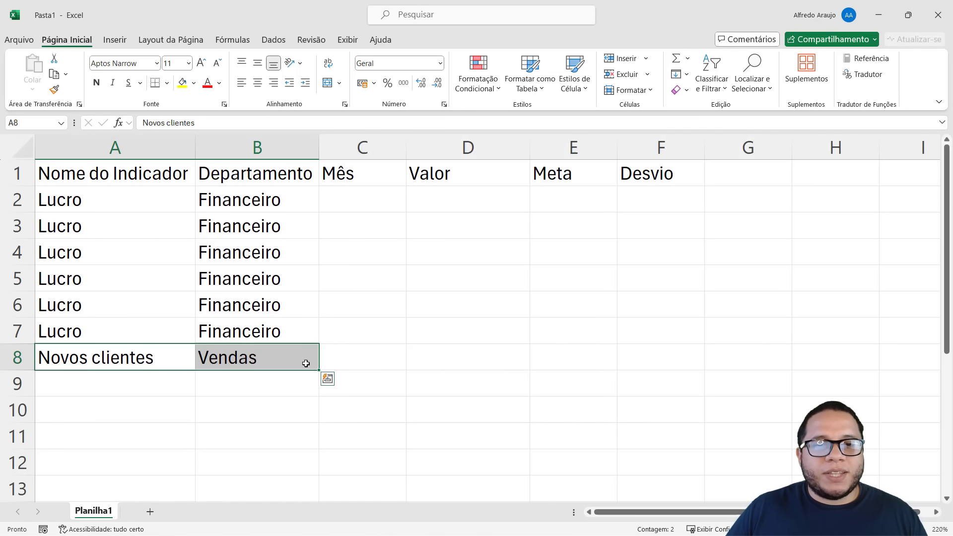
click(319, 372)
drag(153, 370, 305, 485)
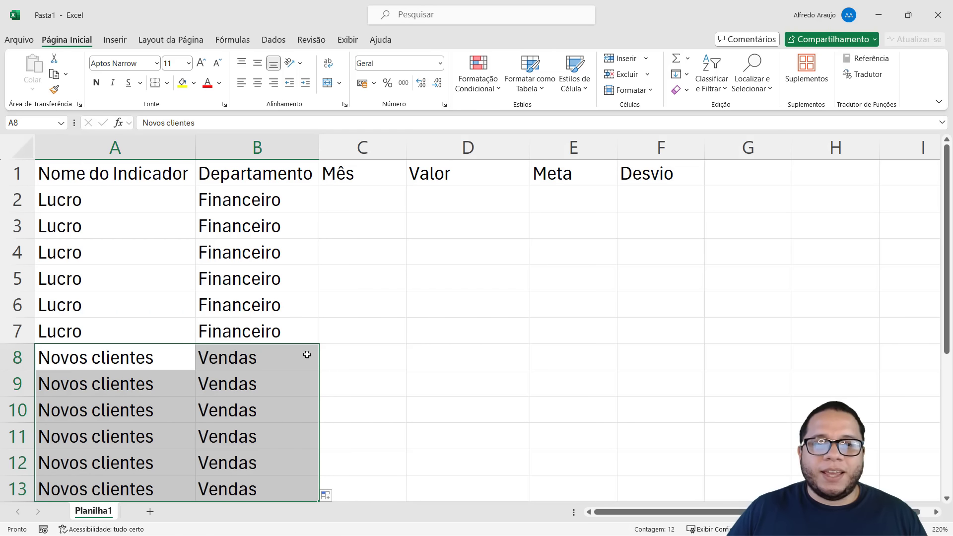
Enter the months jan/2024 in C2 and fev/2024 in C3
click(370, 208)
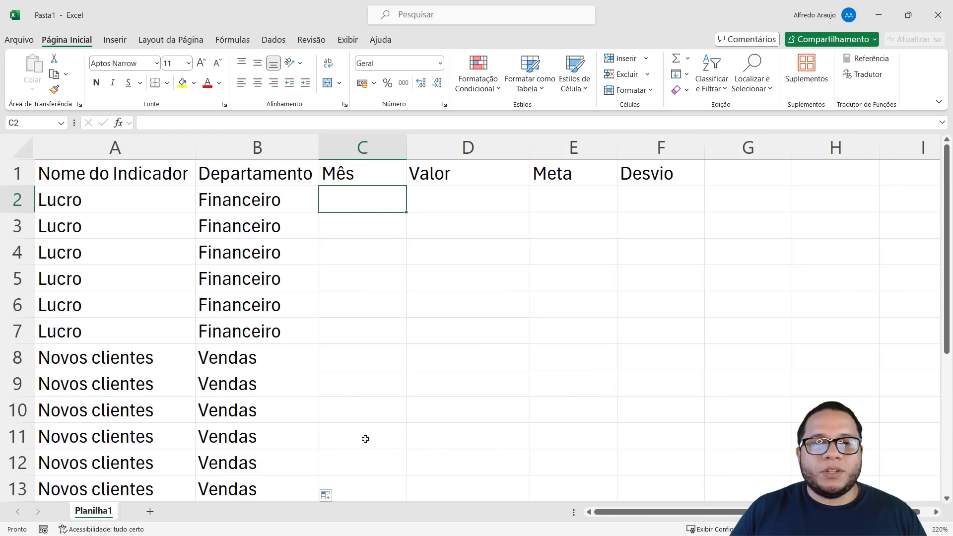
text(jan/)
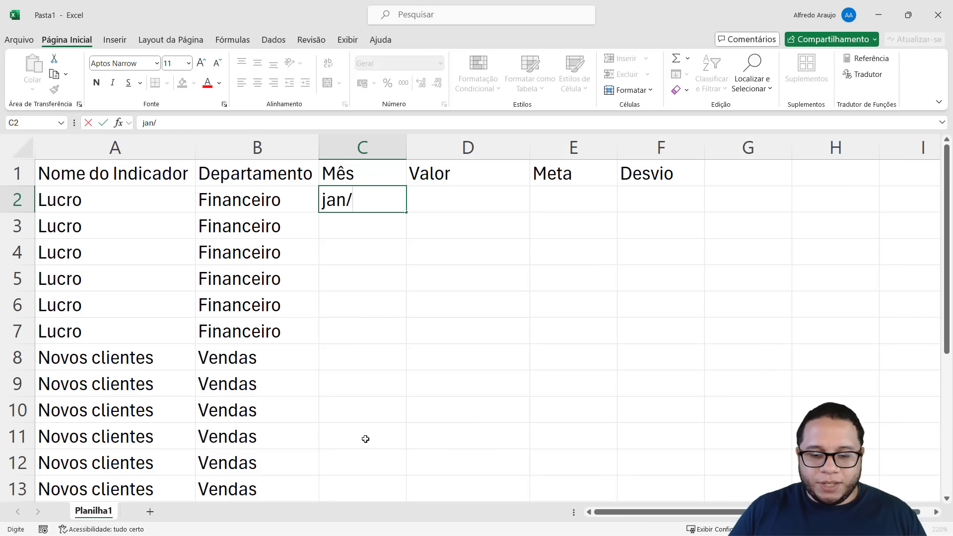
text(2024)
key(Return)
text(fev/)
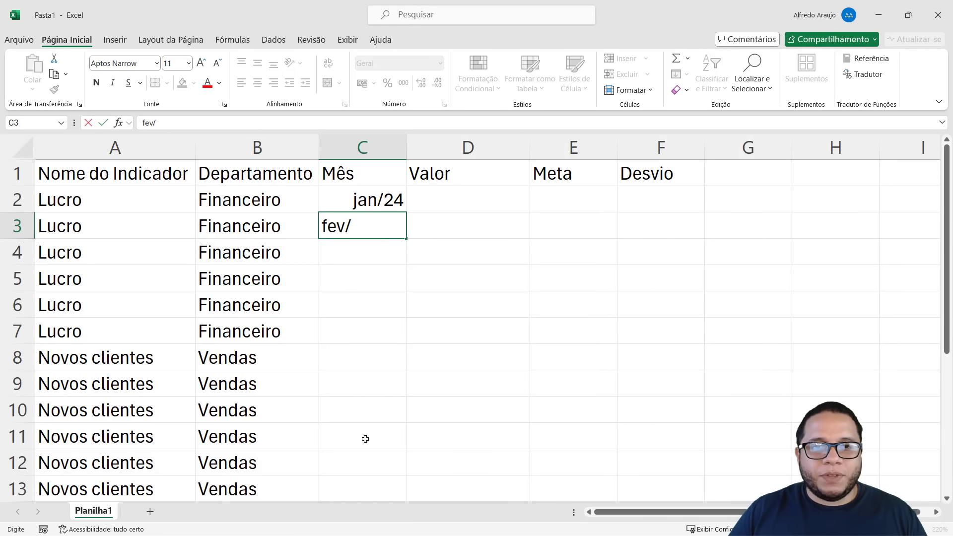
text(2024)
key(Return)
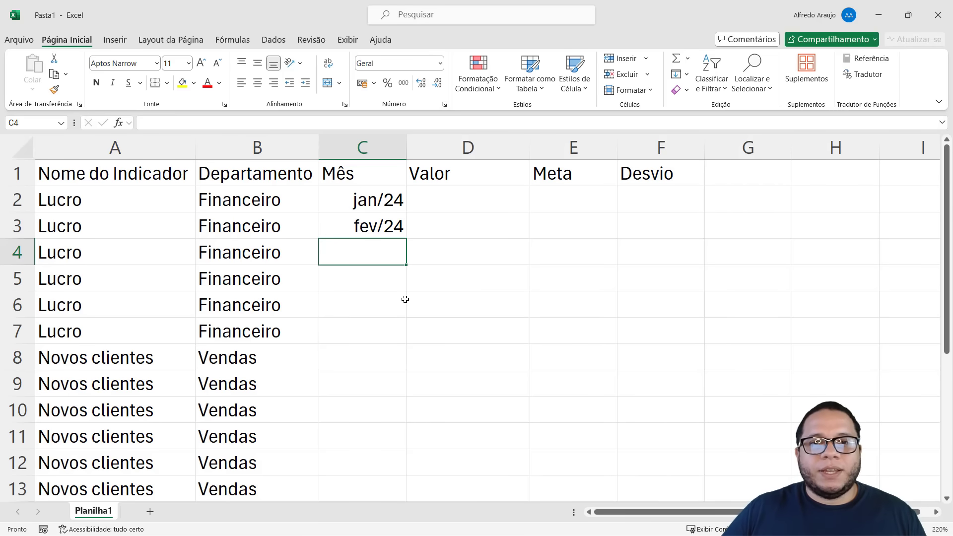
Extend the month series down to jun/24 in C7 and copy C2:C7 to C8:C13 for Novos clientes
drag(375, 194, 406, 344)
key(ctrl+c)
click(354, 365)
key(ctrl+v)
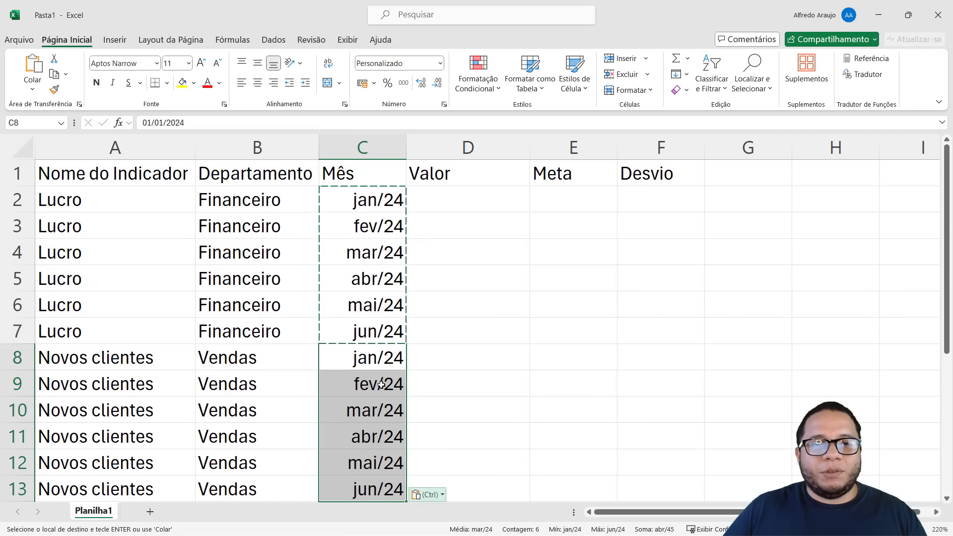
key(ctrl)
click(393, 276)
drag(372, 194, 121, 340)
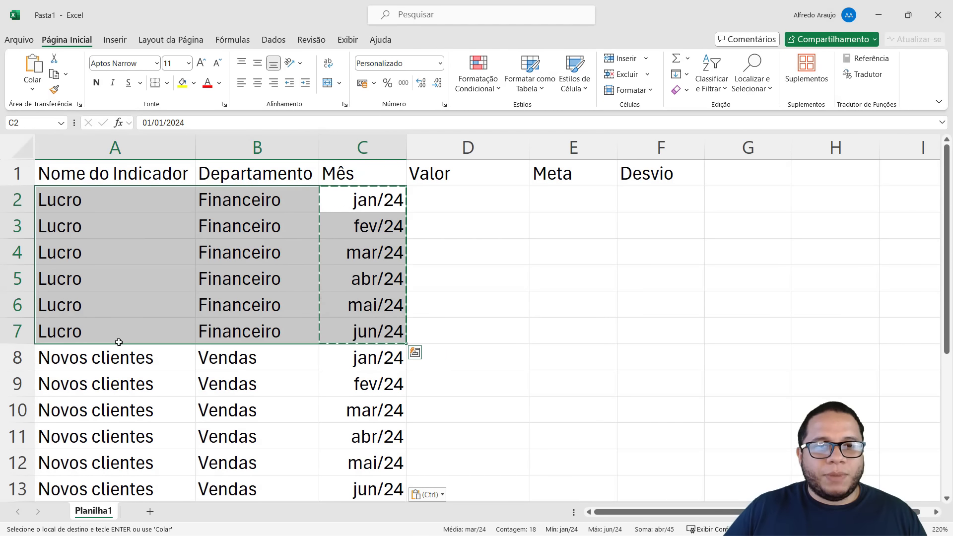
drag(383, 358, 99, 489)
click(504, 195)
key(Escape)
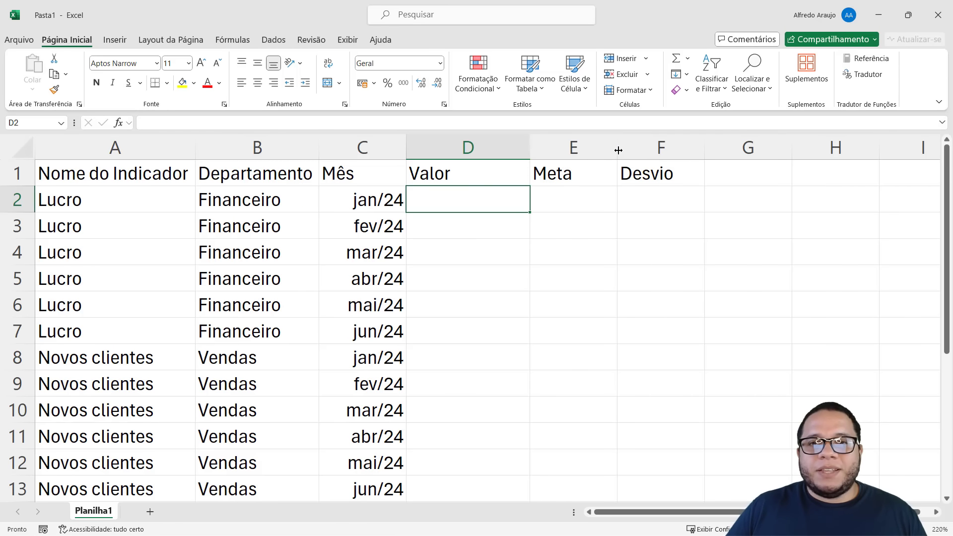
Widen column E and enter the formula =ALEATÓRIOENTRE(1000;10000) in D2
drag(617, 149, 660, 153)
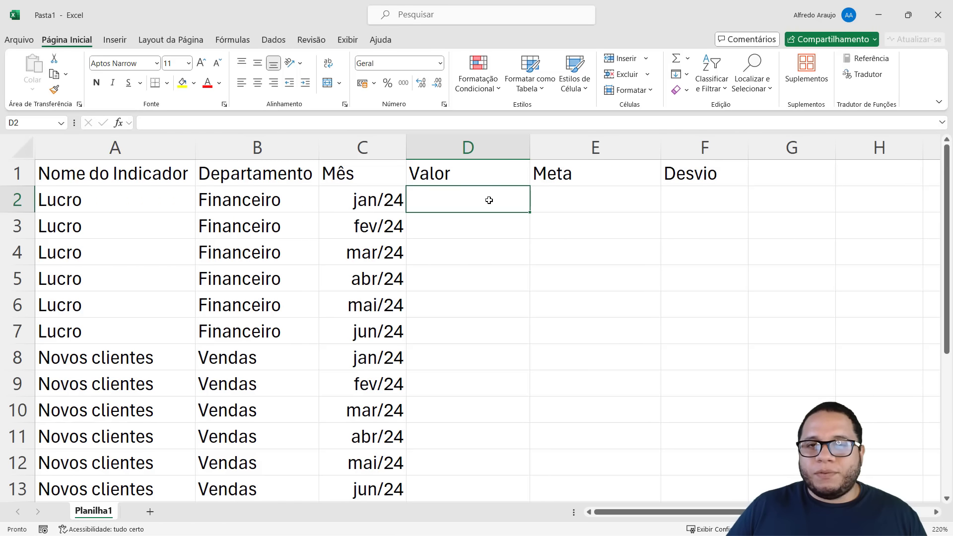
drag(489, 211, 475, 330)
click(453, 203)
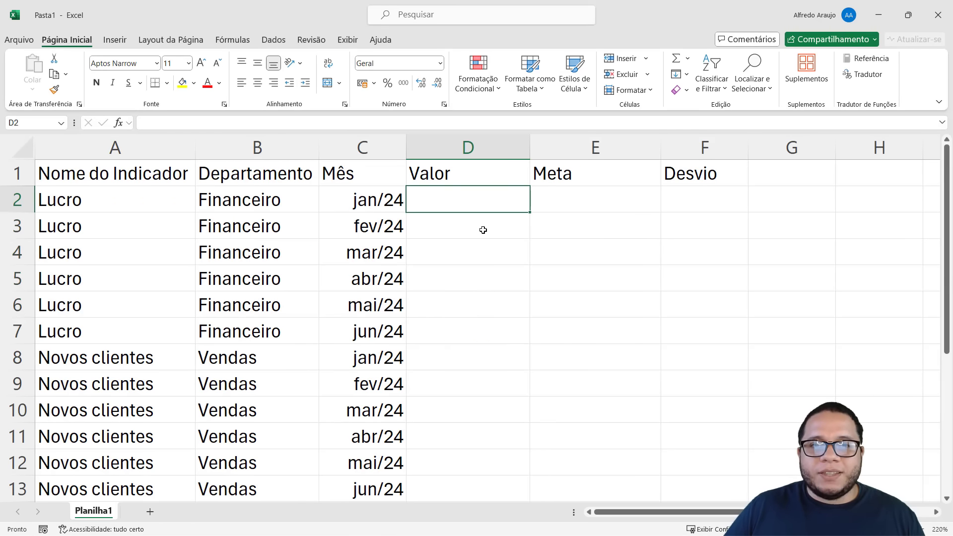
text(=alea)
double_click(486, 228)
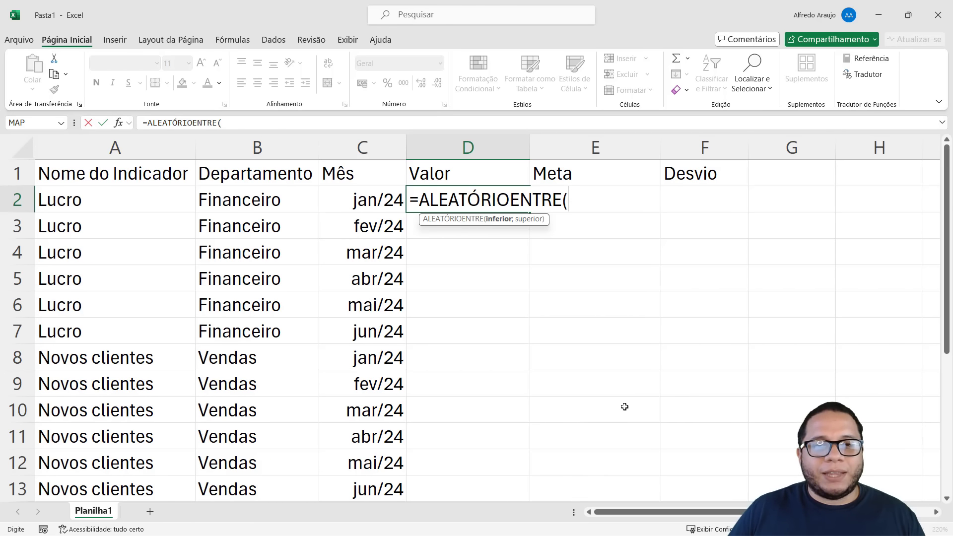
text(1)
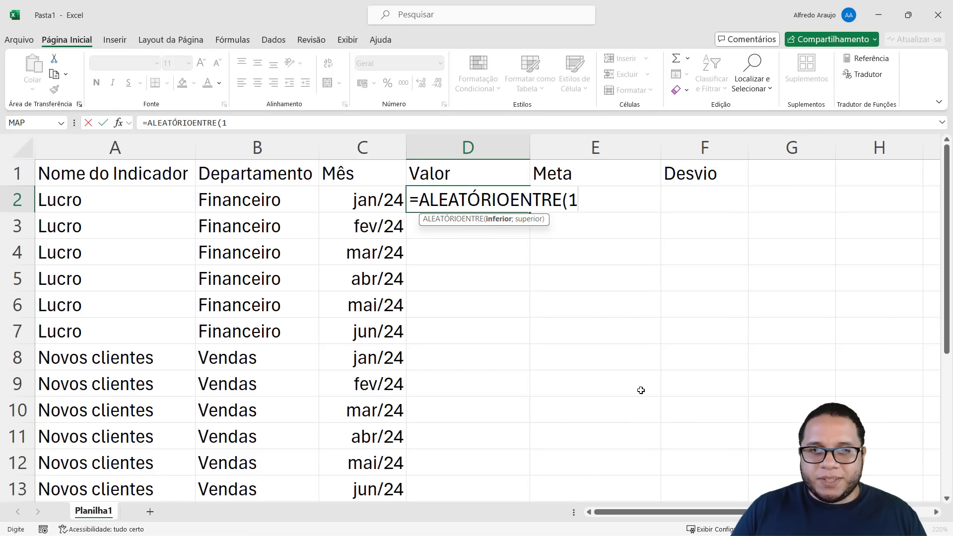
text(000;10000)
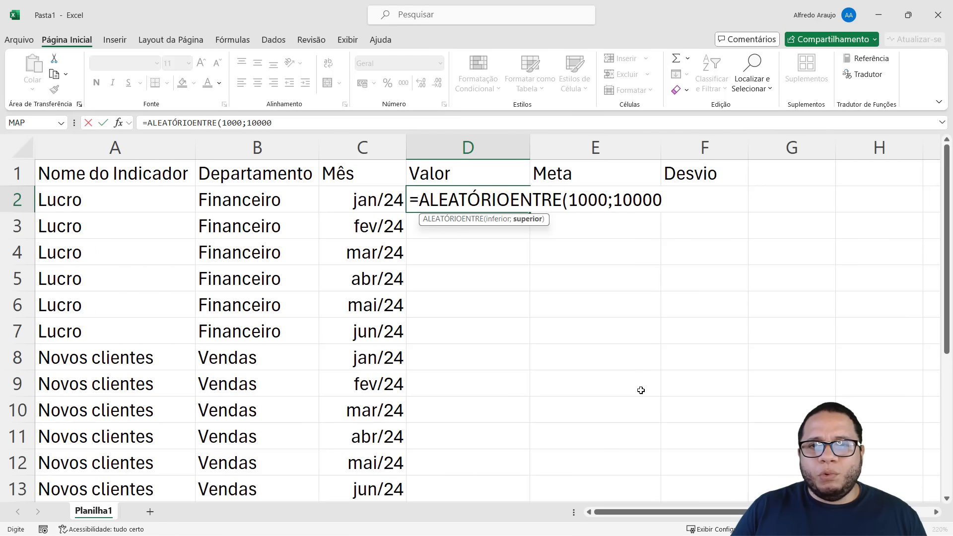
key(Return)
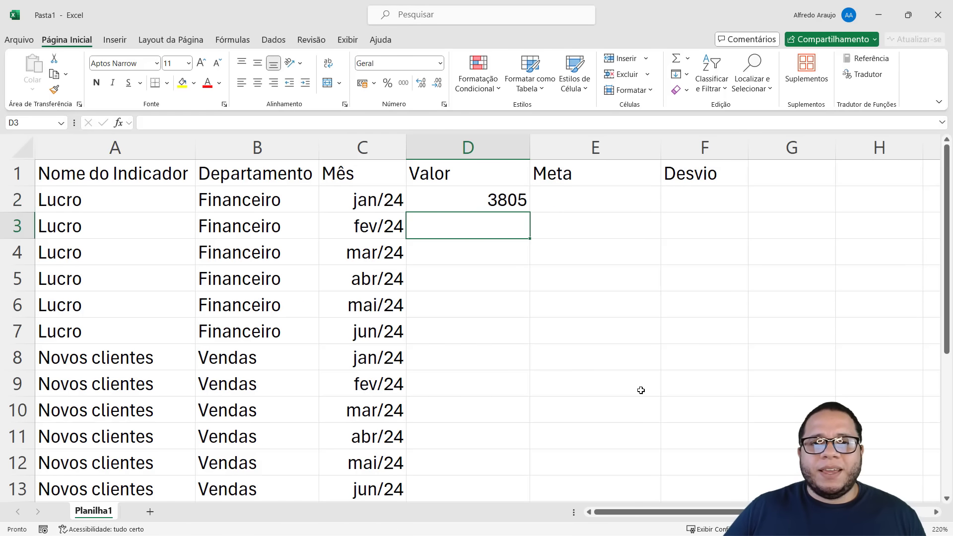
Fill the D2 formula down to D7 and replace the formulas in D2:D7 with their values
click(511, 199)
drag(529, 217, 512, 344)
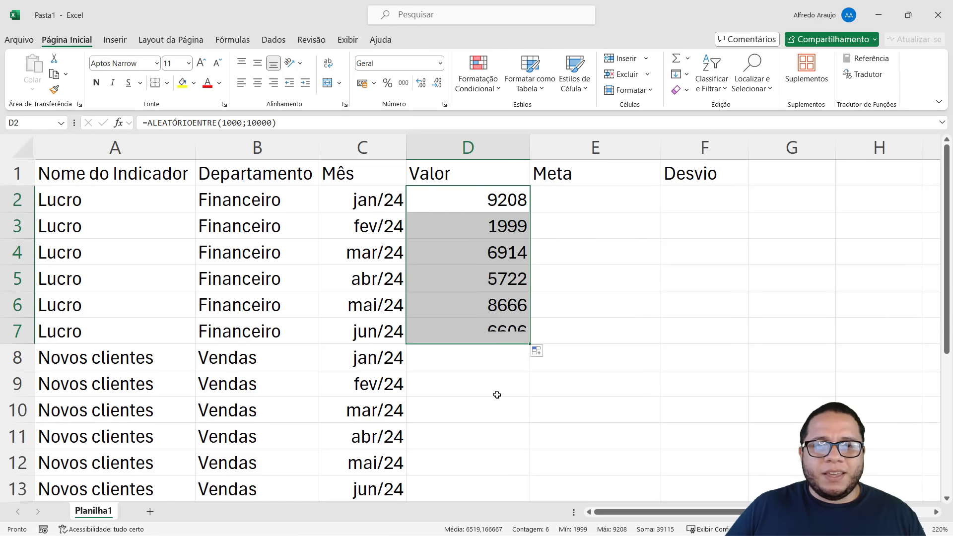
click(495, 365)
drag(472, 199, 471, 331)
key(ctrl+c)
right_click(468, 244)
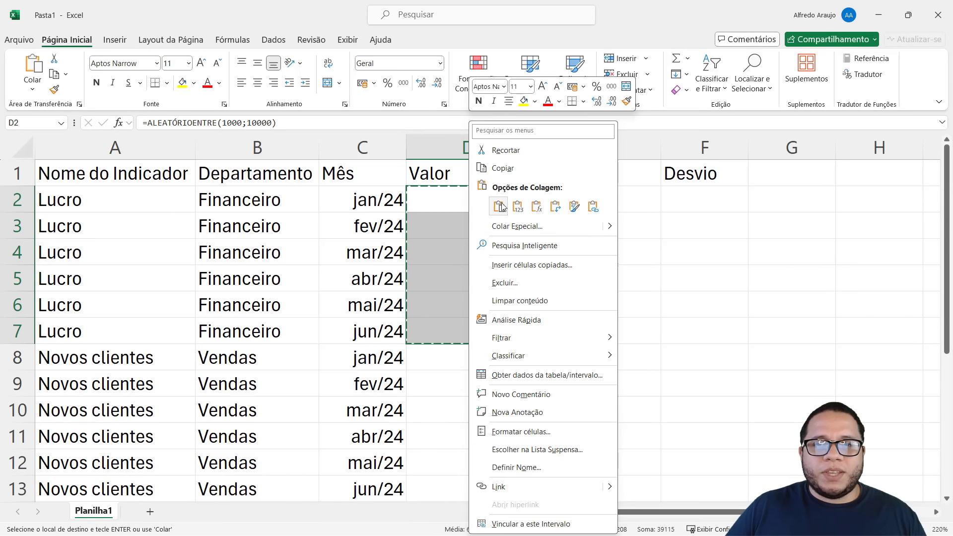
click(518, 206)
click(462, 367)
key(Escape)
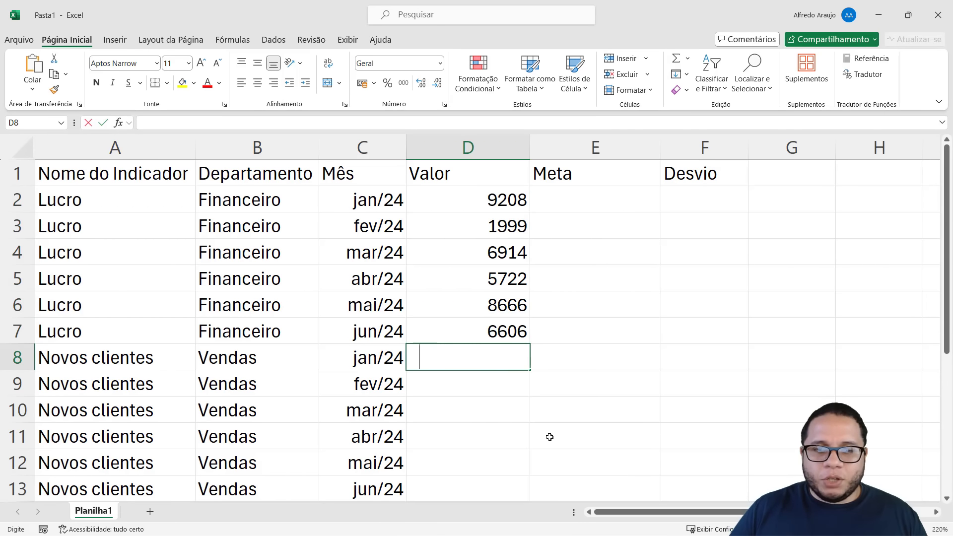
Enter the formula =ALEATÓRIOENTRE(100;500) in D8 for the first Novos clientes month
text(=alea)
key(Tab)
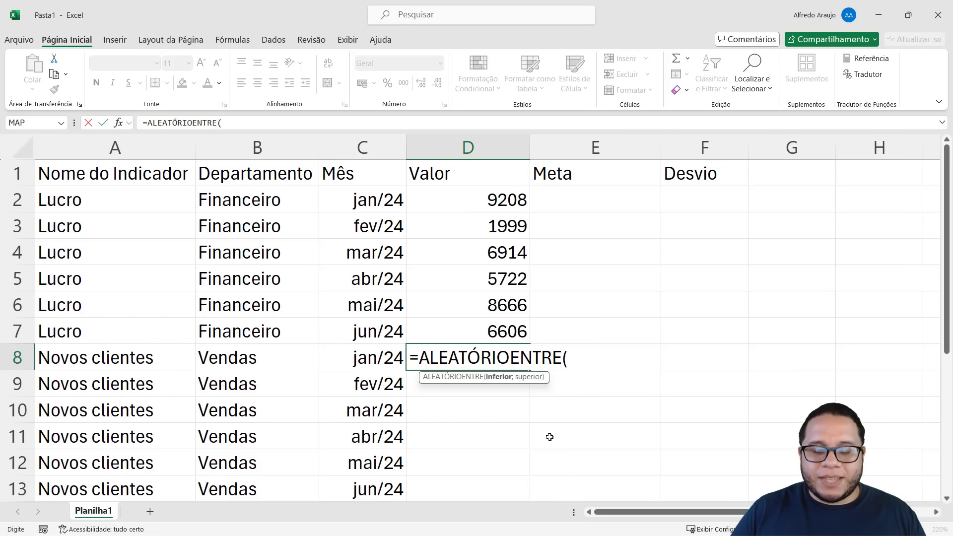
text(100;)
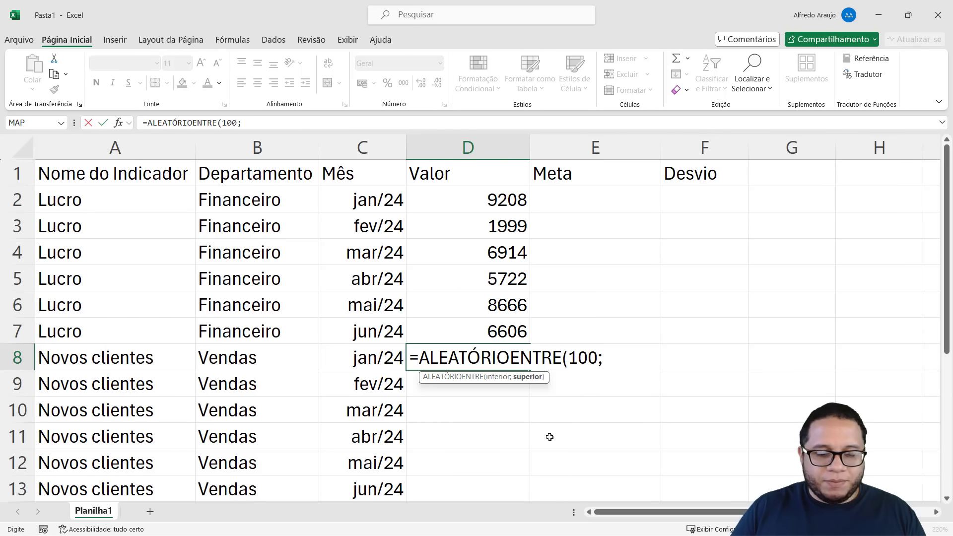
text(500)
key(Return)
Fill the D8 formula down to D13 and replace the formulas in D8:D13 with their values
click(508, 341)
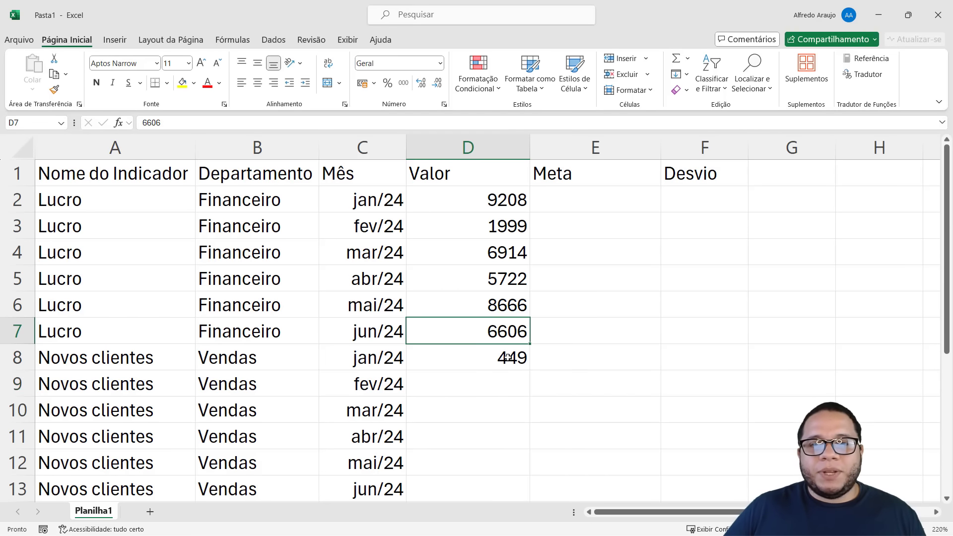
click(508, 356)
drag(531, 372, 530, 499)
key(ctrl+c)
right_click(497, 369)
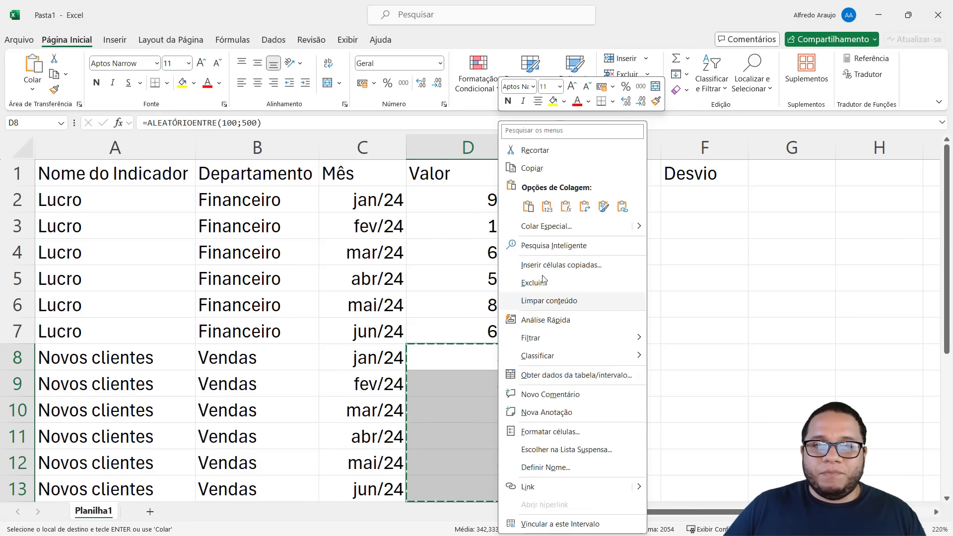
click(547, 208)
mouse_move(502, 304)
mouse_down()
mouse_move(499, 329)
mouse_move(494, 314)
mouse_up()
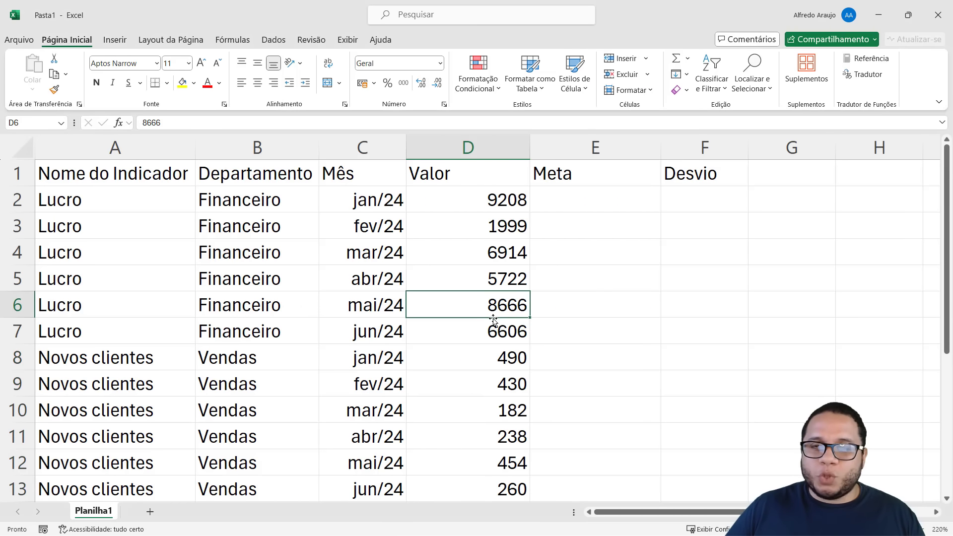
click(506, 467)
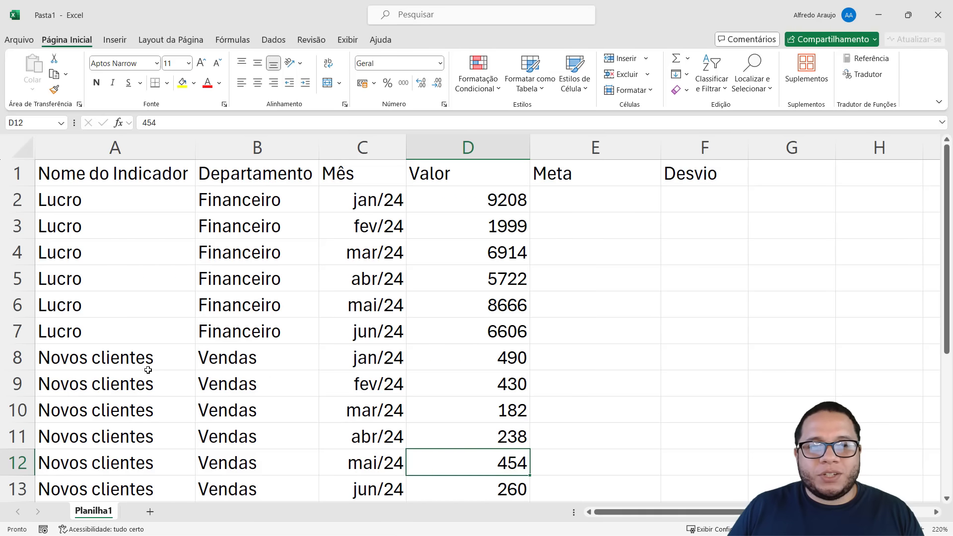
drag(149, 365, 135, 488)
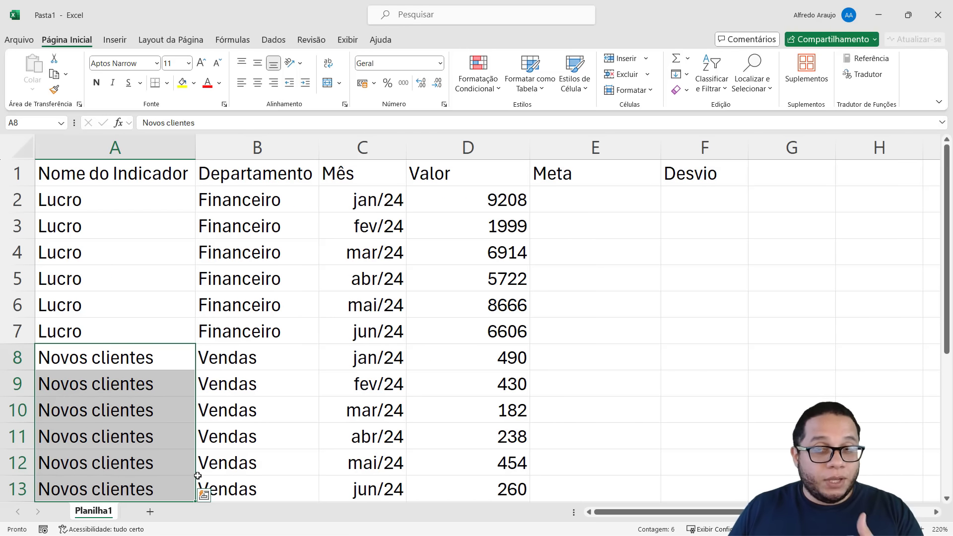
Enter the Lucro target 7000 in E2 and fill it down to E7
click(570, 211)
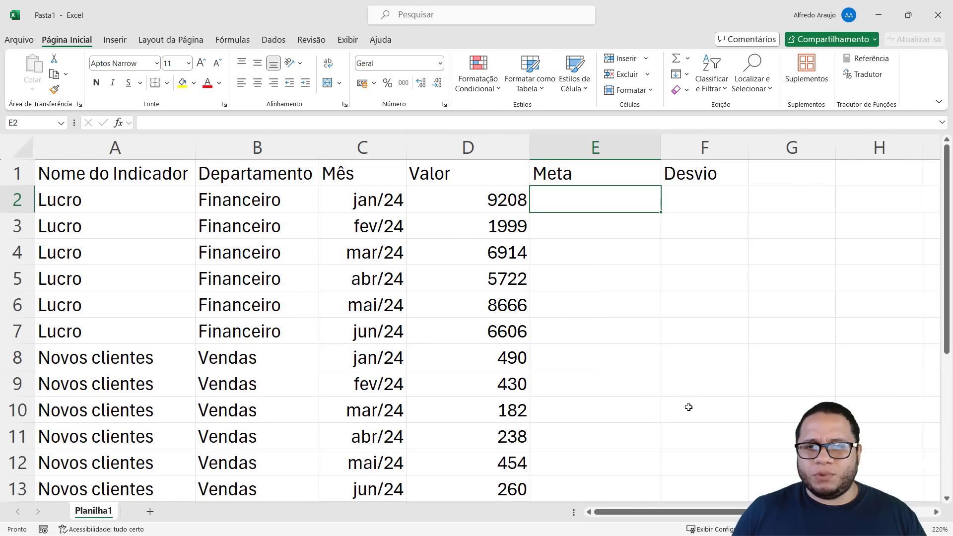
text(7000)
key(Return)
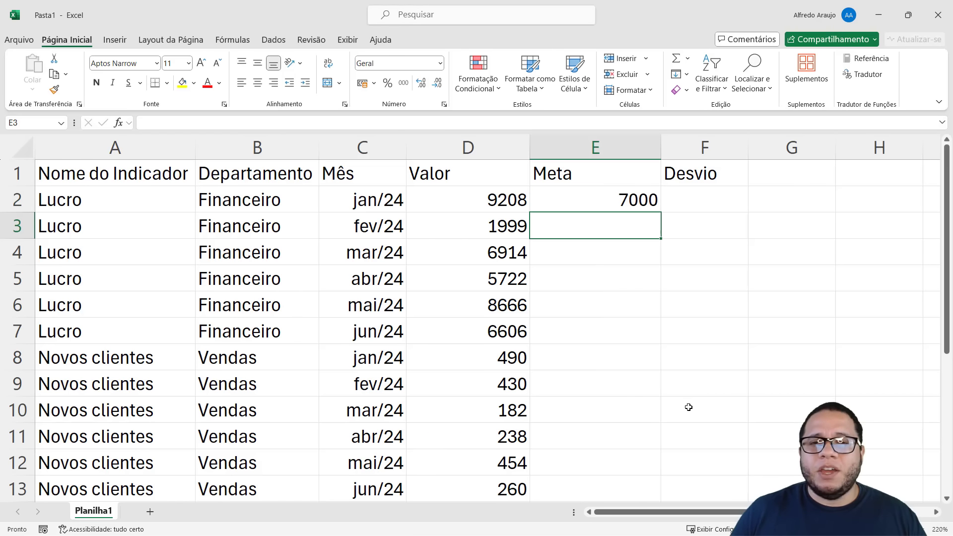
click(587, 206)
drag(660, 213, 655, 341)
Enter the Novos clientes target 250 in E8 and fill it down to E13
click(620, 354)
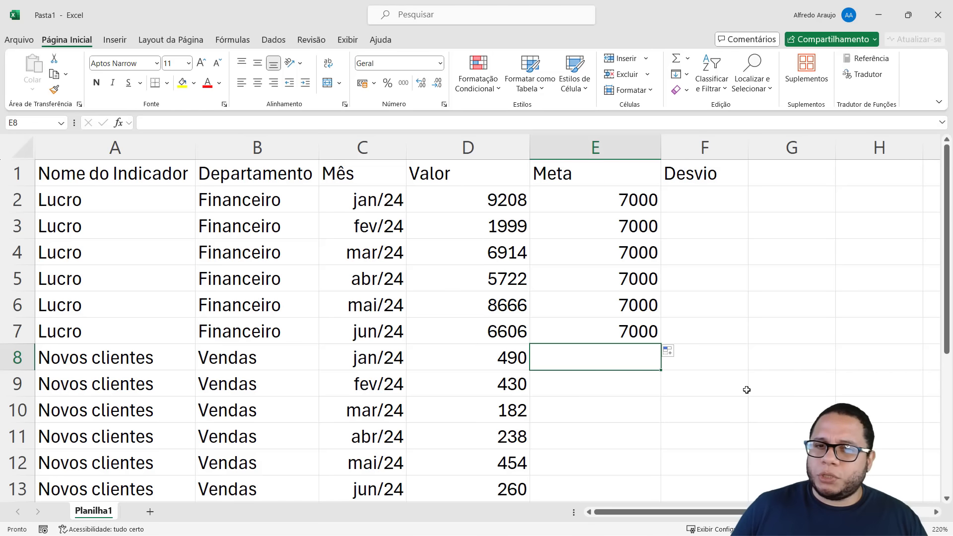
text(250)
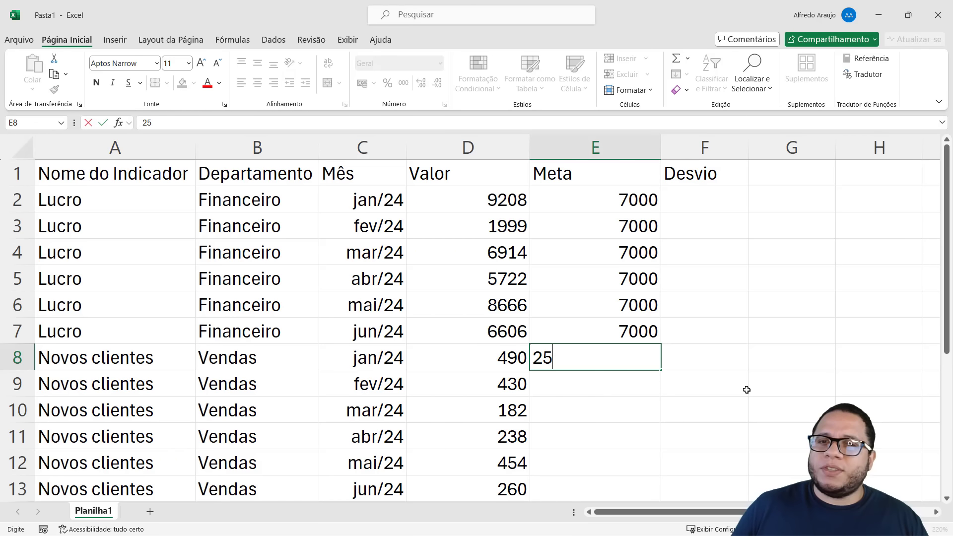
key(Return)
click(629, 341)
click(630, 353)
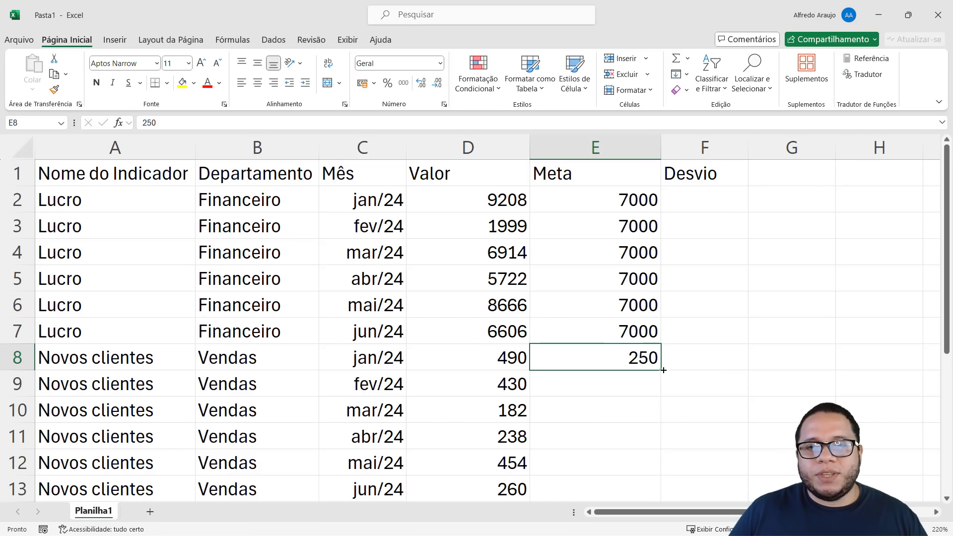
drag(663, 371, 661, 499)
Examine the table rows, comparing the indicator, department and month combinations for Lucro and Novos clientes
click(348, 360)
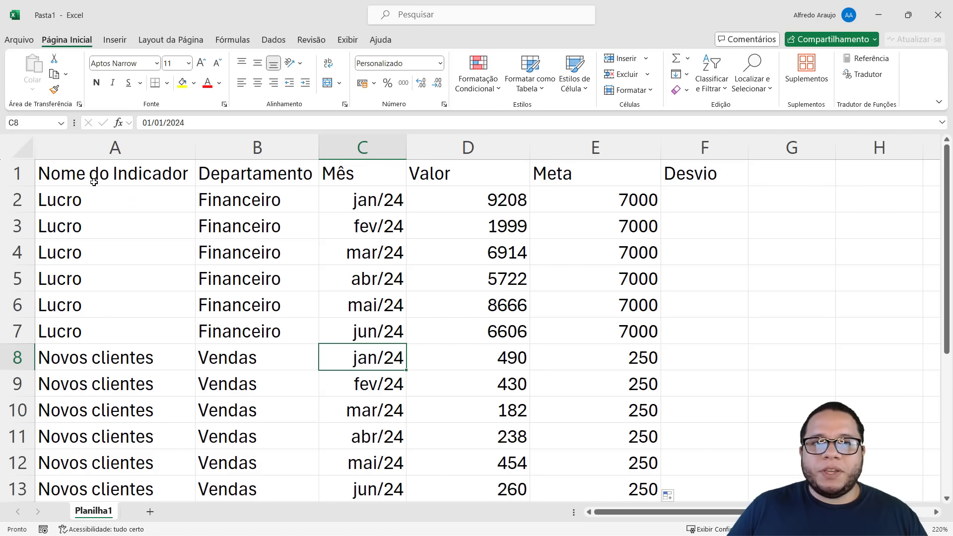
drag(93, 199, 585, 494)
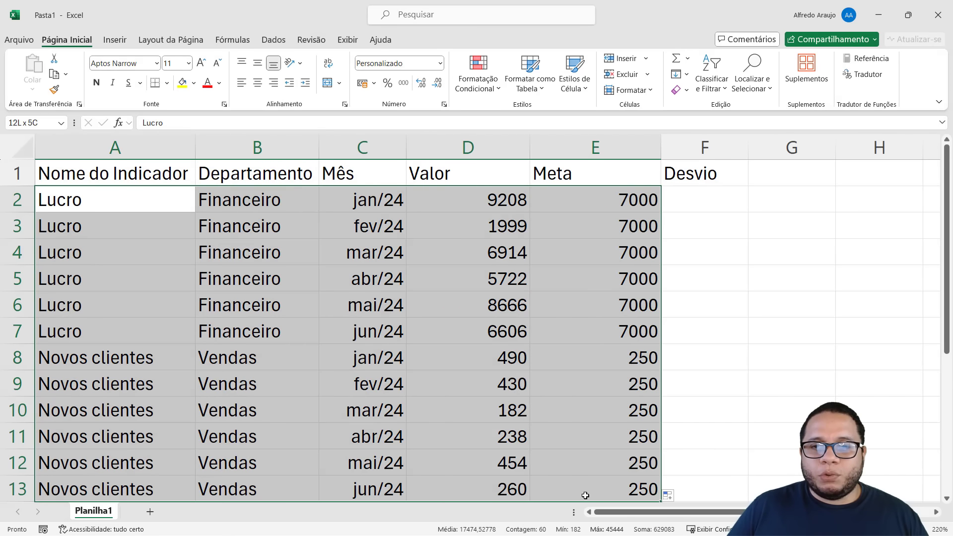
click(677, 206)
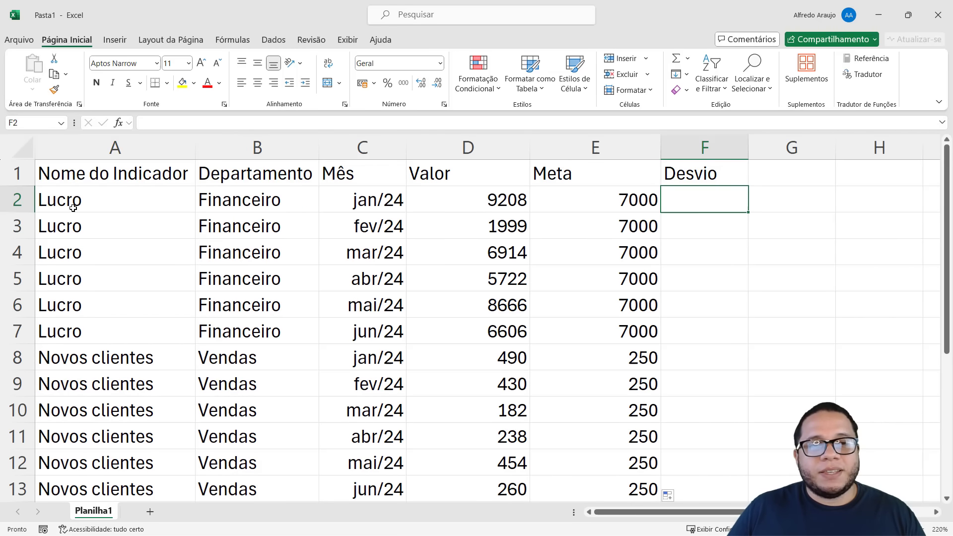
drag(68, 199, 382, 199)
drag(136, 224, 381, 224)
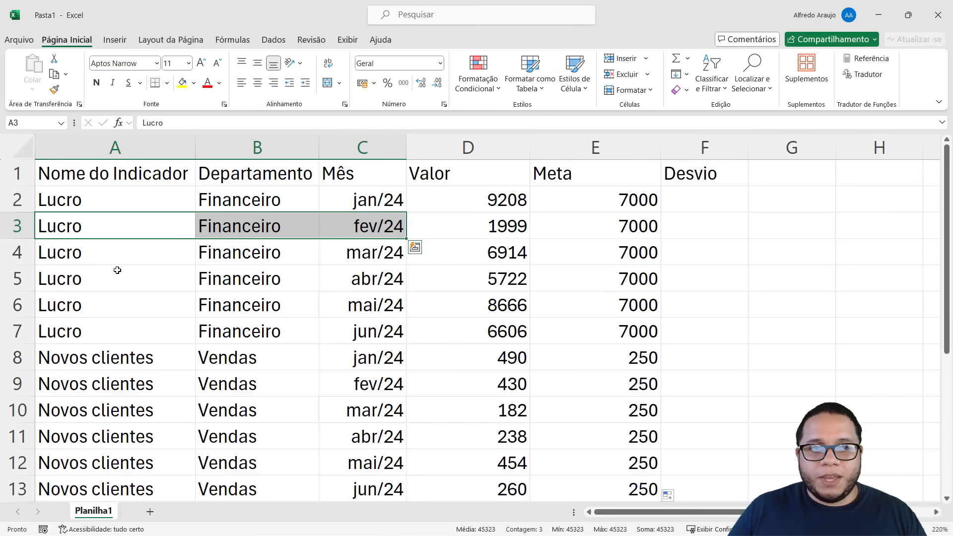
drag(116, 251, 392, 253)
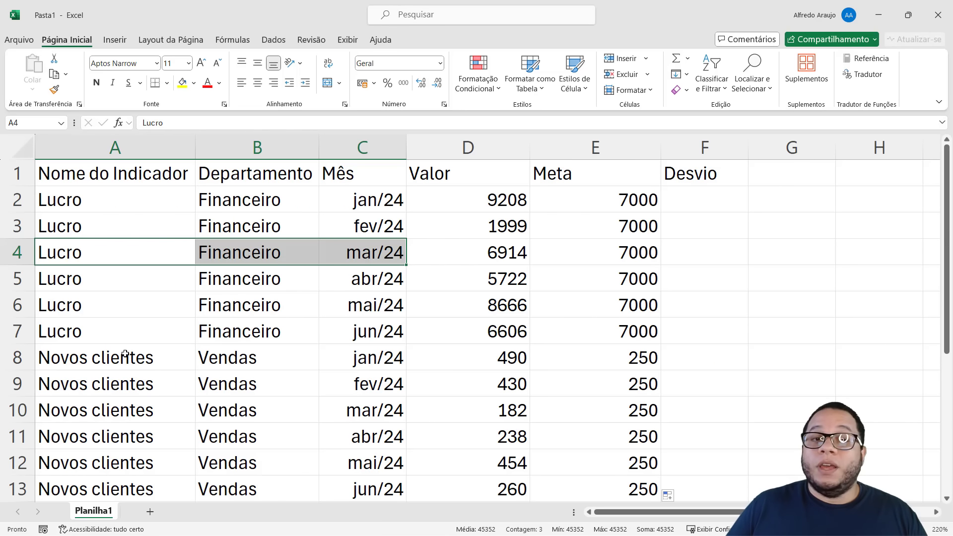
drag(128, 357, 335, 359)
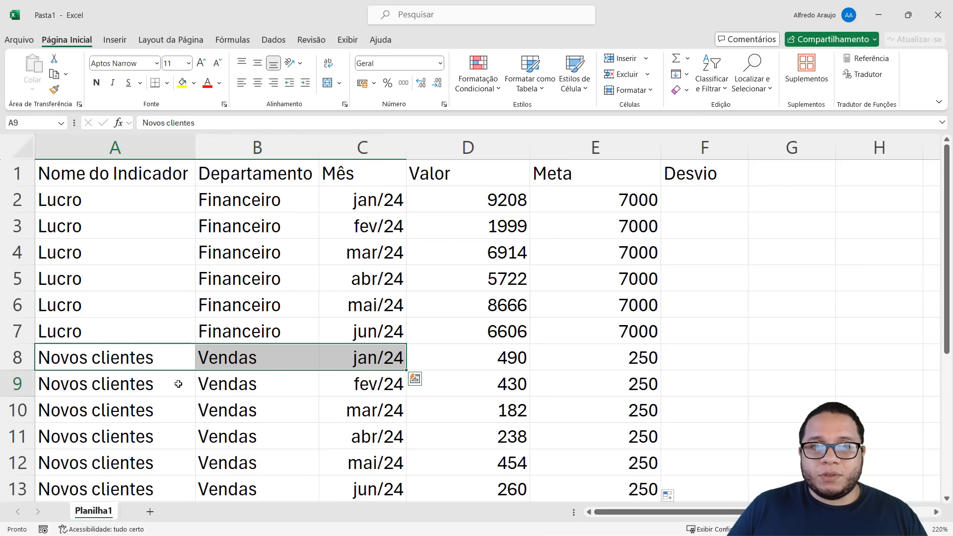
drag(149, 385, 369, 391)
click(358, 413)
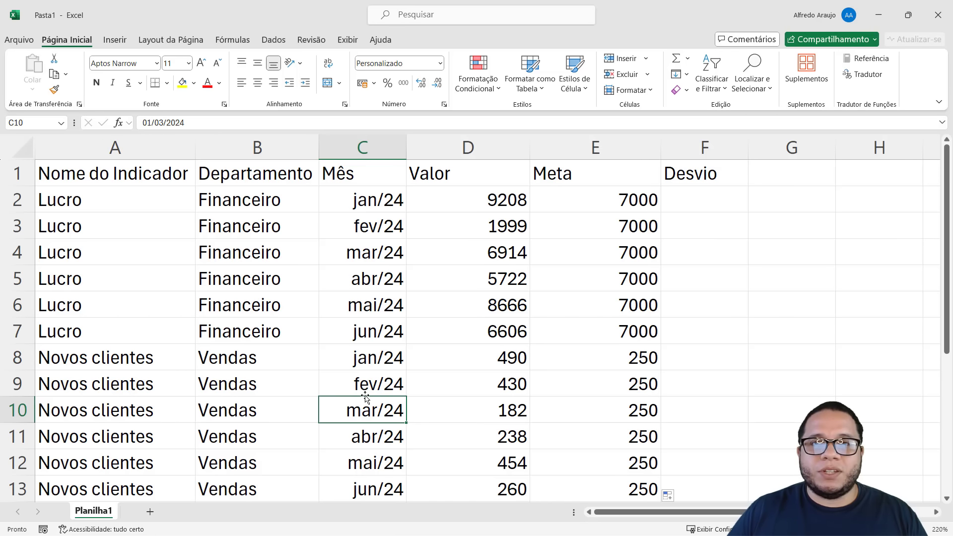
click(698, 198)
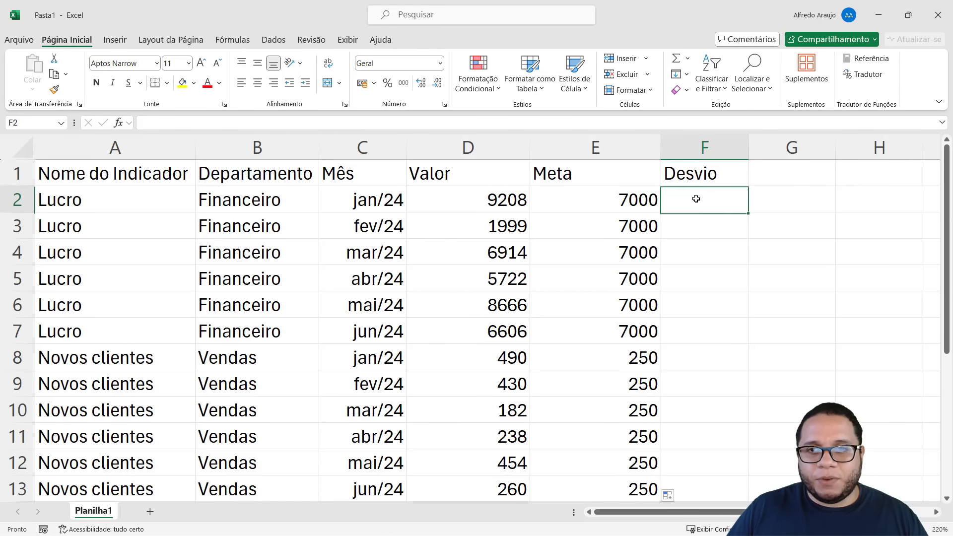
text(=)
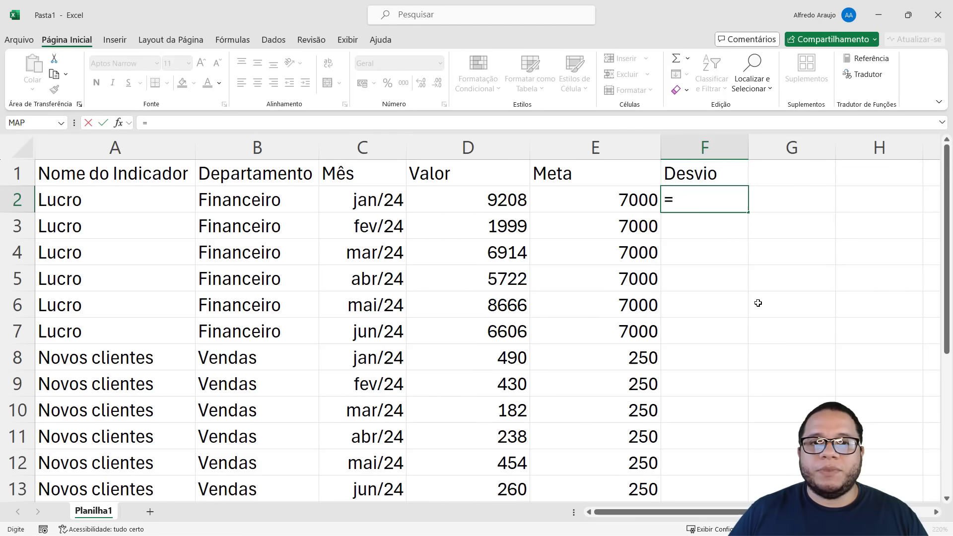
key(Escape)
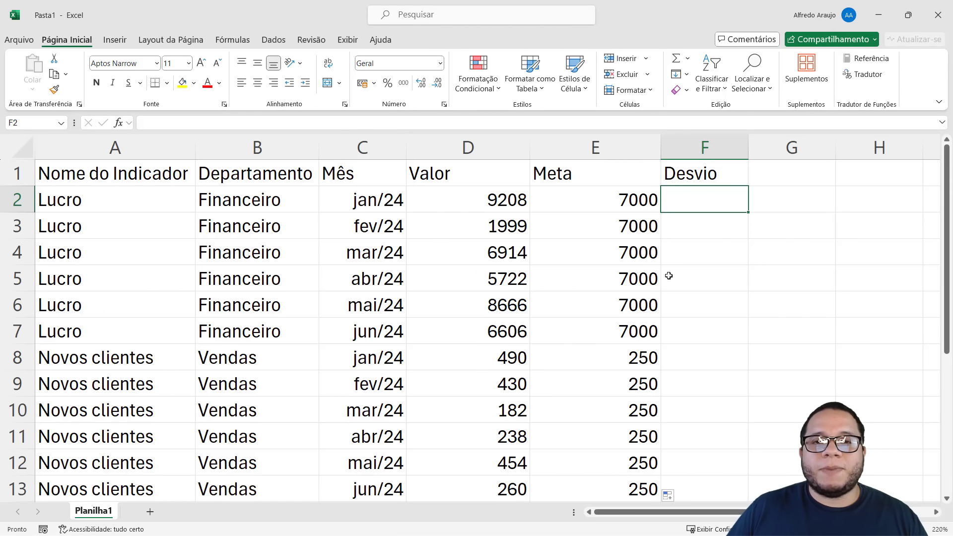
Rename the D1 header as Valor Observado and fit column D's width to its contents
drag(493, 176, 494, 413)
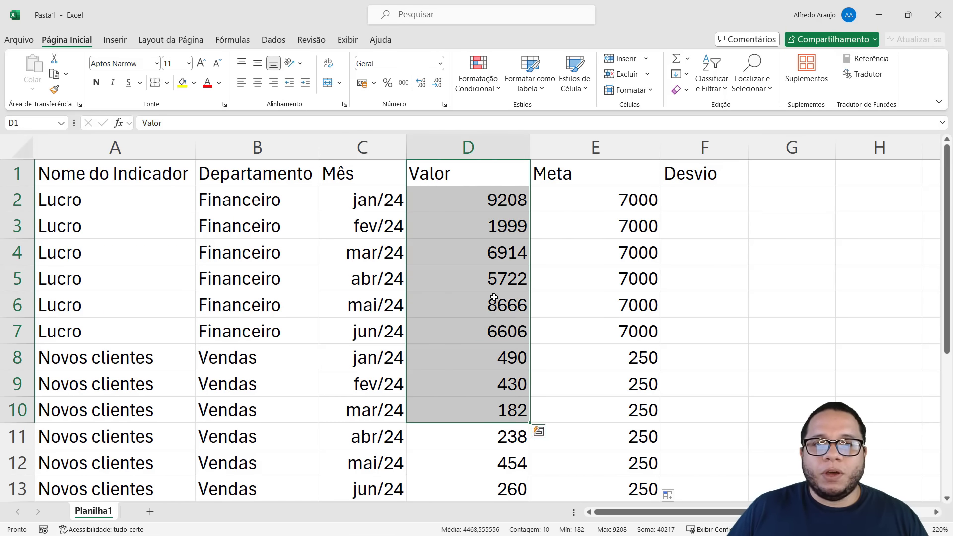
double_click(493, 173)
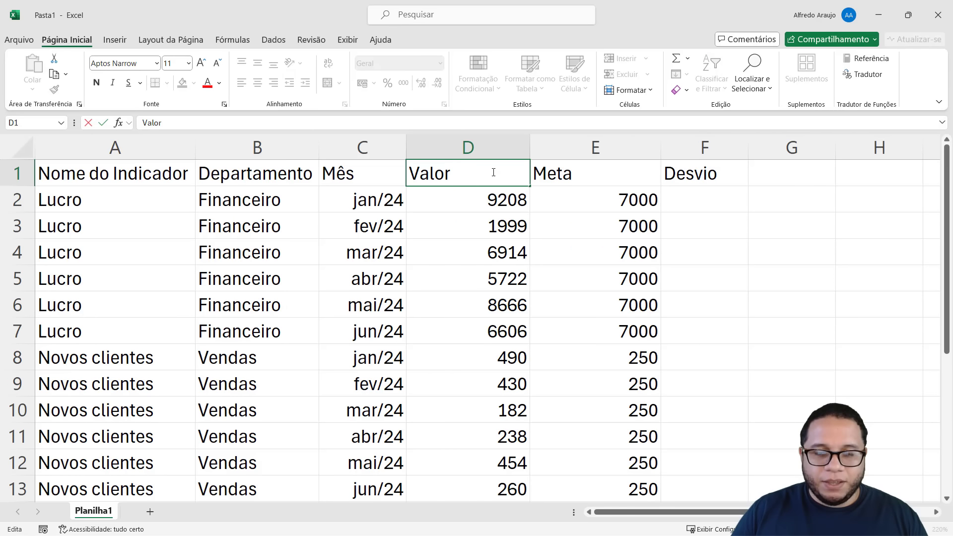
text(Observado)
key(Return)
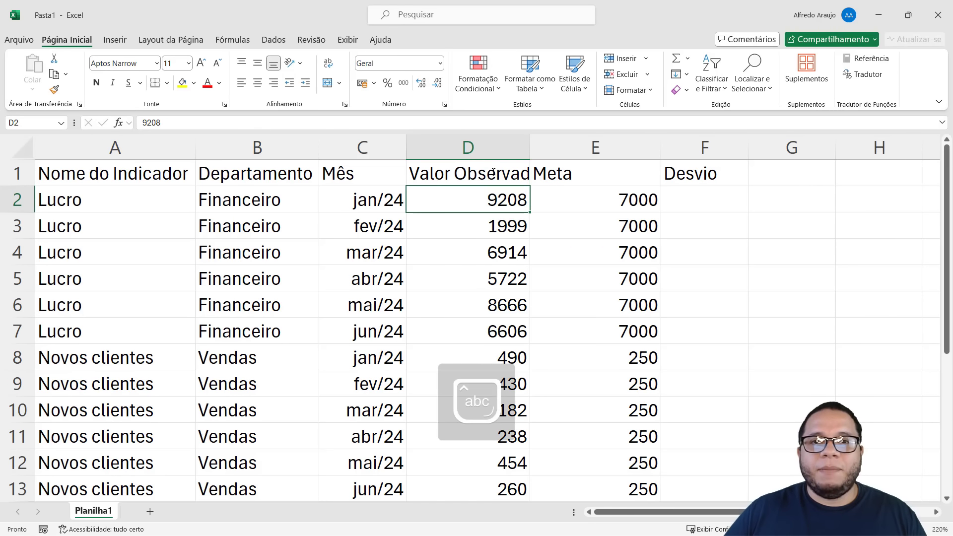
double_click(531, 141)
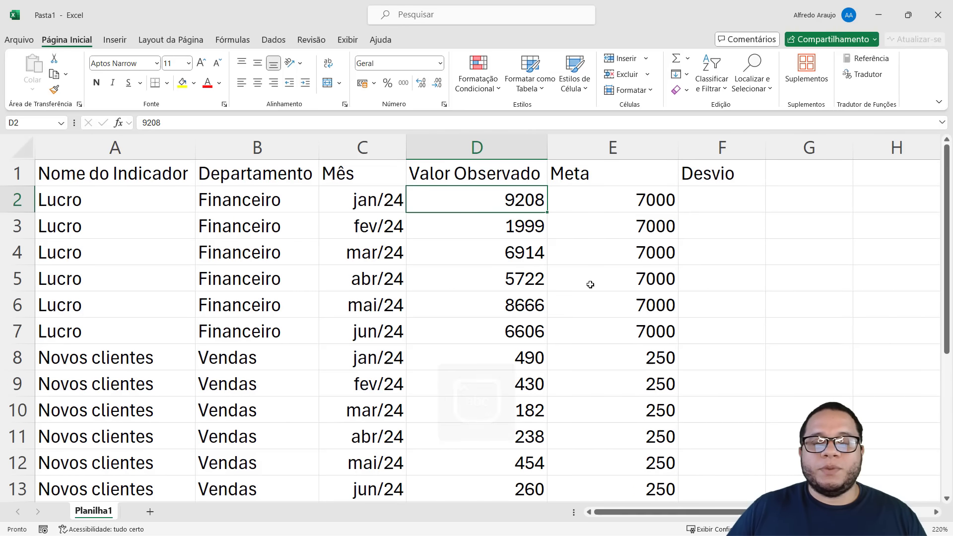
Move the Meta column in front of the Valor Observado column, placing Meta in D and Valor Observado in E
click(529, 167)
key(ctrl+shift+Down)
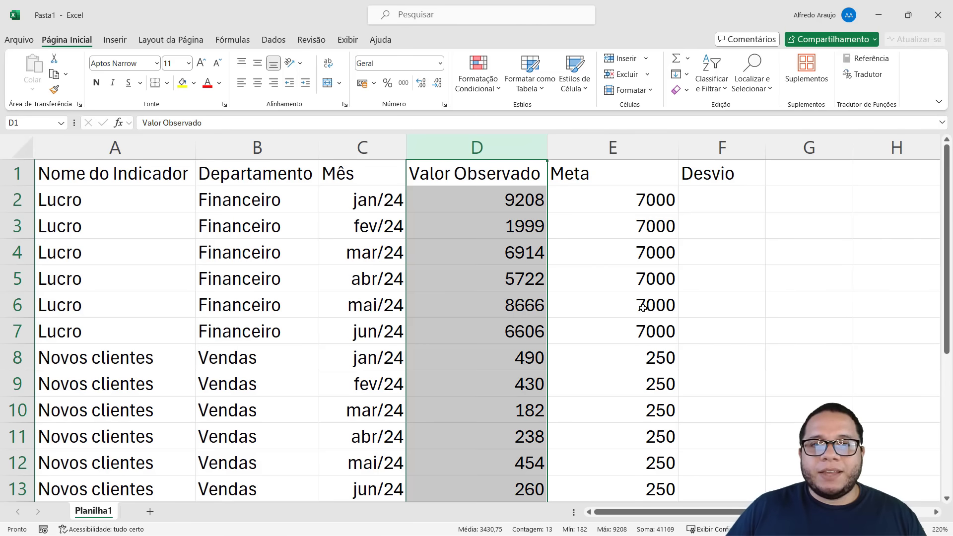
click(601, 165)
key(ctrl+shift+Down)
key(ctrl+c)
click(512, 143)
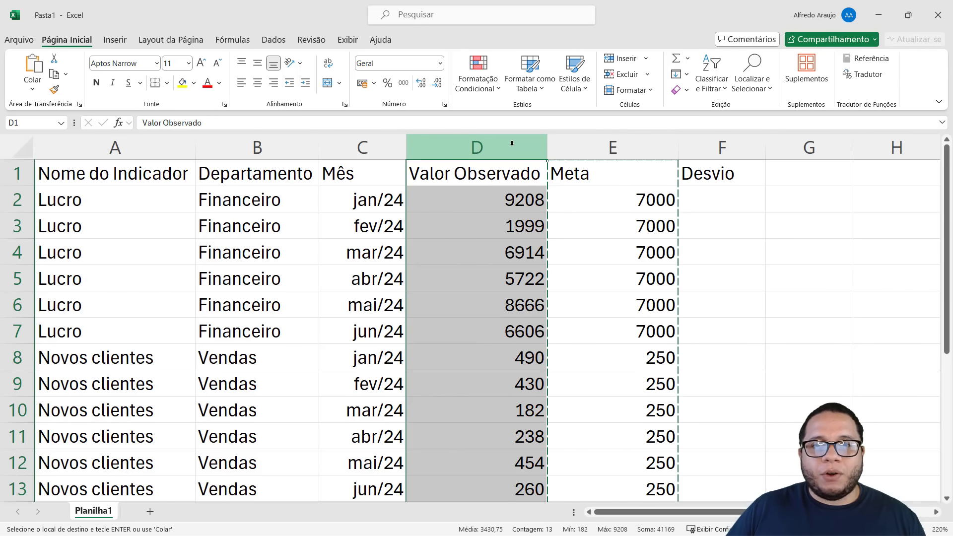
key(ctrl+shift+plus)
click(516, 249)
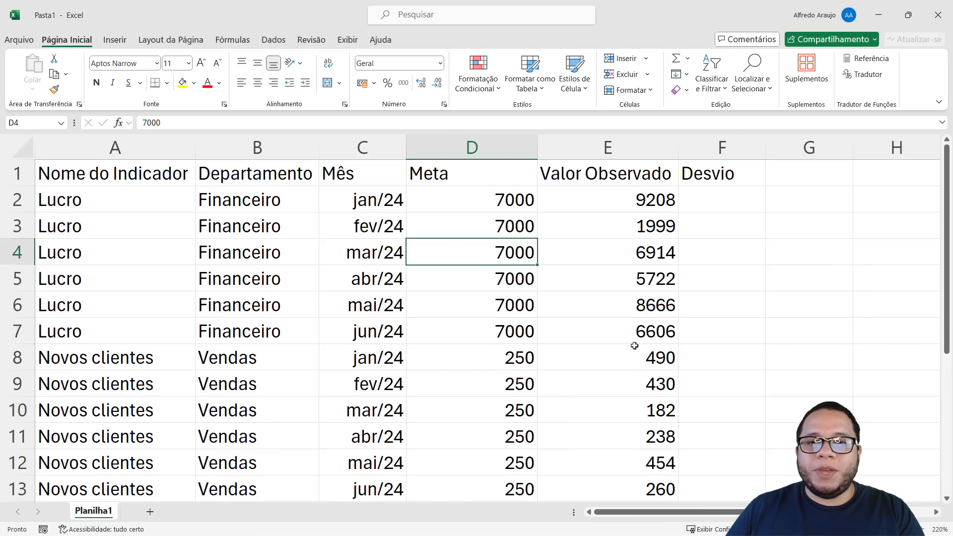
Clear the observed values for mai/24 and jun/24 of both indicators in E6:E7 and E12:E13
drag(632, 302, 636, 323)
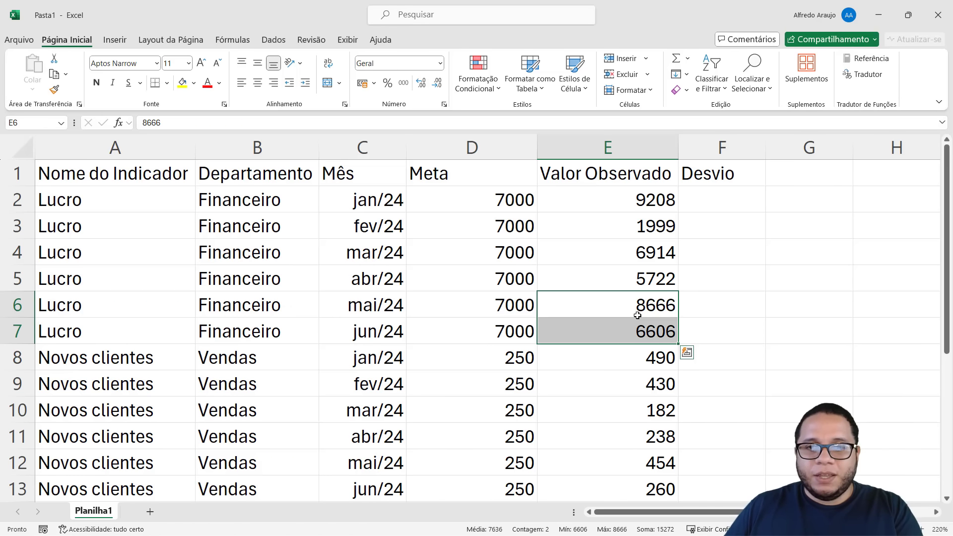
key(Delete)
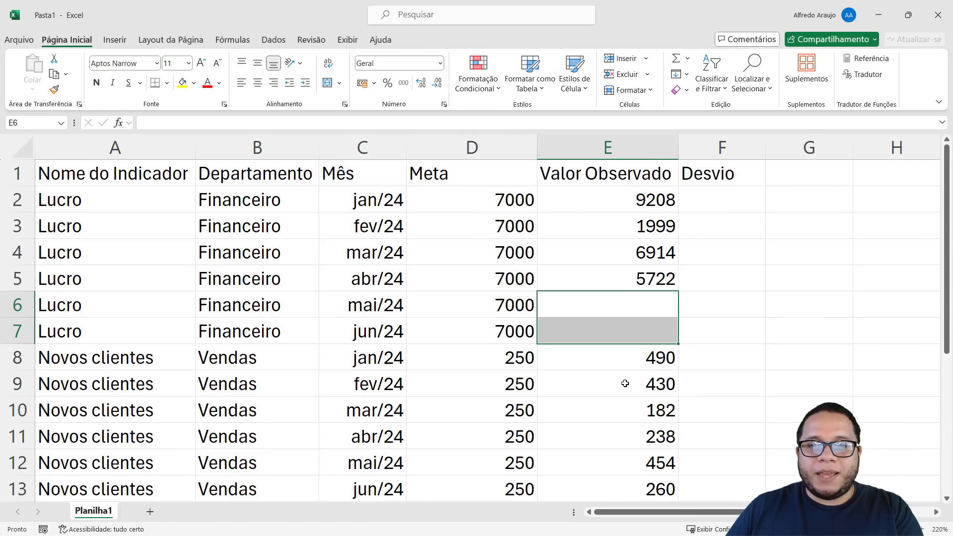
drag(631, 462, 633, 481)
key(Delete)
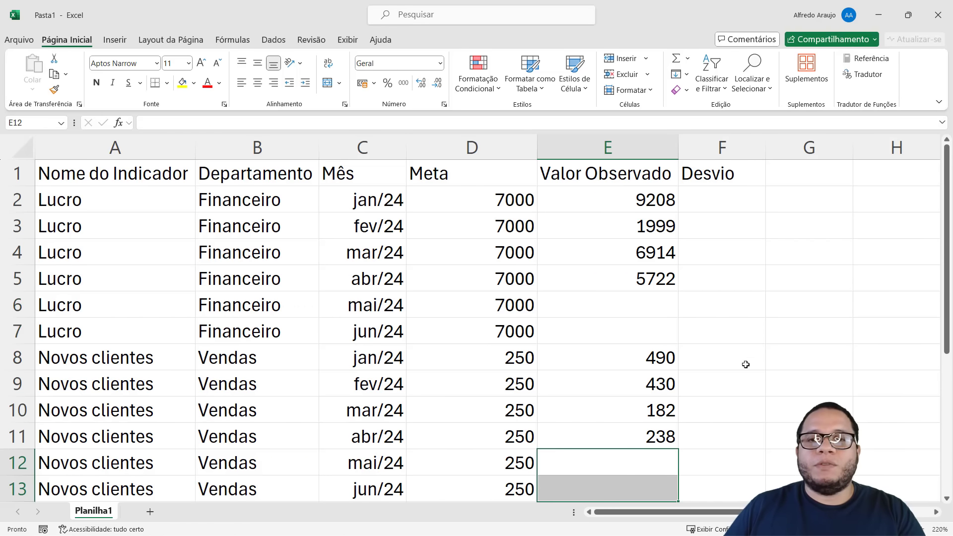
click(745, 361)
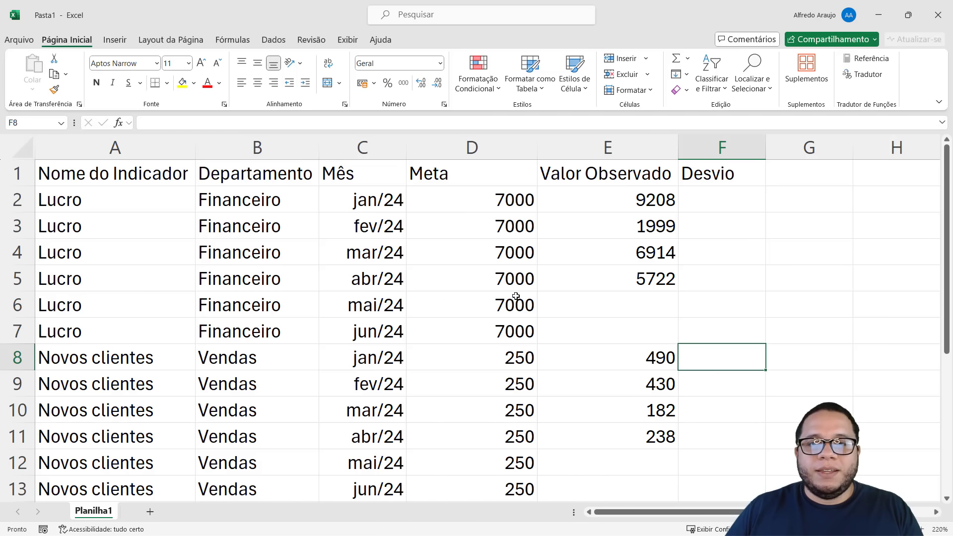
Compare the remaining observed values with the targets and undo the clearing of E6:E7 and E12:E13
drag(623, 200, 632, 277)
drag(648, 358, 639, 437)
drag(521, 198, 521, 489)
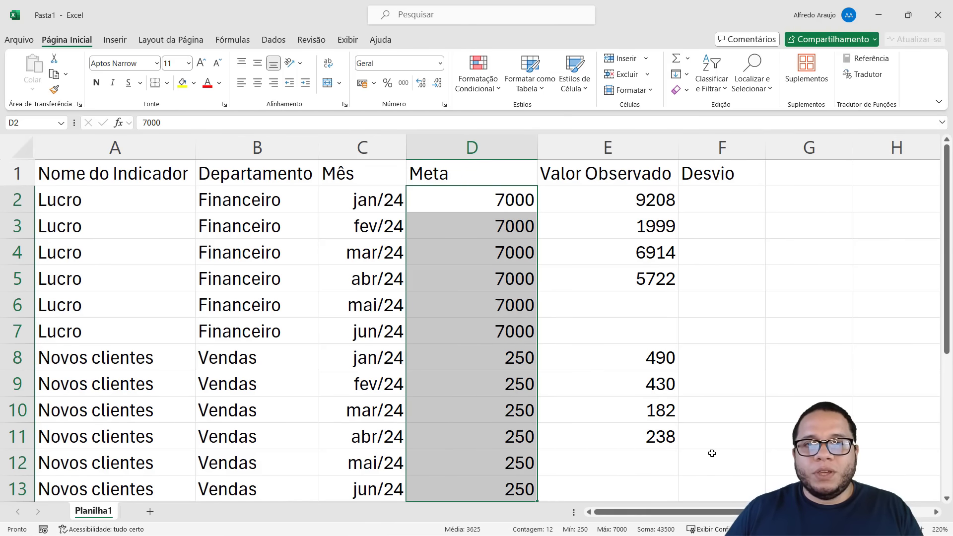
click(713, 420)
key(ctrl+z)
key(ctrl+z)
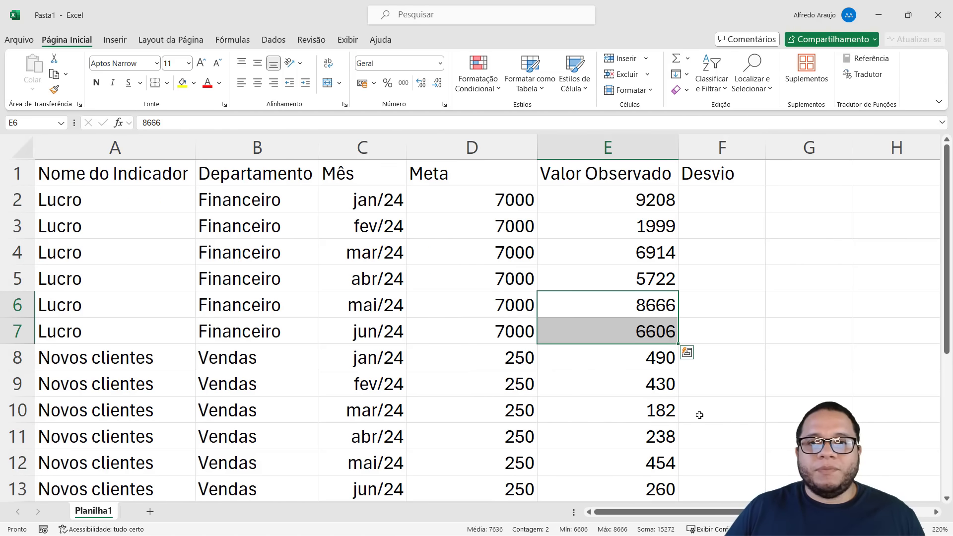
click(487, 201)
drag(487, 201, 497, 487)
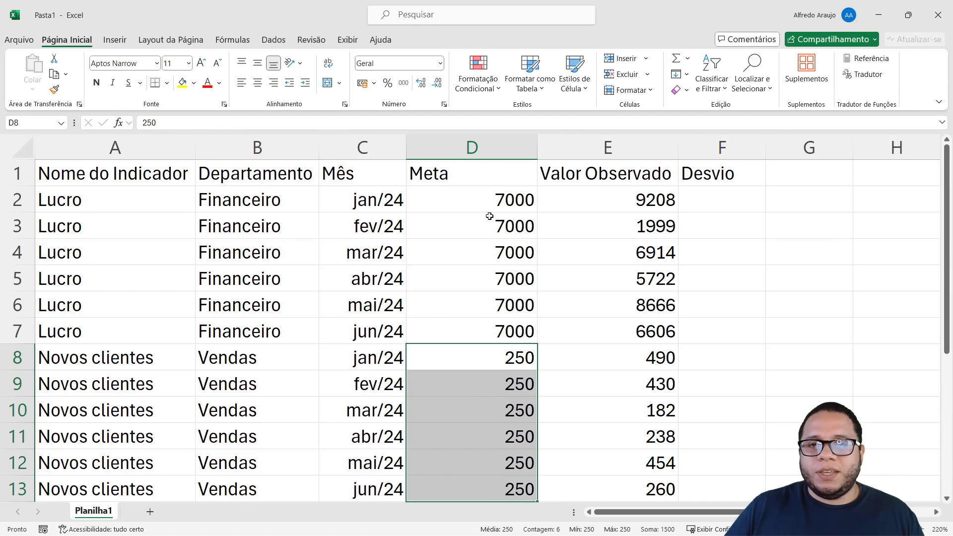
drag(490, 202, 491, 331)
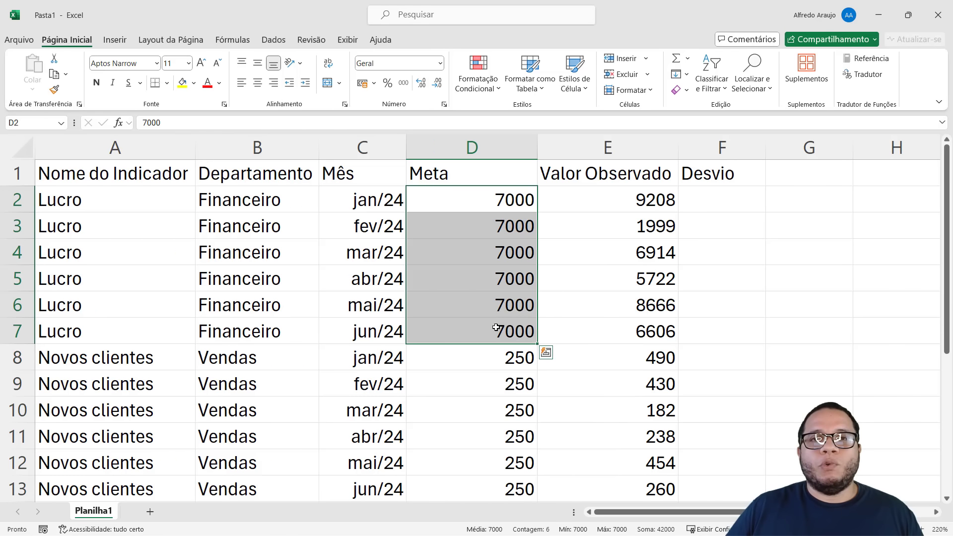
click(493, 217)
Set the Lucro target to 10000 for jan/24 in D2 and to 500 for mar/24 in D4
click(485, 198)
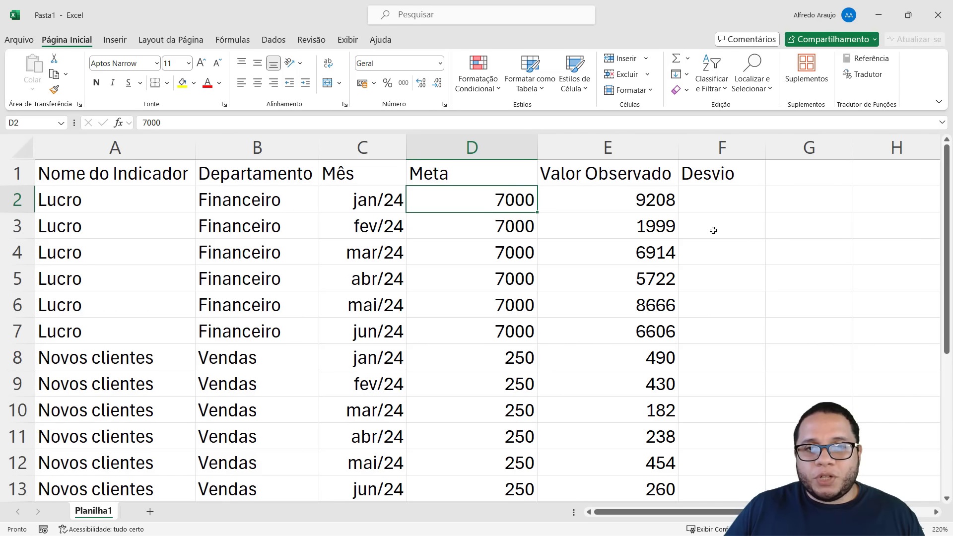
text(10)
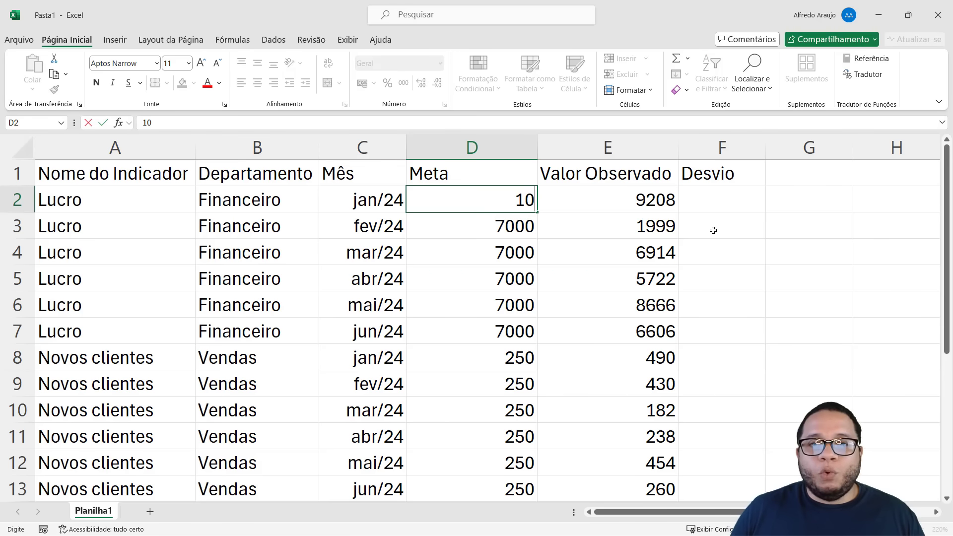
text(000)
key(Return)
key(Return)
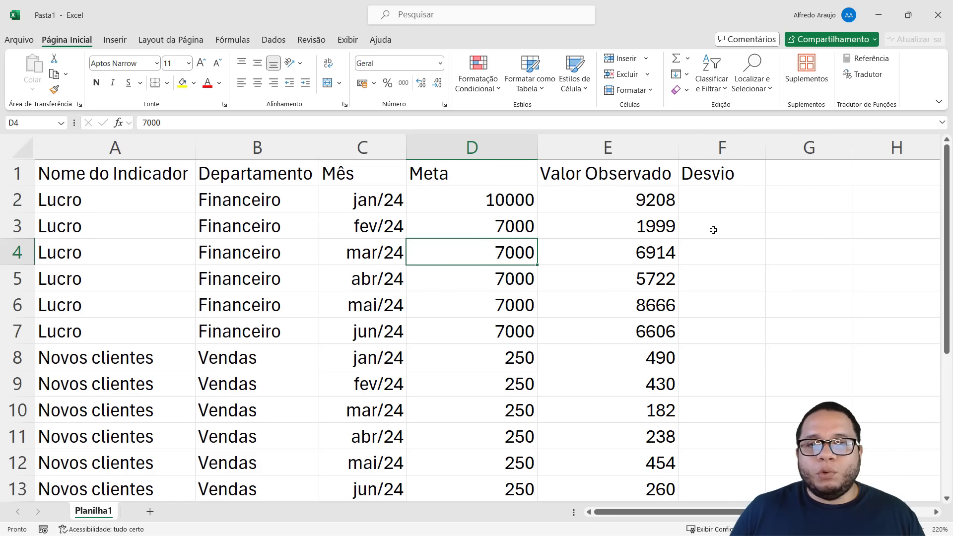
text(500)
key(Return)
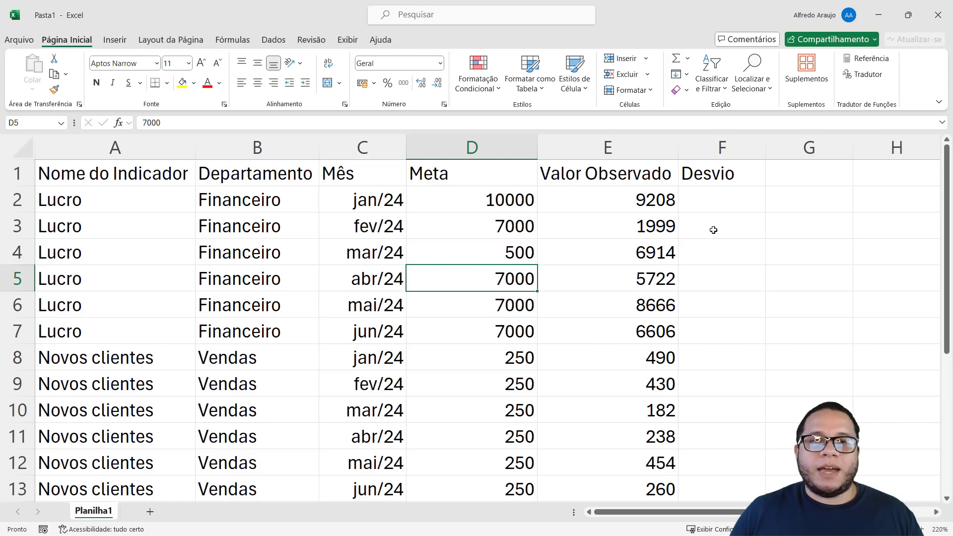
Undo the target changes in D4 and D2
key(ctrl+z)
key(ctrl+z)
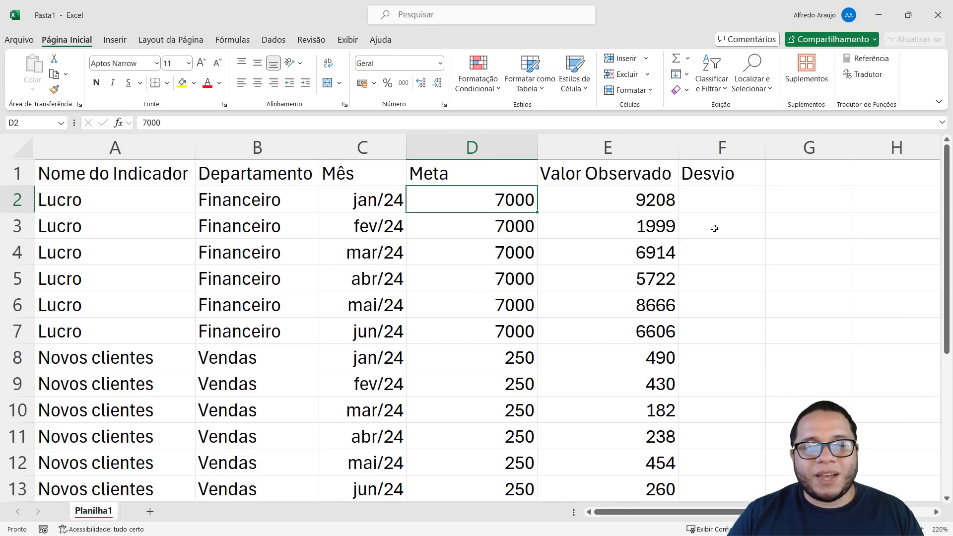
click(715, 228)
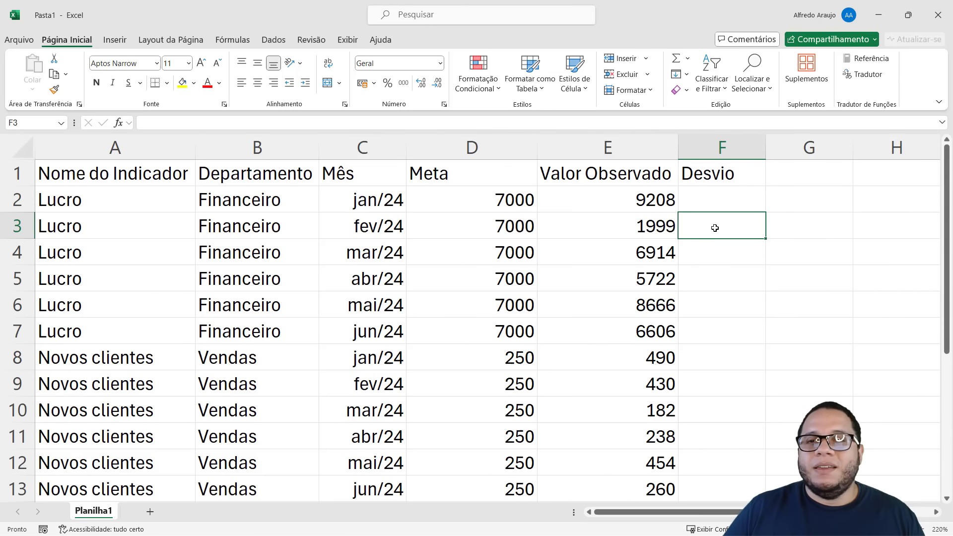
drag(530, 199, 502, 489)
click(512, 443)
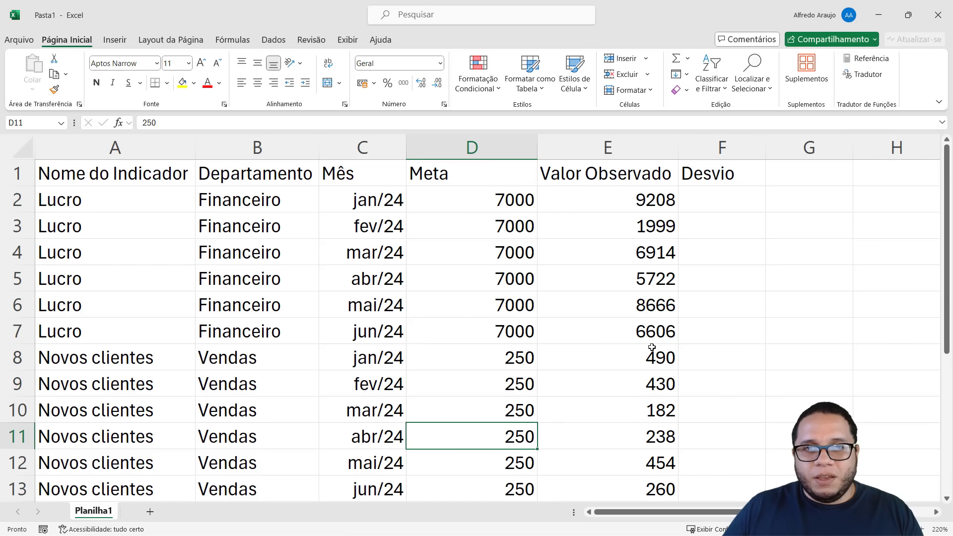
Enter a formula in F2 that divides the observed value E2 by the target D2
click(746, 200)
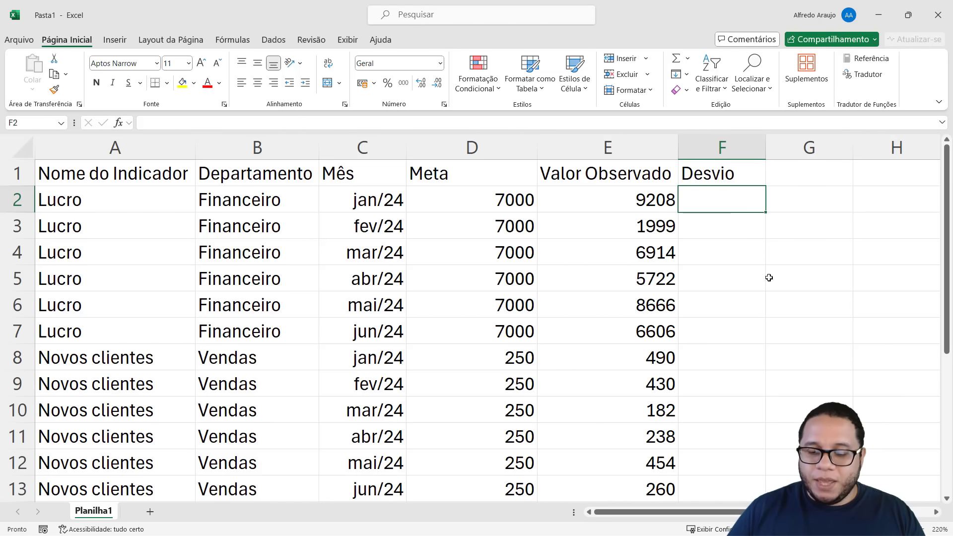
text(=)
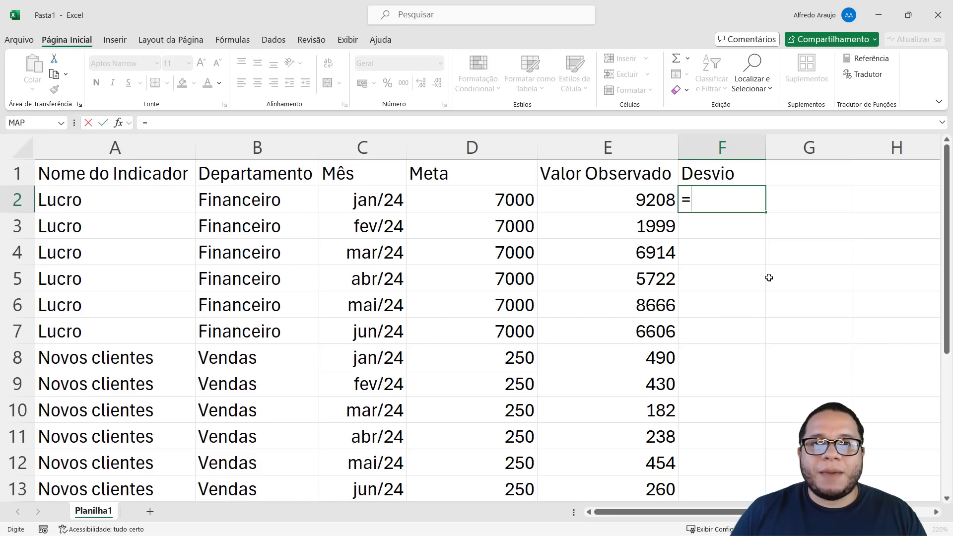
key(Left)
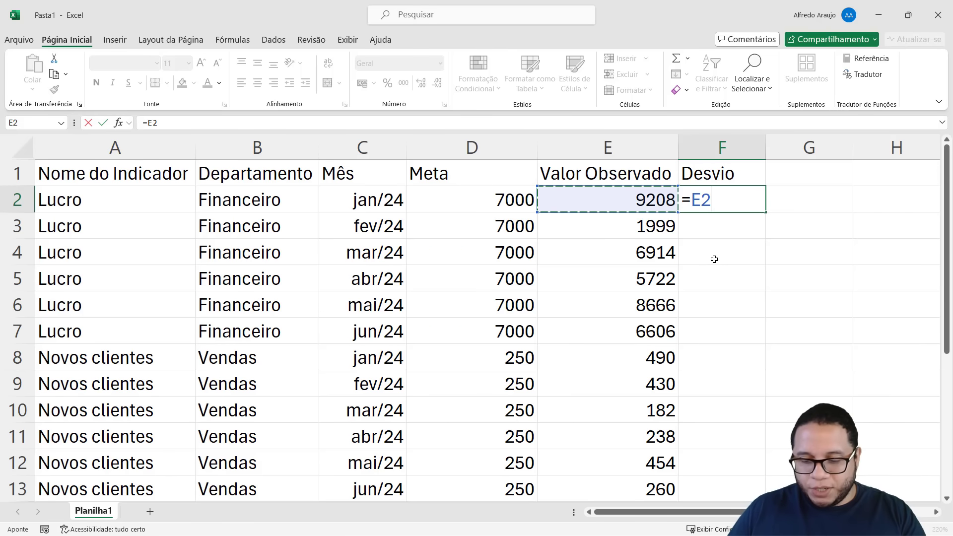
text(/)
key(Left)
key(Left)
key(Return)
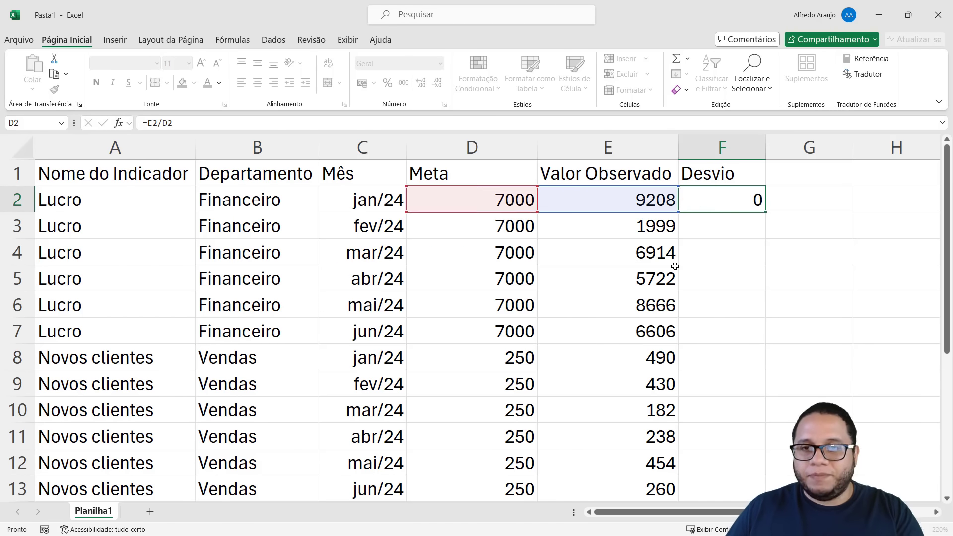
key(Up)
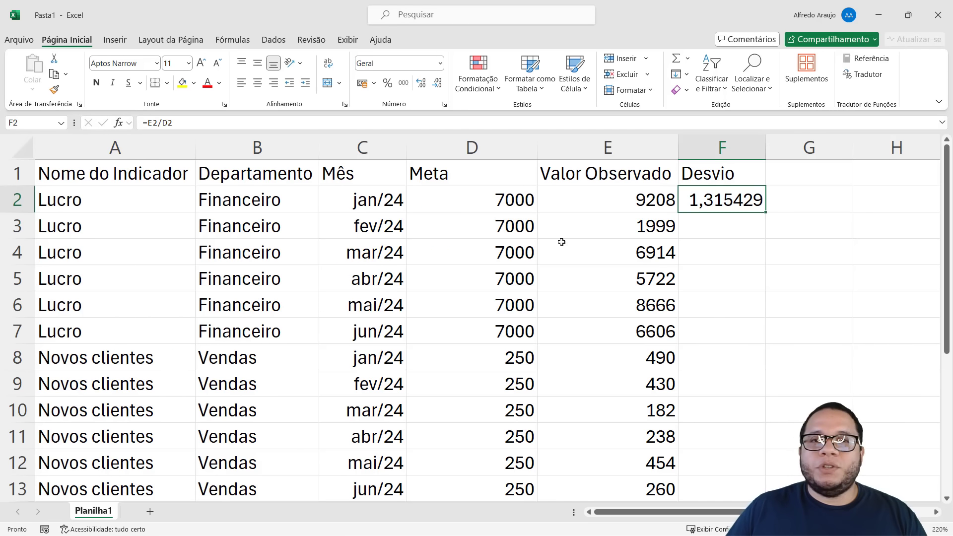
Format F2 as a percentage and fill its formula down the Desvio column to F13
click(388, 83)
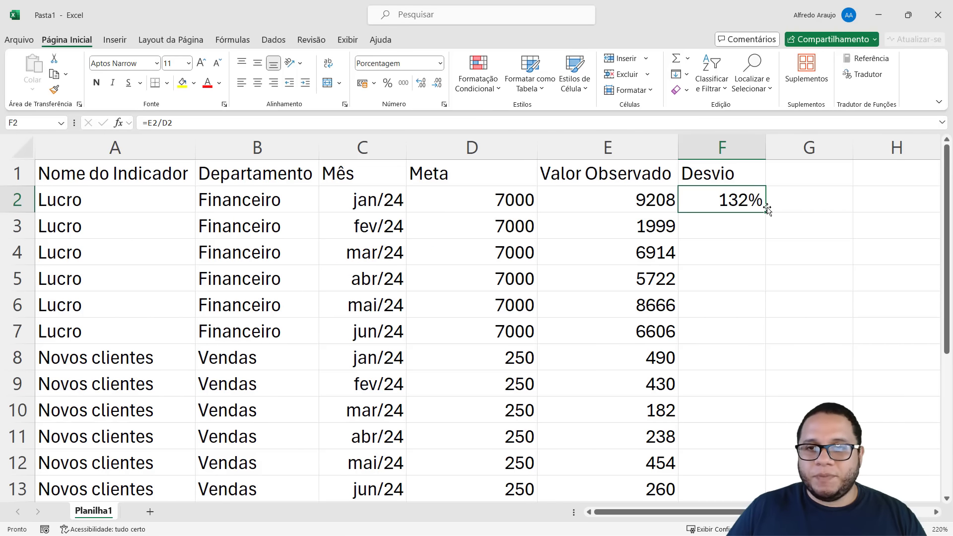
drag(766, 213, 754, 489)
click(739, 307)
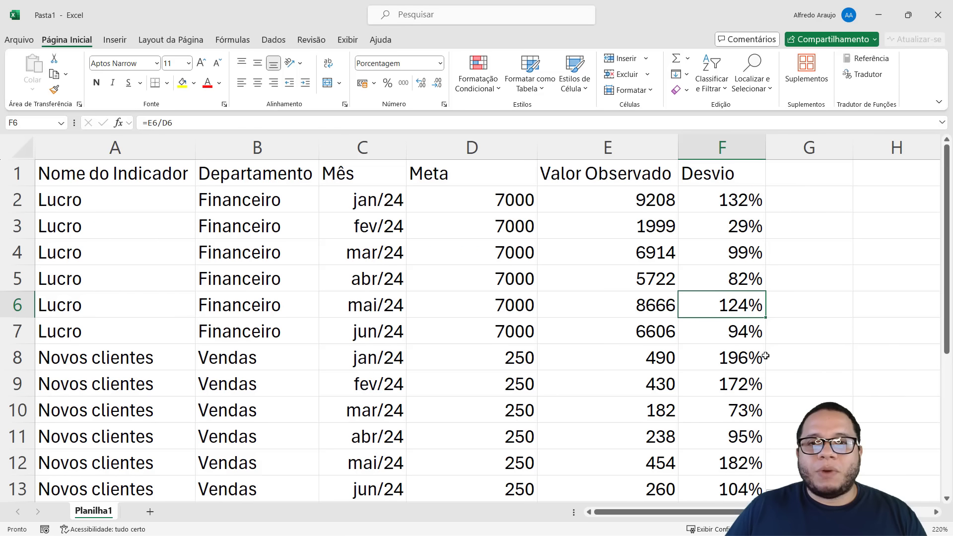
Change the deviation formula in F2 to =(E2/D2)-1 and fill it down to F13
click(759, 223)
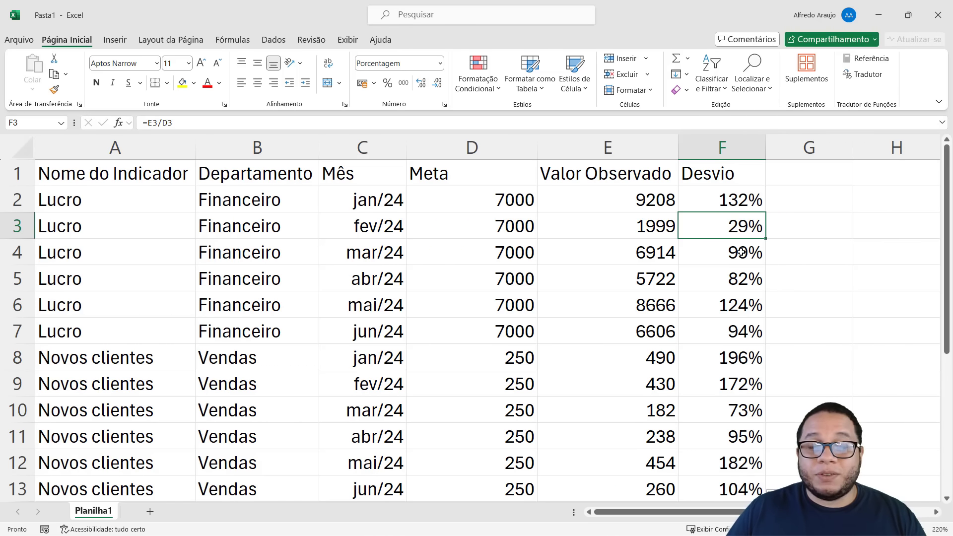
click(745, 200)
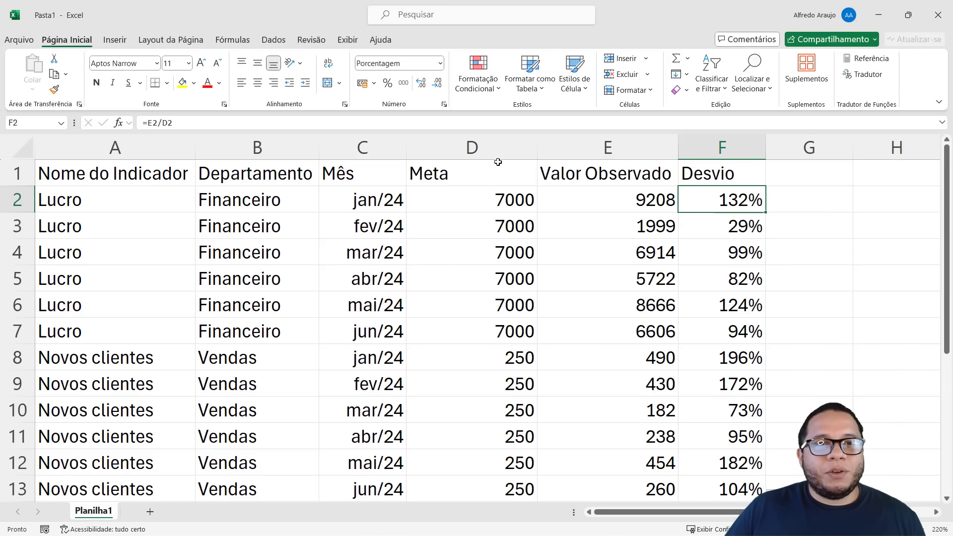
click(151, 123)
text(()
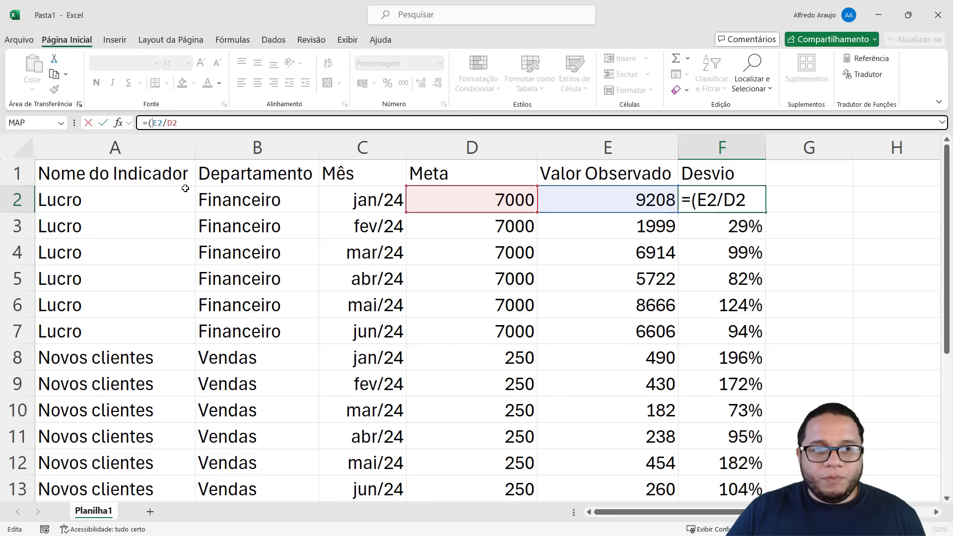
text()-1)
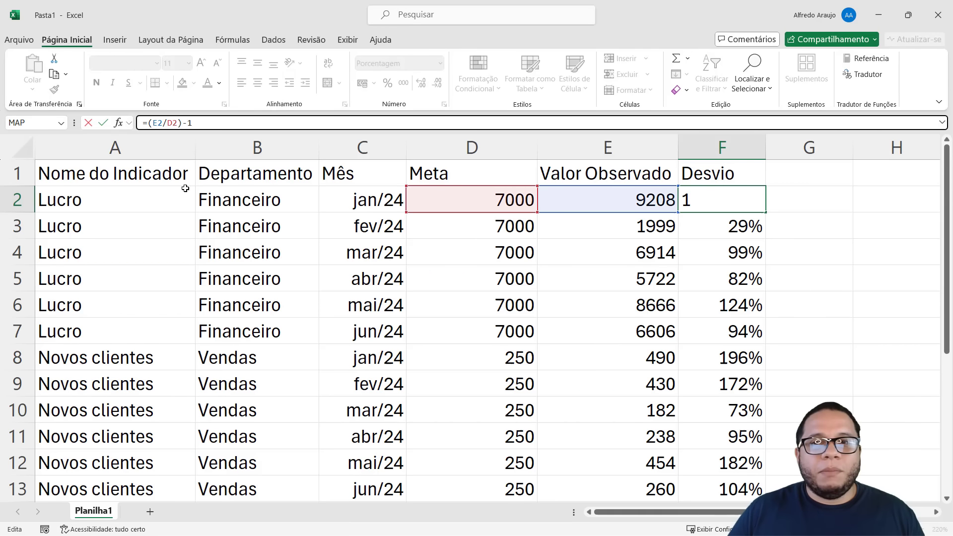
key(Return)
click(759, 206)
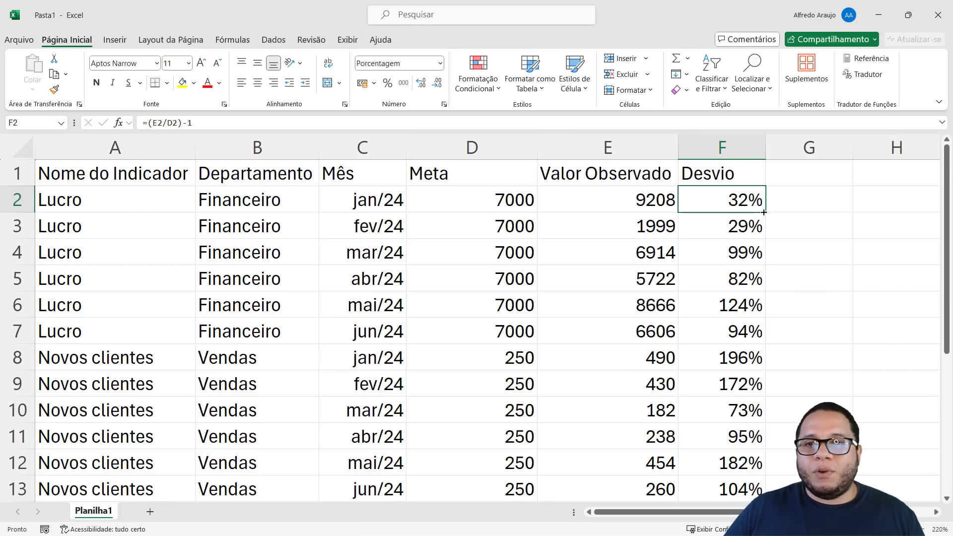
double_click(765, 212)
click(805, 279)
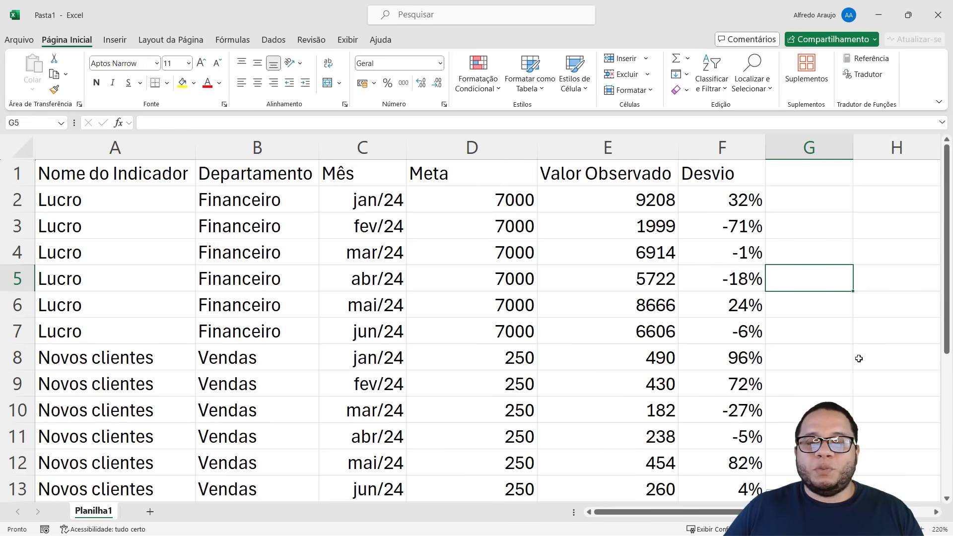
Review the Lucro rows for jan/24 and fev/24, comparing each deviation with its target and observed value
click(747, 204)
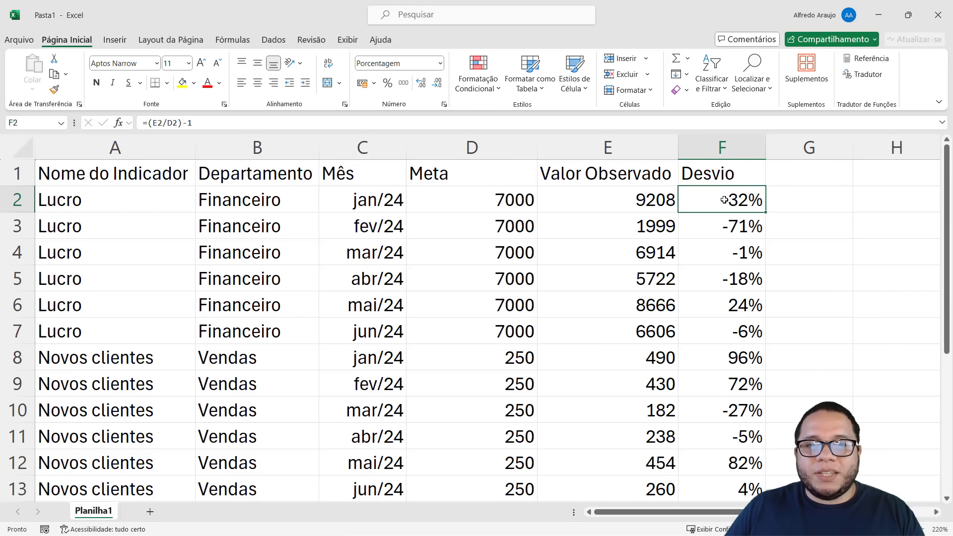
drag(724, 199, 100, 200)
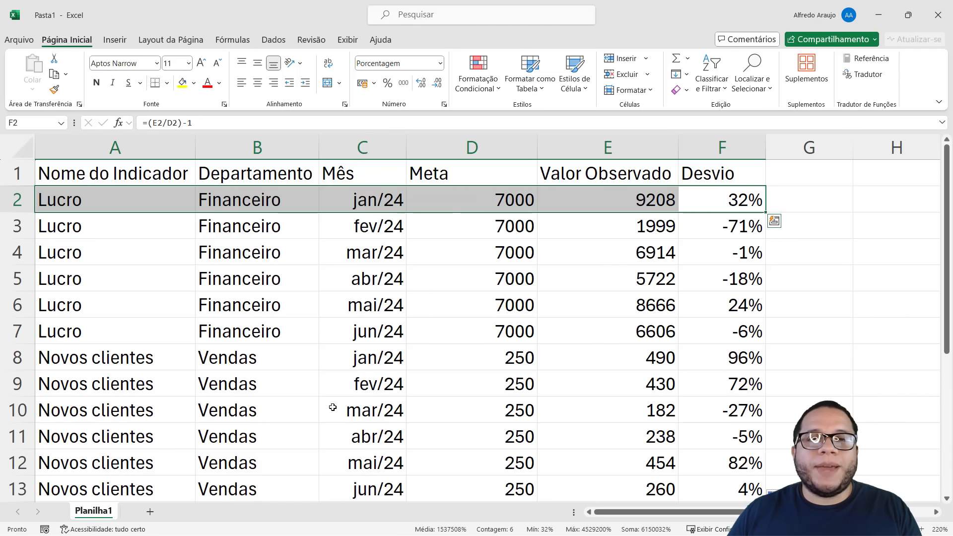
drag(725, 225, 144, 234)
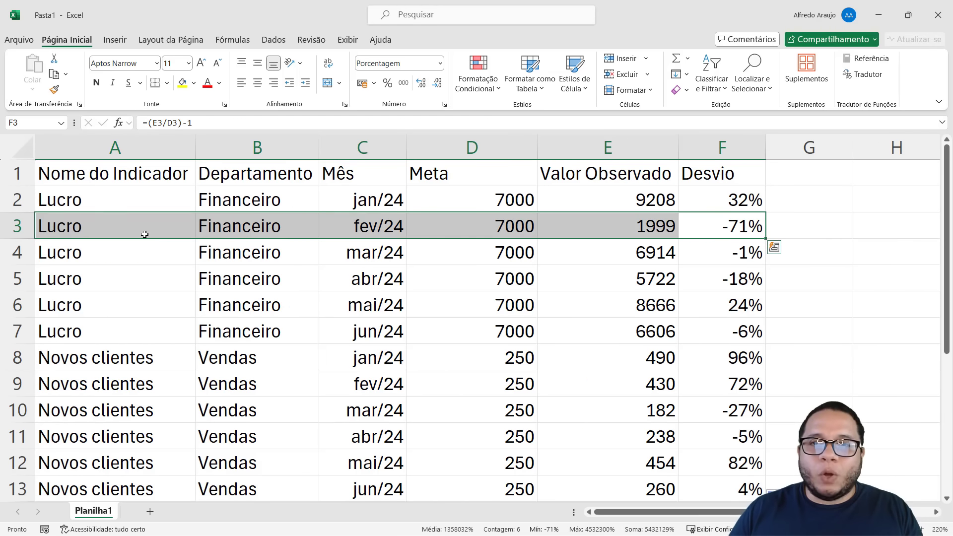
click(788, 350)
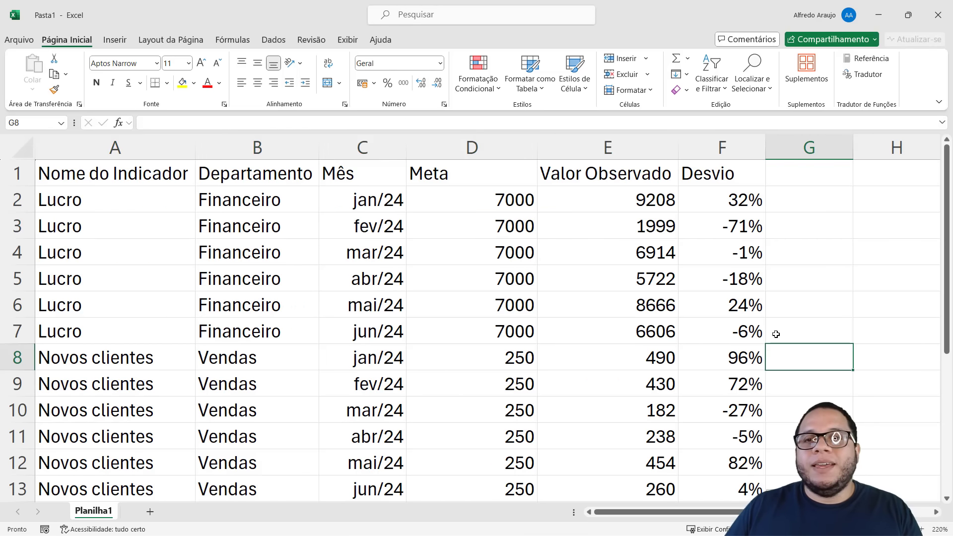
Apply the green-white-red color scale as conditional formatting to the deviations in F2:F13
drag(732, 204, 727, 492)
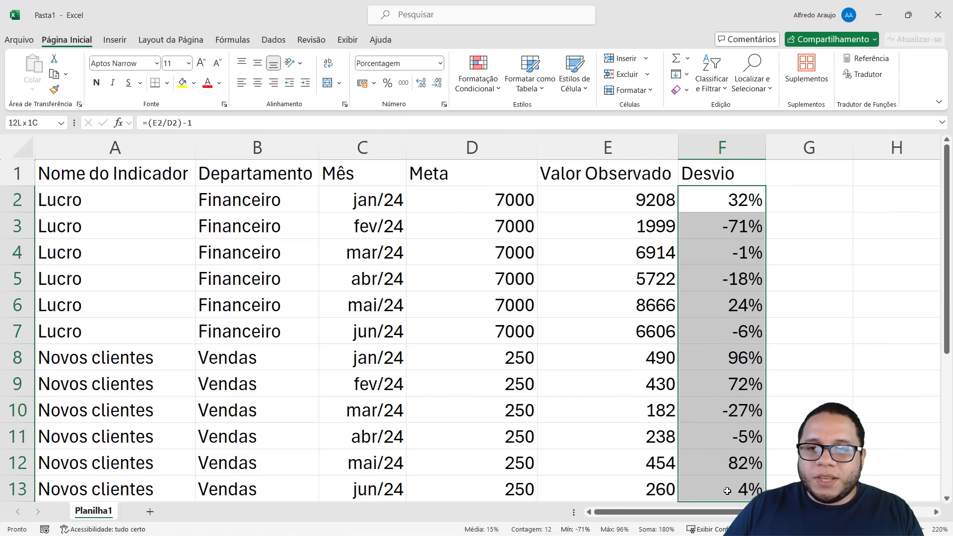
drag(681, 203, 709, 463)
ctrl+scroll(723, 422, down, 2)
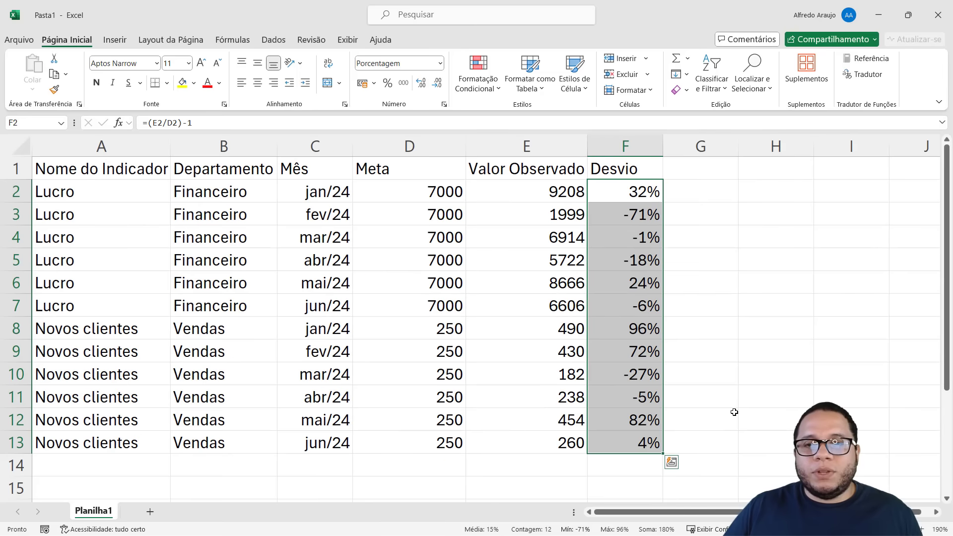
click(488, 80)
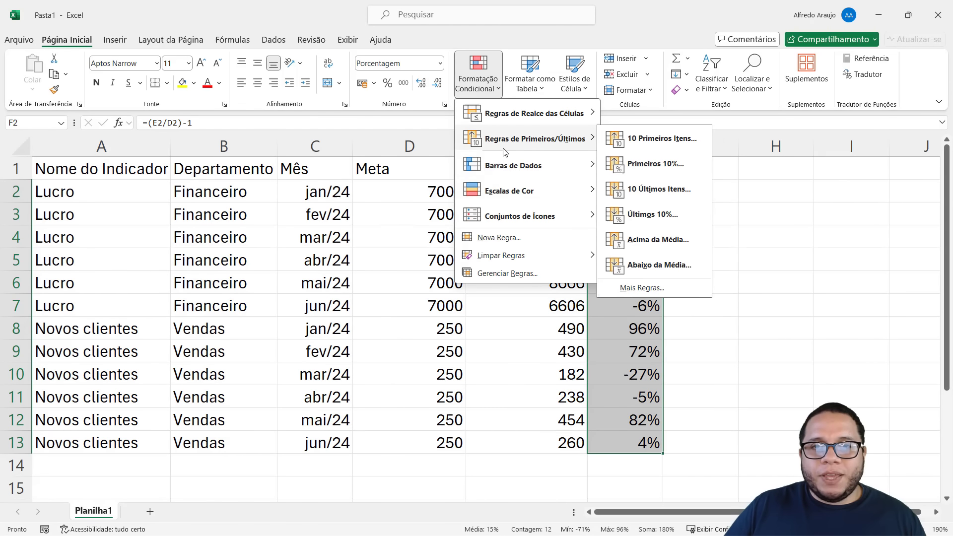
mouse_move(505, 194)
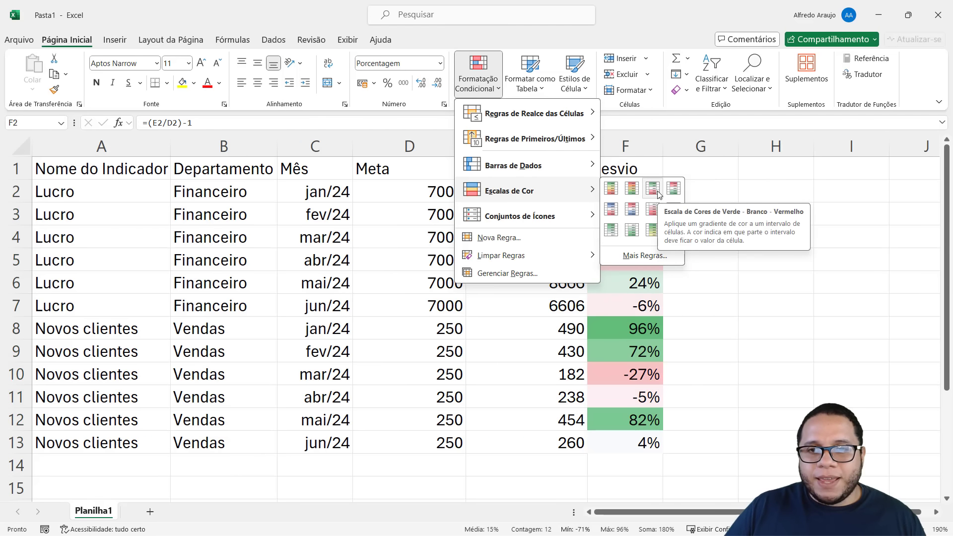
click(656, 192)
click(713, 309)
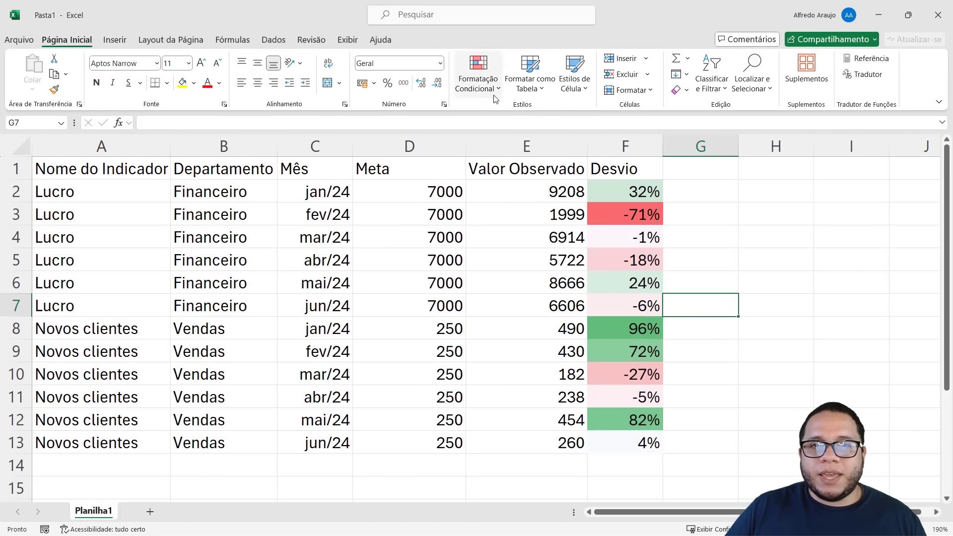
Examine the color-coded deviations in the Desvio column for the strongest positive and negative months of both indicators
click(644, 200)
click(642, 218)
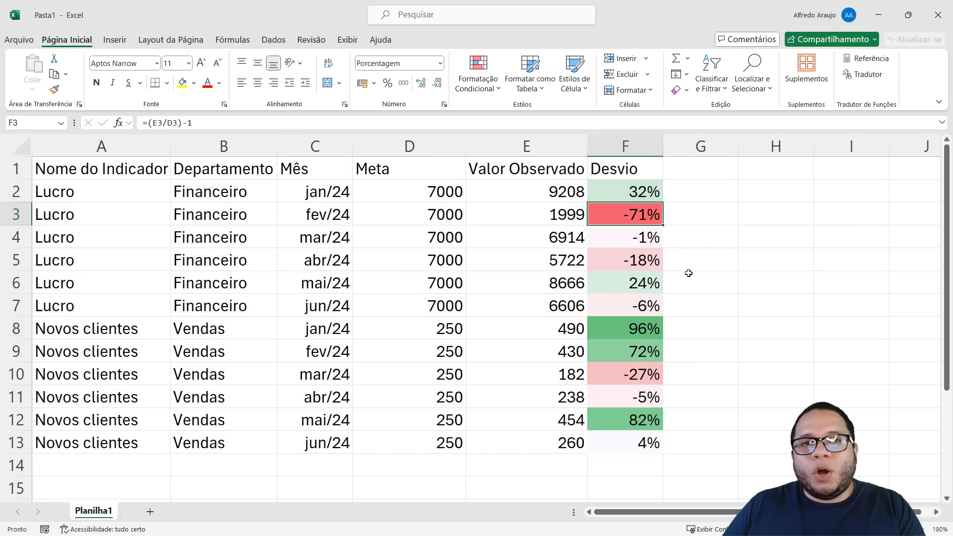
click(651, 326)
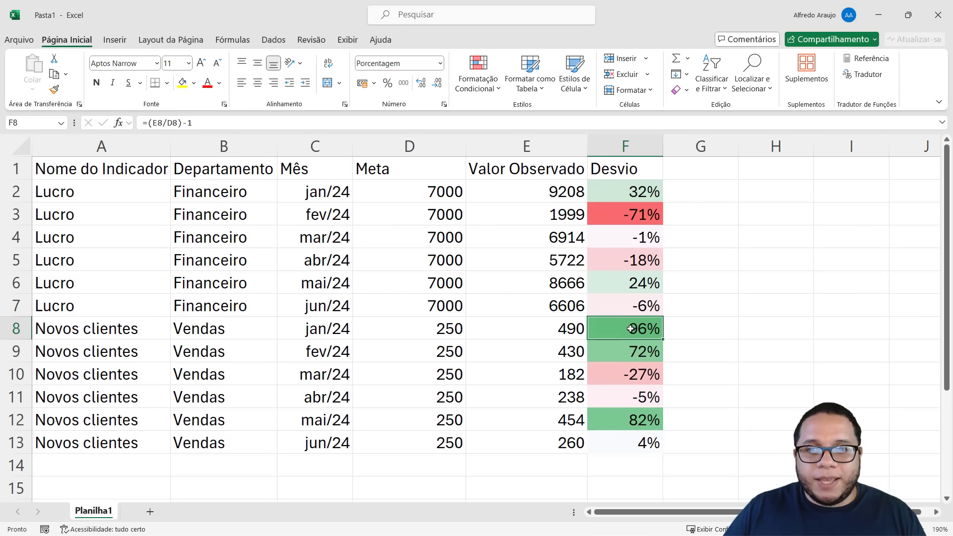
click(642, 420)
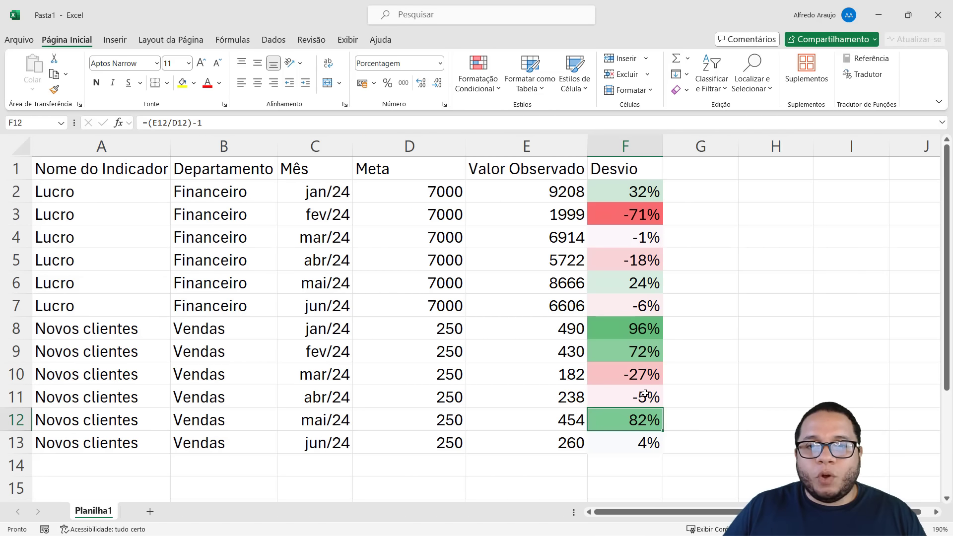
click(640, 322)
click(641, 352)
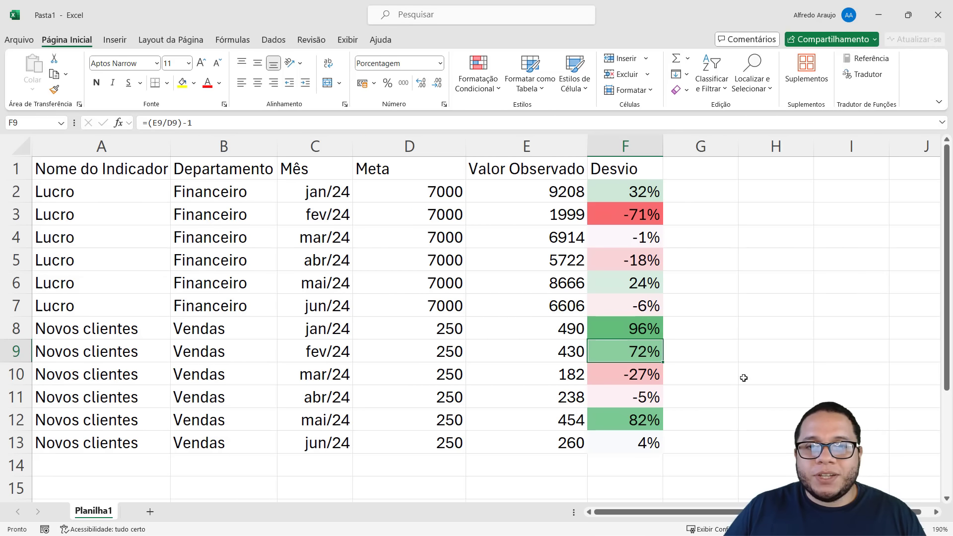
click(648, 331)
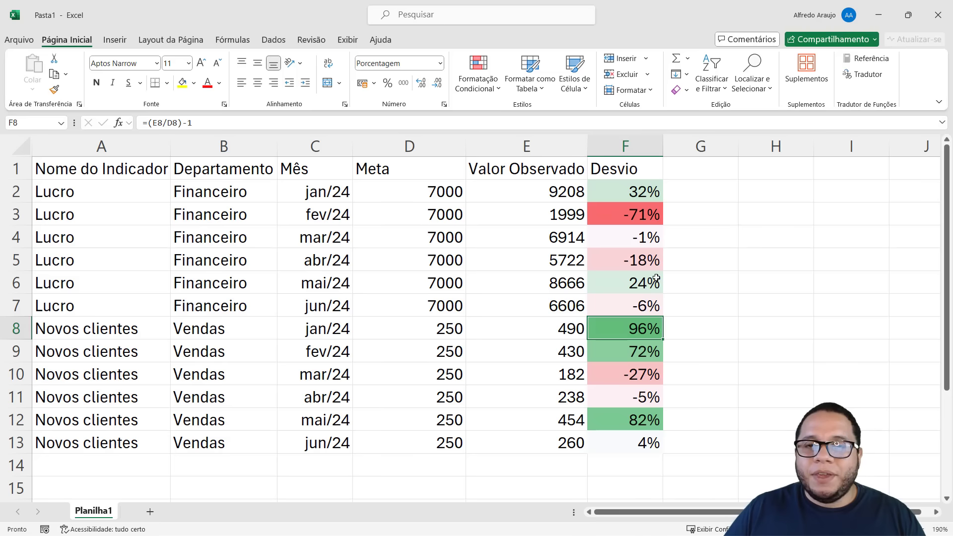
click(635, 215)
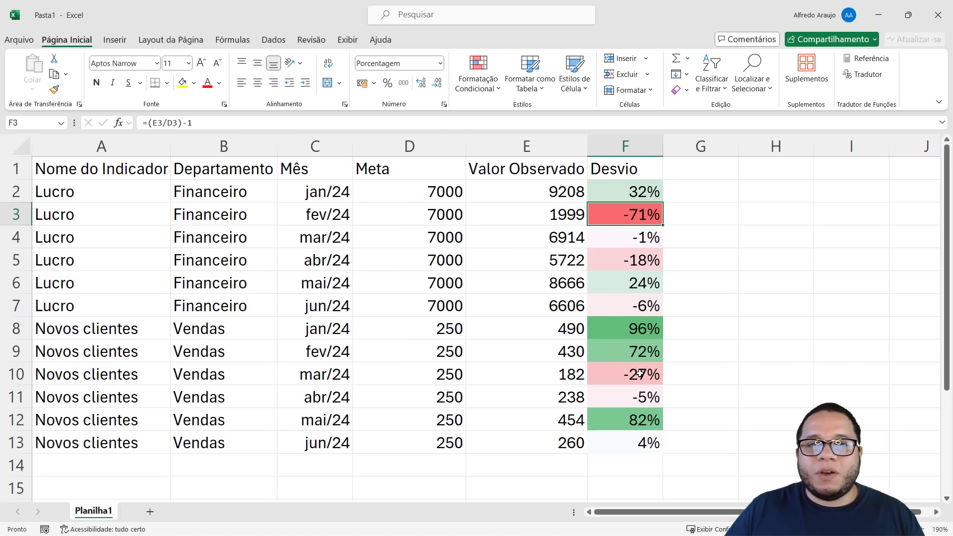
Hide the worksheet gridlines and select the whole indicator table A1:F13
click(348, 39)
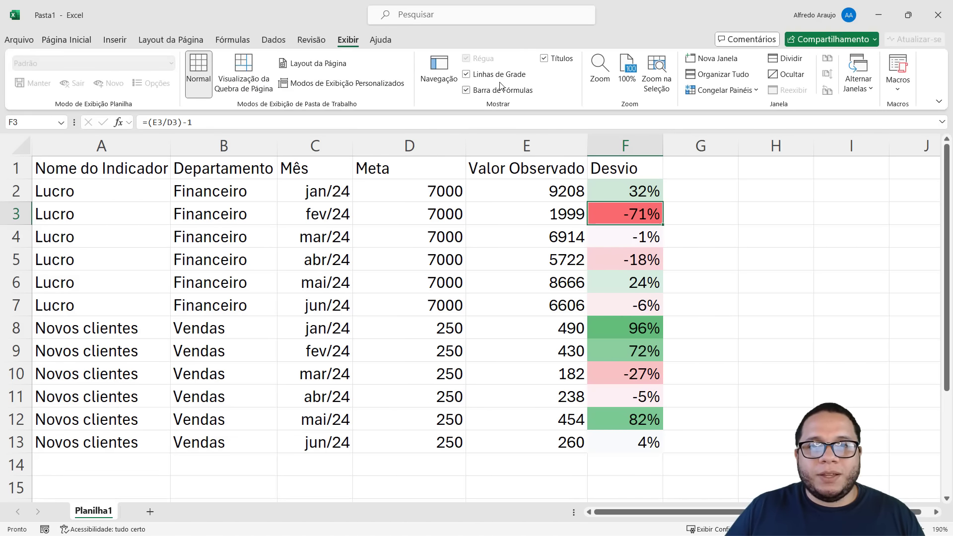
click(548, 275)
click(800, 282)
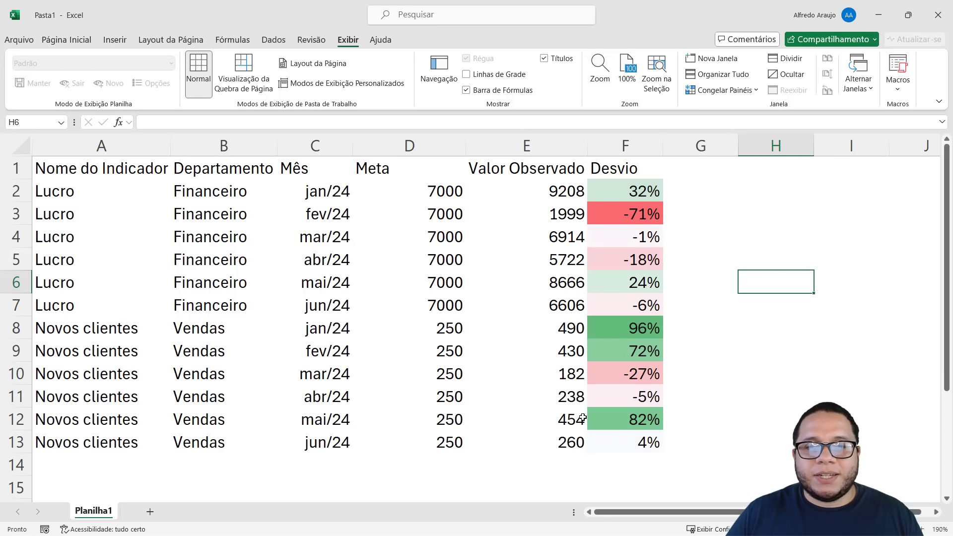
drag(629, 441, 74, 169)
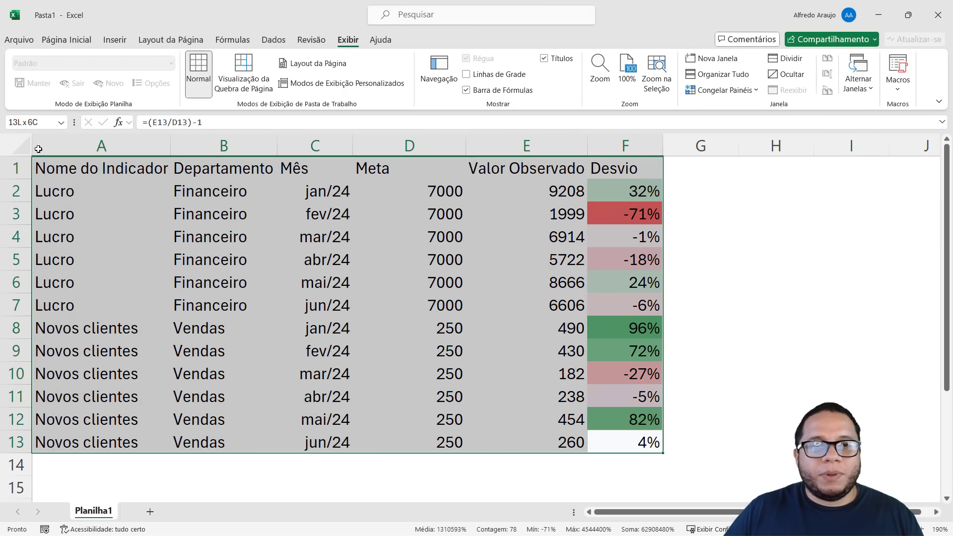
Add the column header Cálculo in G1
click(701, 172)
key(Caps_Lock)
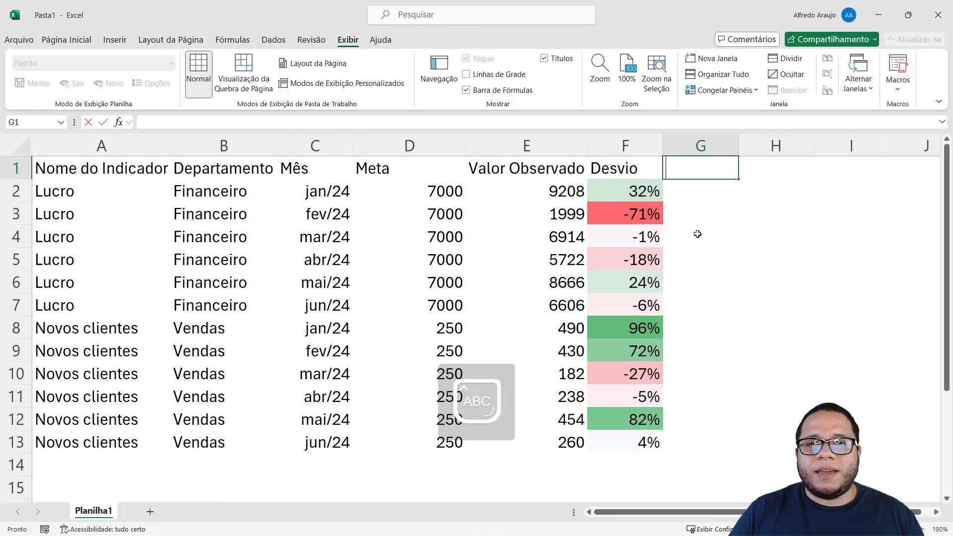
text(C)
key(Caps_Lock)
text(álculo)
key(Return)
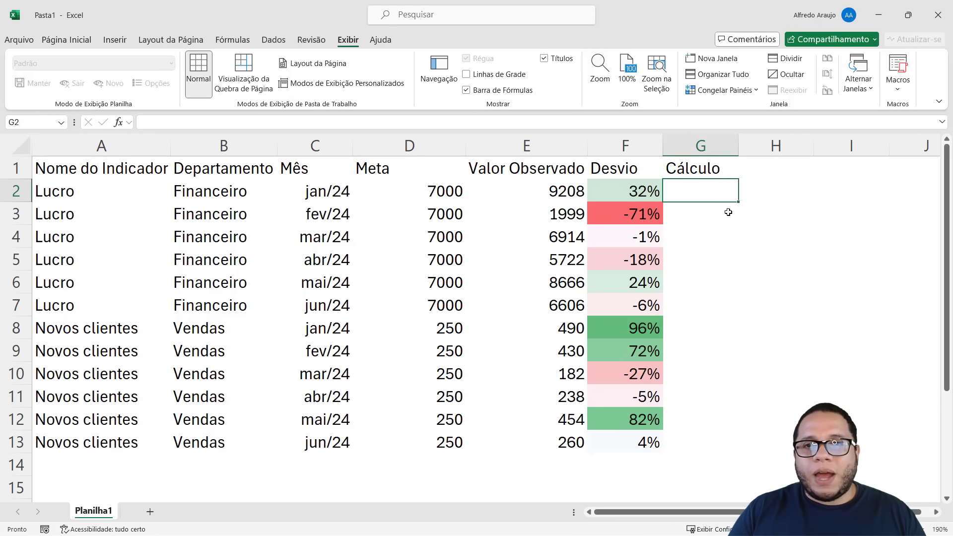
Replace the header in G1 with Responsável
key(Up)
key(Right)
key(Left)
key(Caps_Lock)
text(R)
key(Caps_Lock)
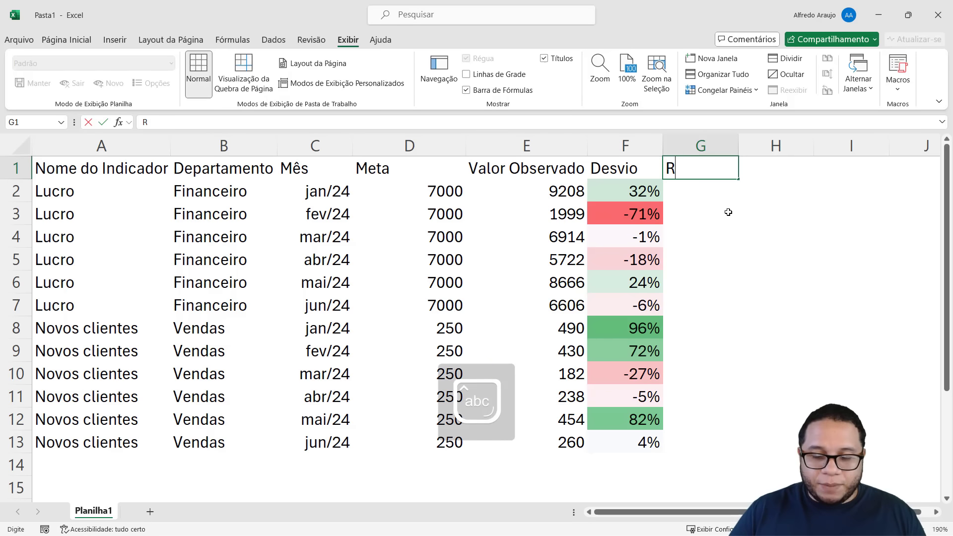
text(esponsável)
key(Tab)
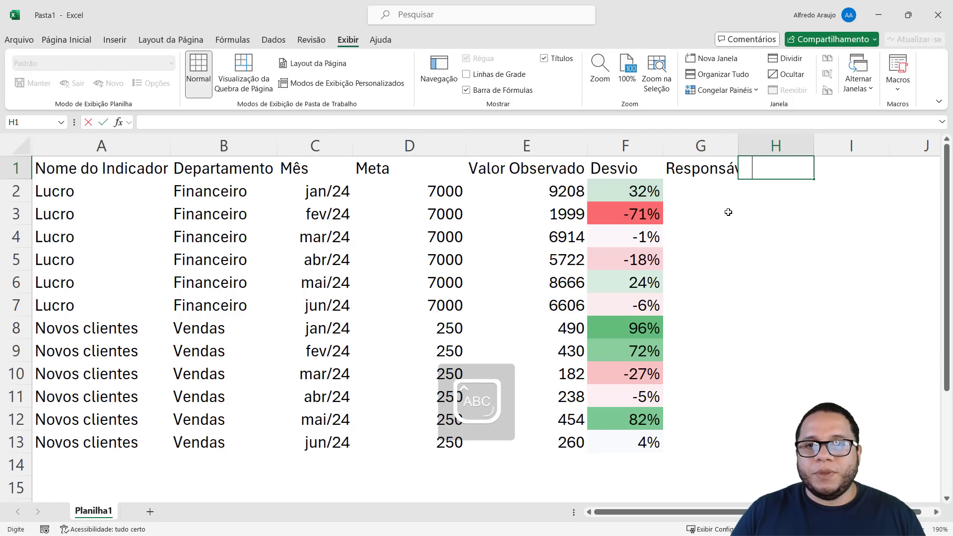
Add the column header Cálculo in H1 and fit column G's width to the header Responsável
text(Cálculo)
key(Return)
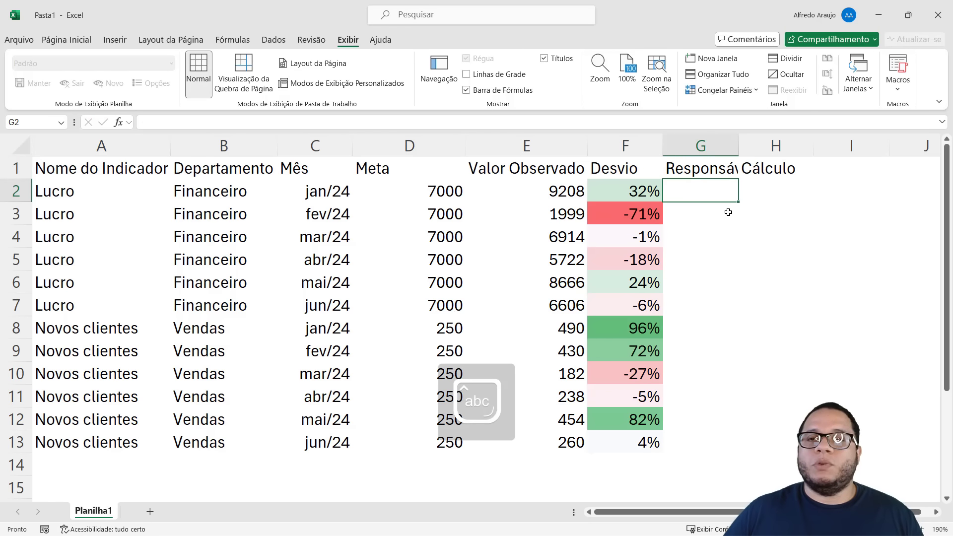
double_click(739, 149)
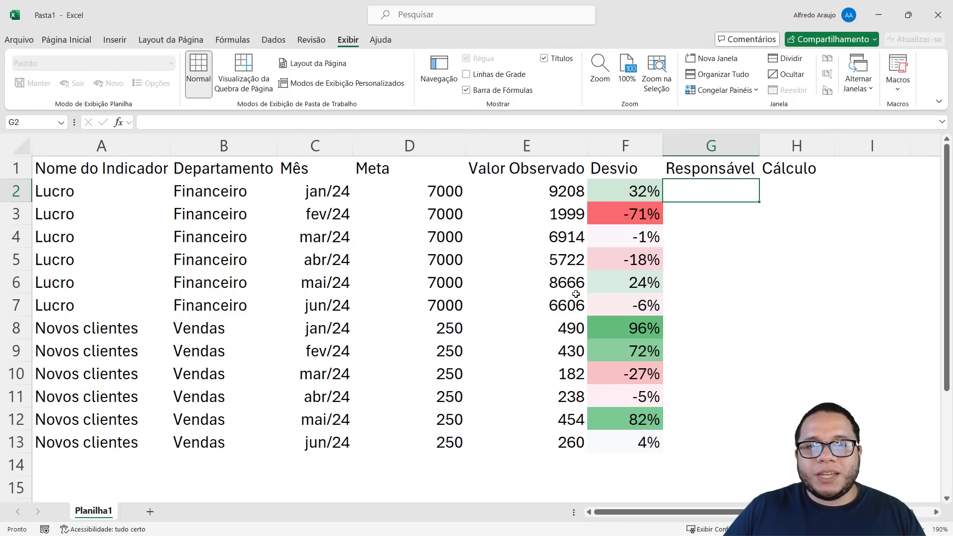
Clear the observed values of mai/24 and jun/24 for both Lucro and Novos clientes
drag(555, 283, 557, 304)
key(Delete)
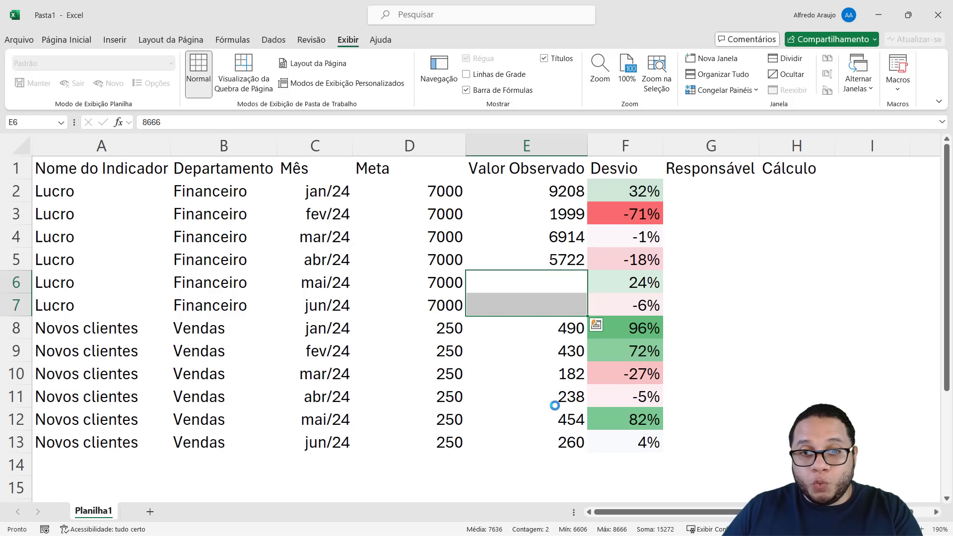
click(555, 427)
drag(554, 427, 555, 444)
key(Delete)
click(796, 351)
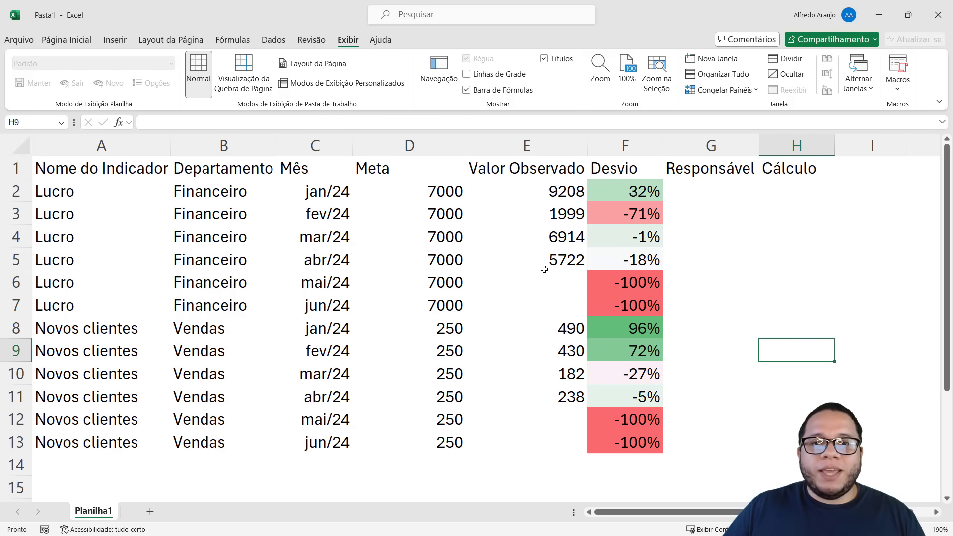
Undo both deletions of the mai/24 and jun/24 observed values
drag(545, 282, 546, 304)
click(550, 421)
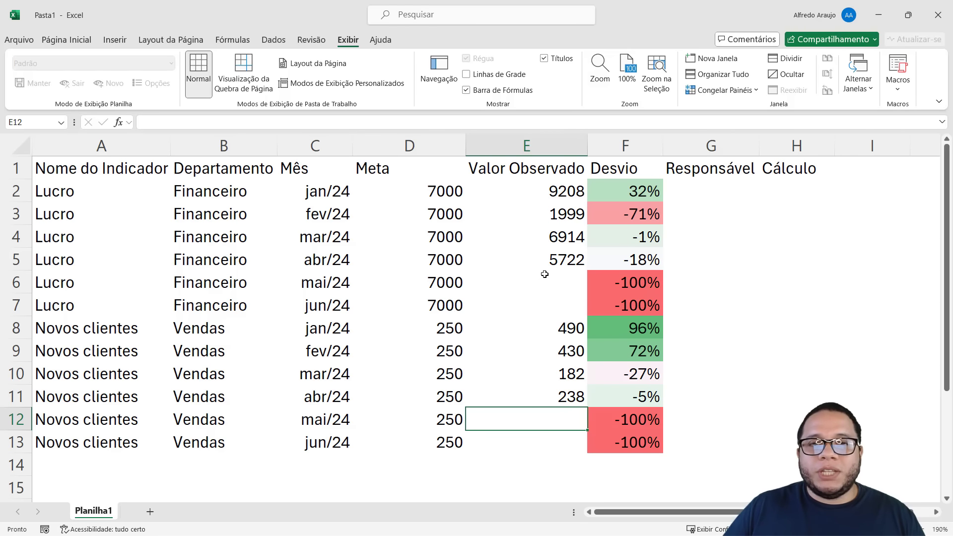
drag(545, 274, 98, 281)
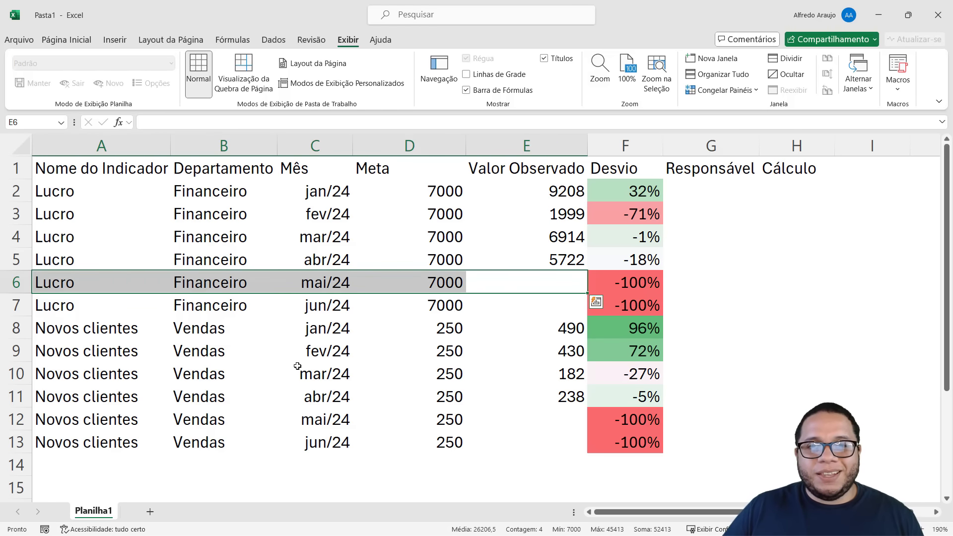
key(ctrl+z)
key(ctrl+z)
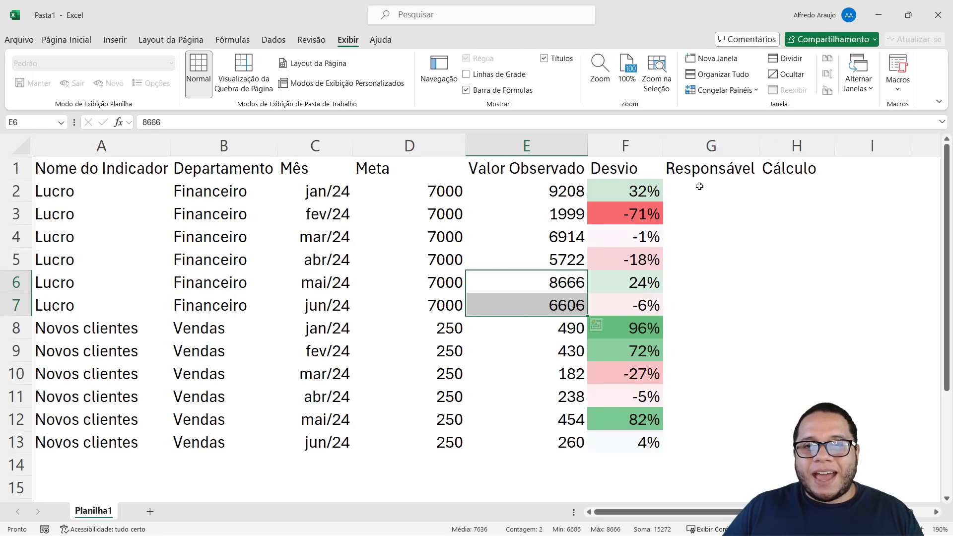
Enter the responsible person's name followed by (CFO) in G2 and copy it down through G7 for the Lucro rows
drag(699, 186, 686, 449)
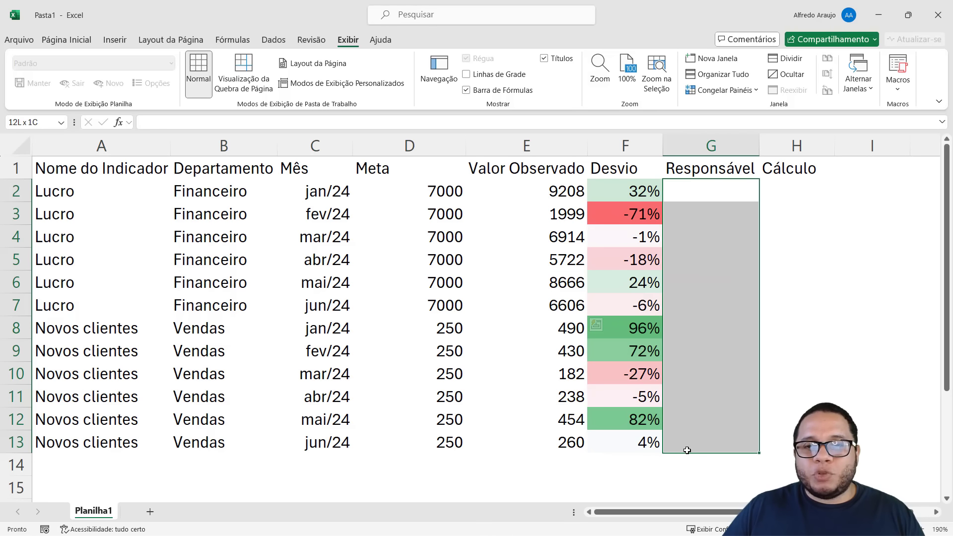
click(681, 186)
key(Caps_Lock)
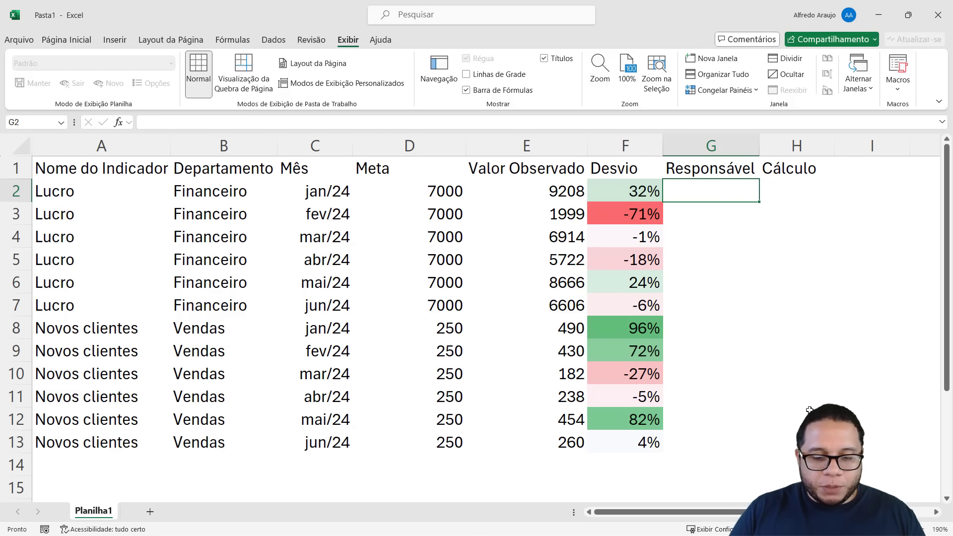
key(Caps_Lock)
text(Claudia ()
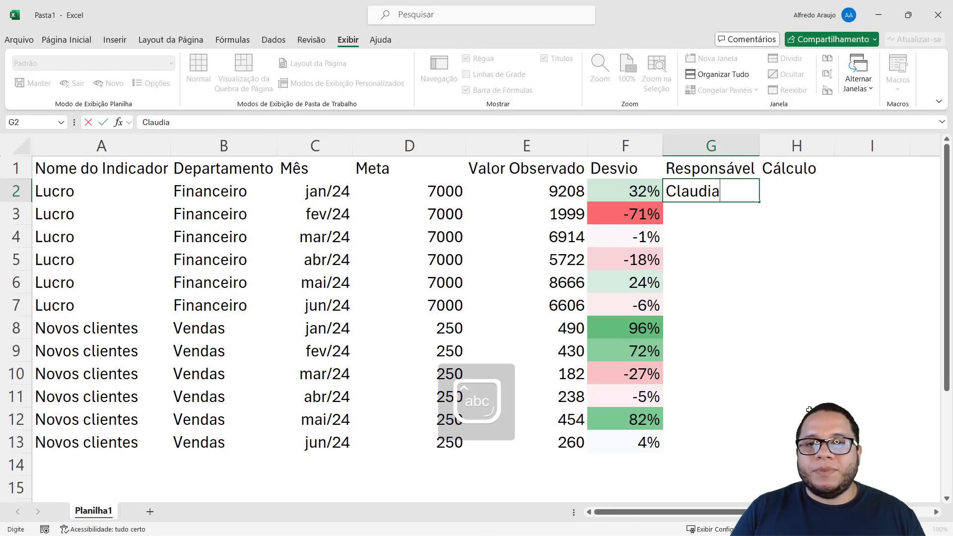
key(Caps_Lock)
text(CFO))
key(Return)
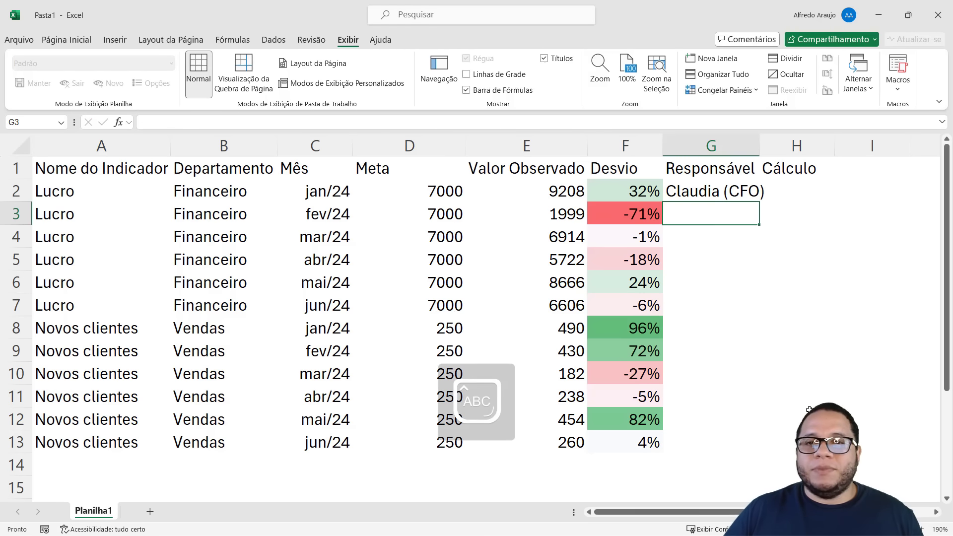
click(751, 196)
drag(759, 199, 749, 318)
Enter the name of the person responsible for Novos clientes followed by (CMO) in G8
click(707, 328)
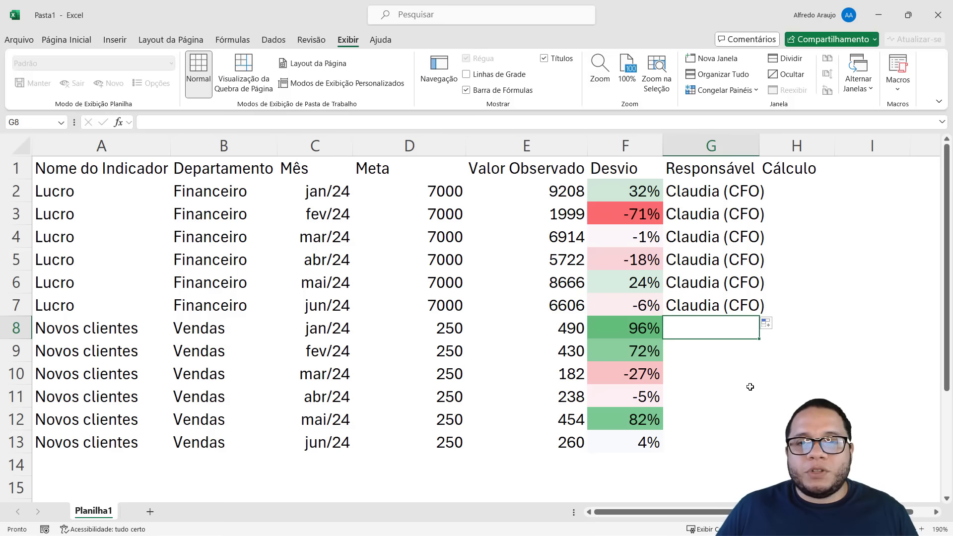
ctrl+scroll(744, 365, down, 1)
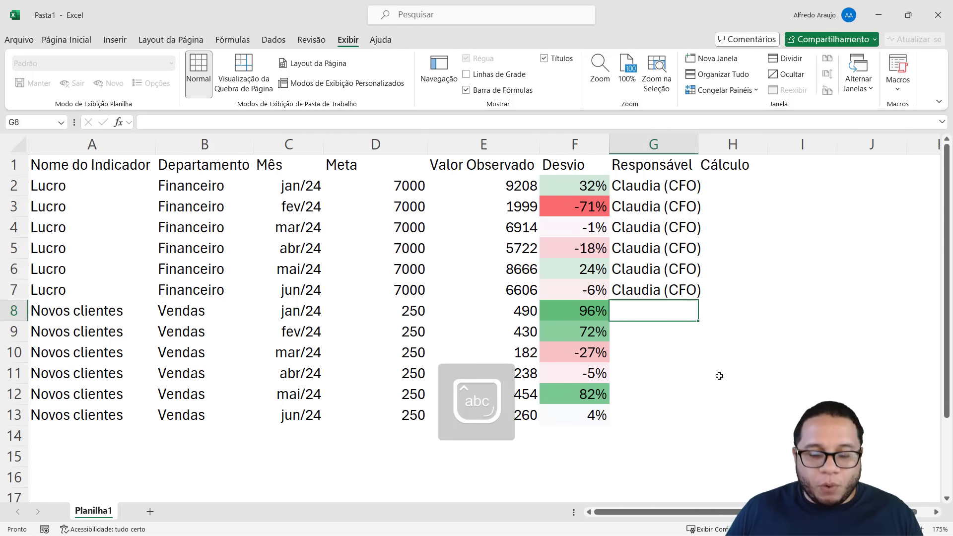
text(fAB)
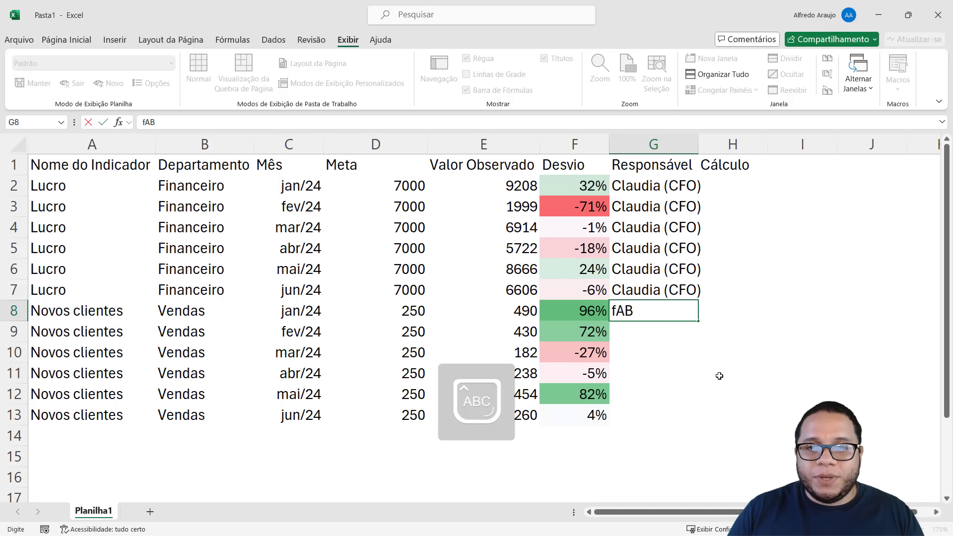
key(BackSpace)
key(BackSpace)
key(BackSpace)
text(Fabricio ()
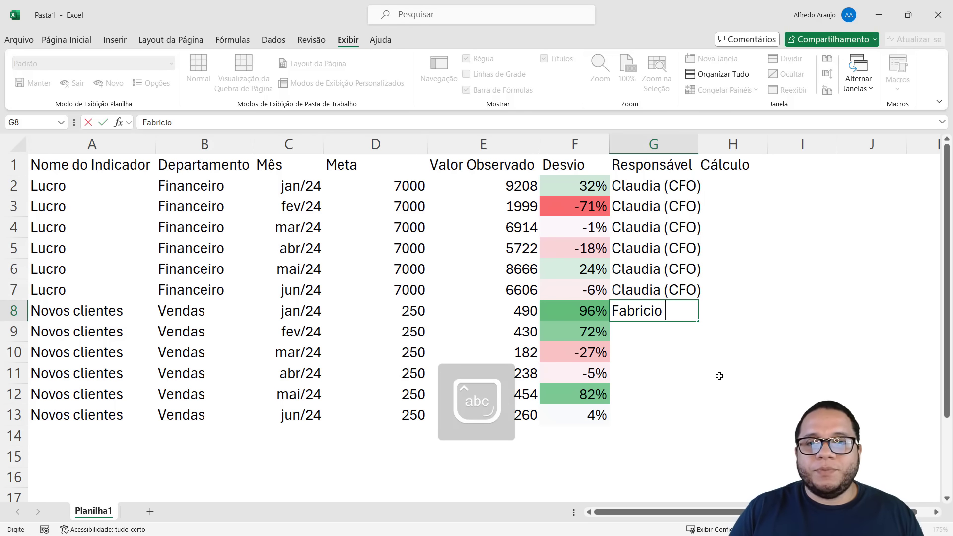
key(Caps_Lock)
text(CMO))
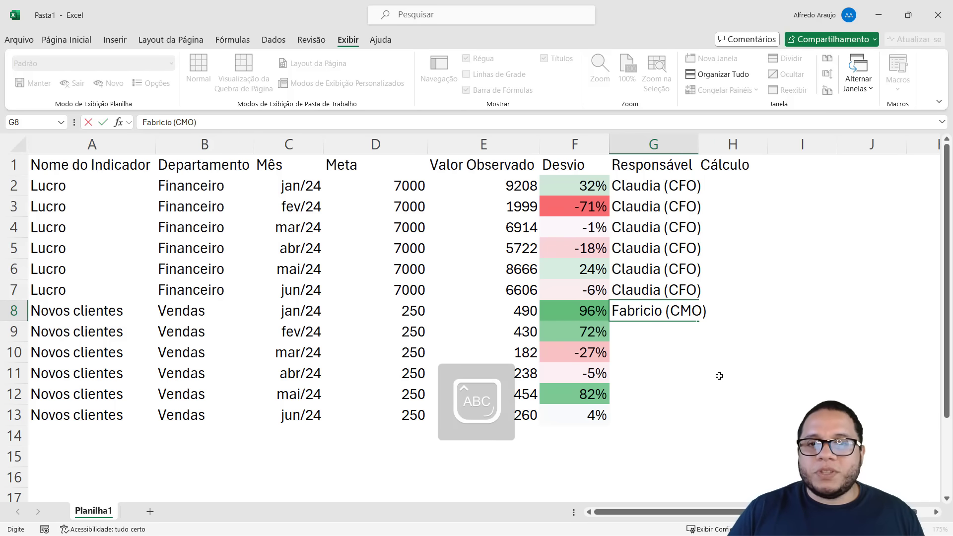
key(Return)
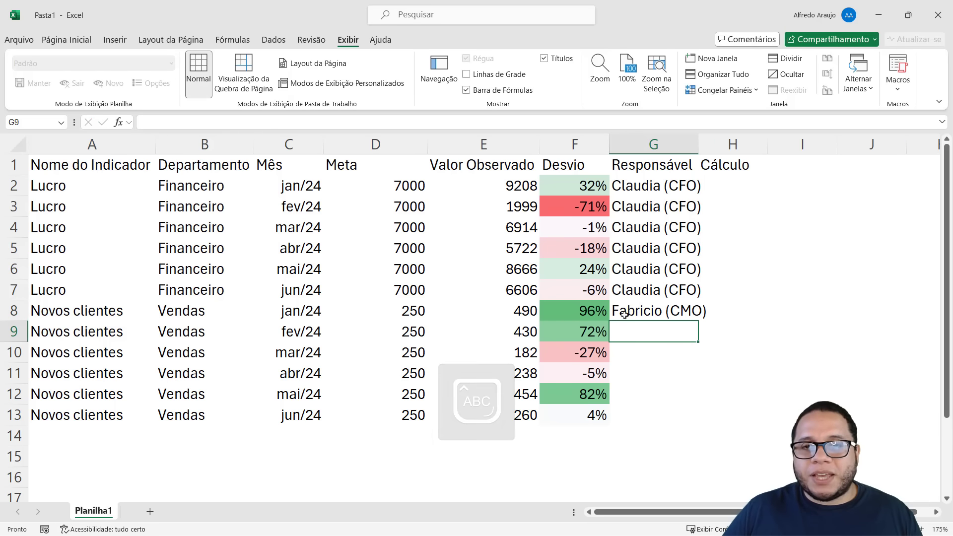
Copy the G8 entry down through G13 and fit column G's width to its contents
click(687, 317)
drag(699, 322, 684, 422)
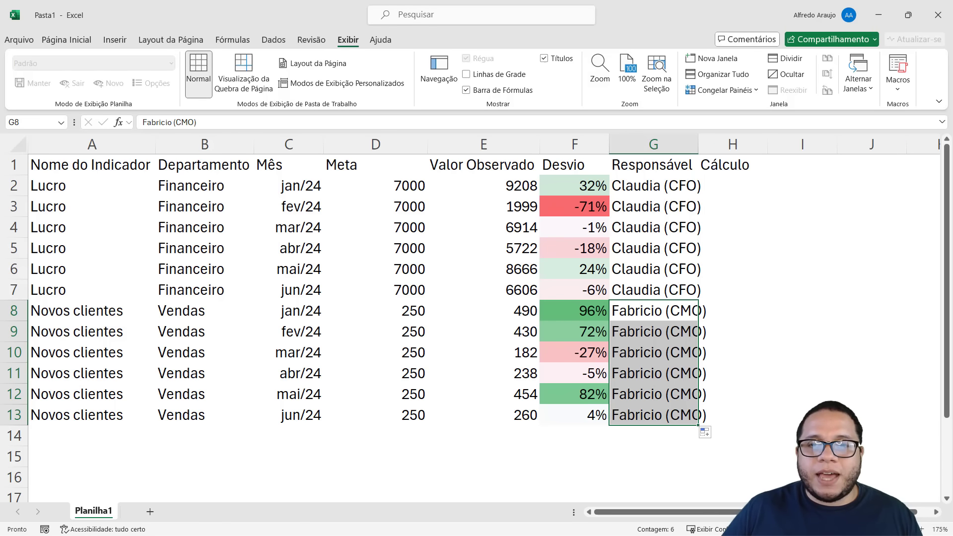
double_click(699, 144)
Write Receitas - Despesas in H2 as the calculation for the Lucro indicator
click(752, 177)
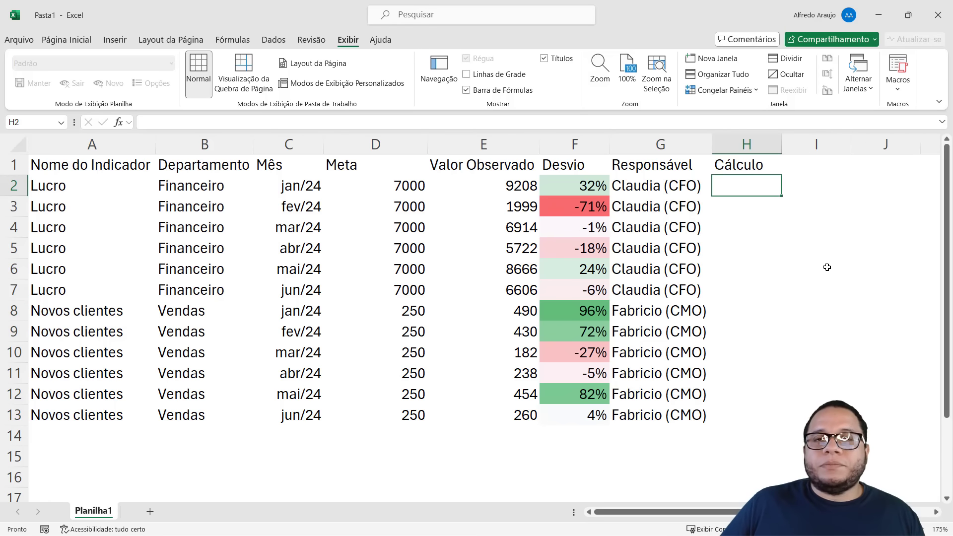
drag(733, 184, 718, 290)
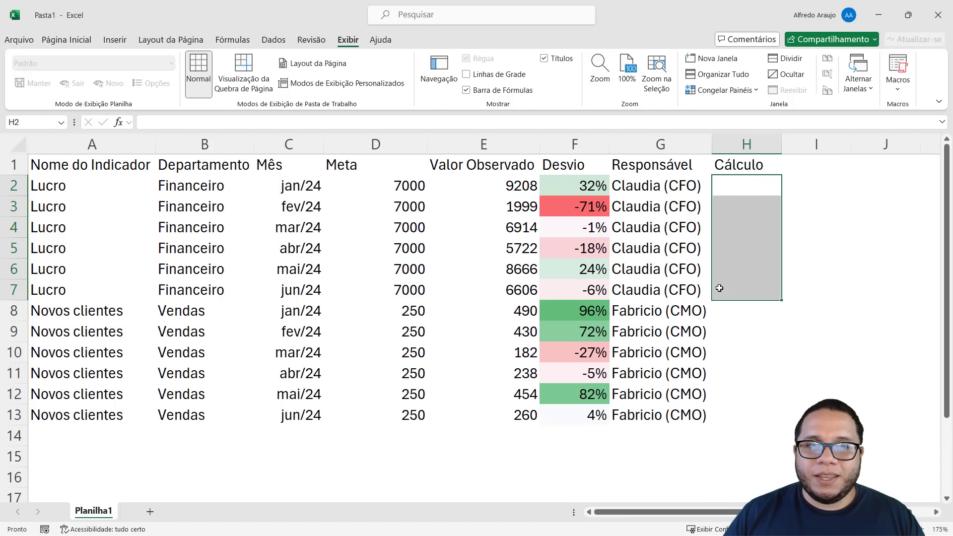
drag(482, 186, 506, 417)
click(754, 185)
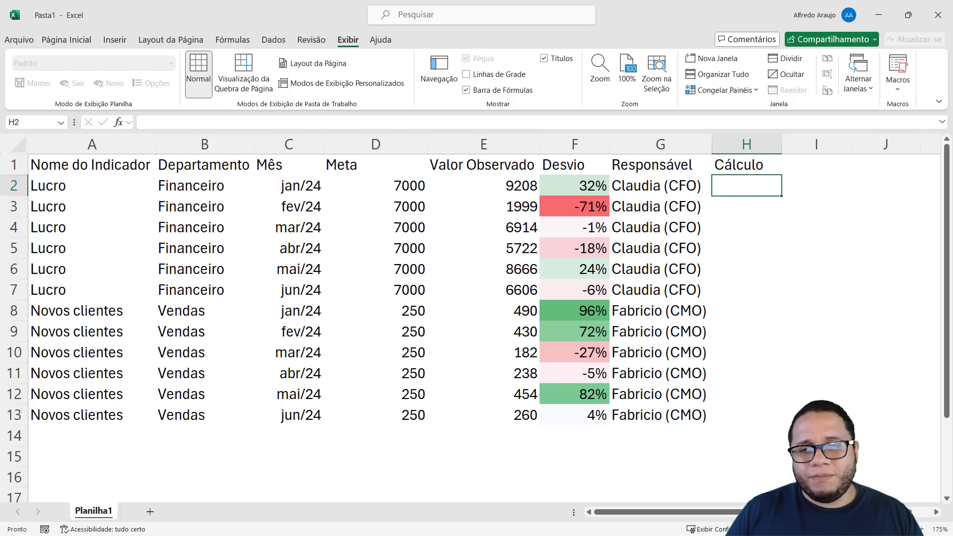
text(r)
key(Caps_Lock)
text(E)
key(BackSpace)
key(BackSpace)
text(R)
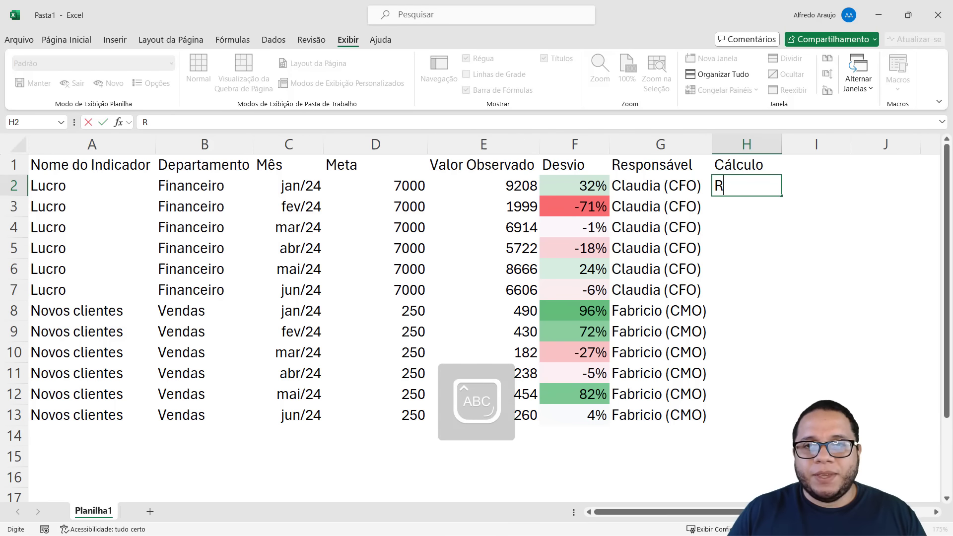
key(Caps_Lock)
text(eceitas - )
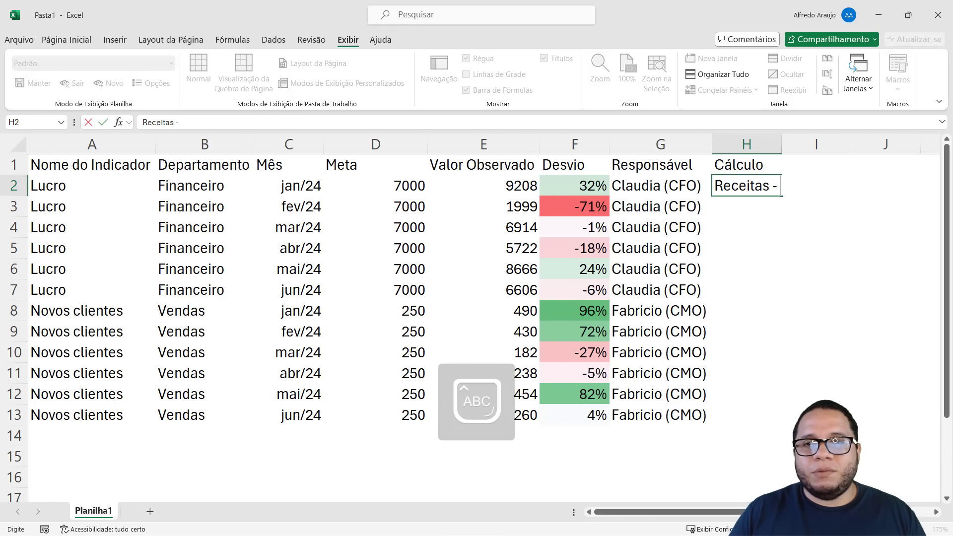
text(Despesas)
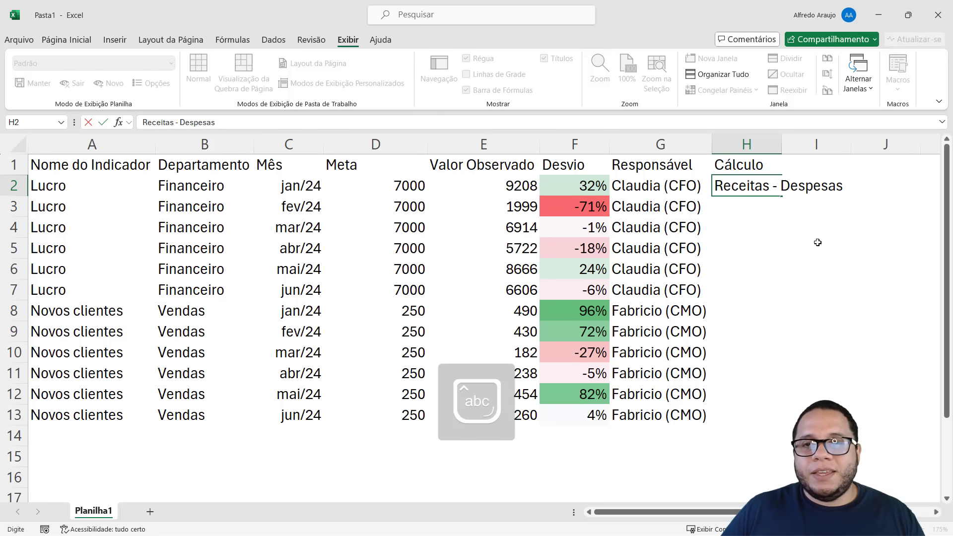
Extend the text in H2 to Receitas (todas da empresa) - Despesas (todas da empresa)
click(773, 189)
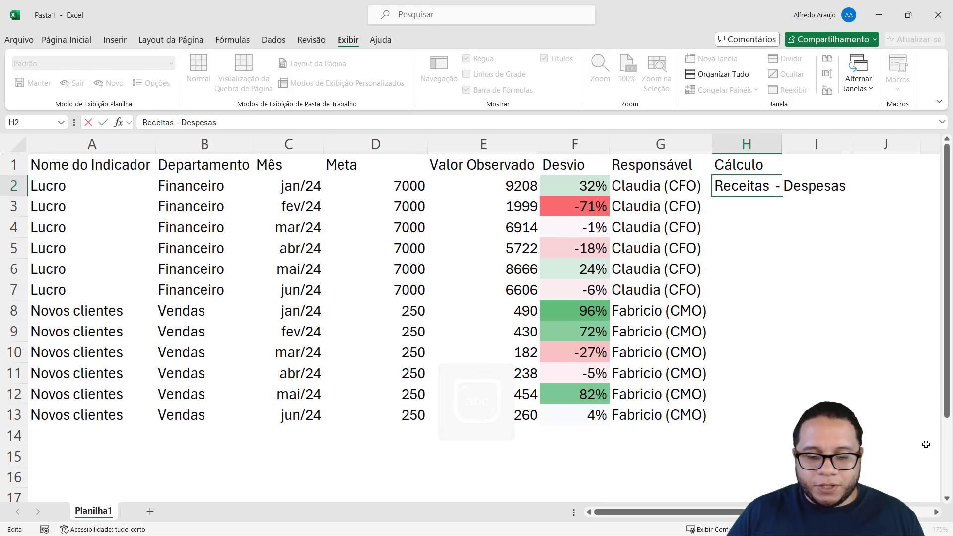
text((todas da em)
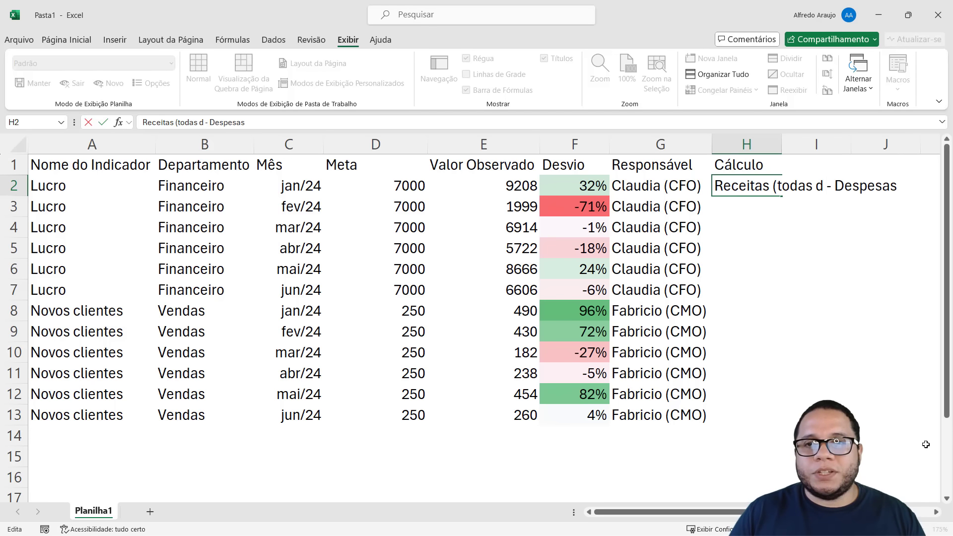
text(presa))
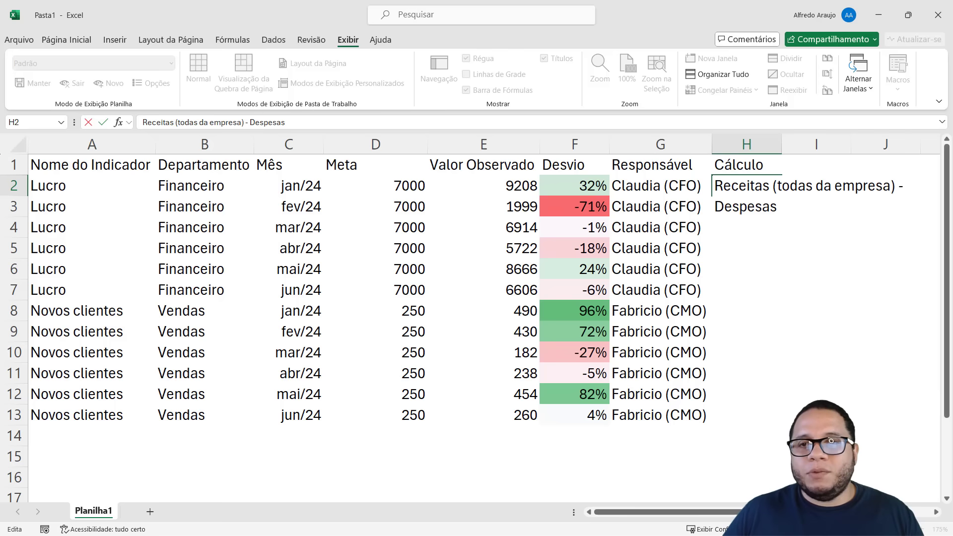
text( (todas da empresa)
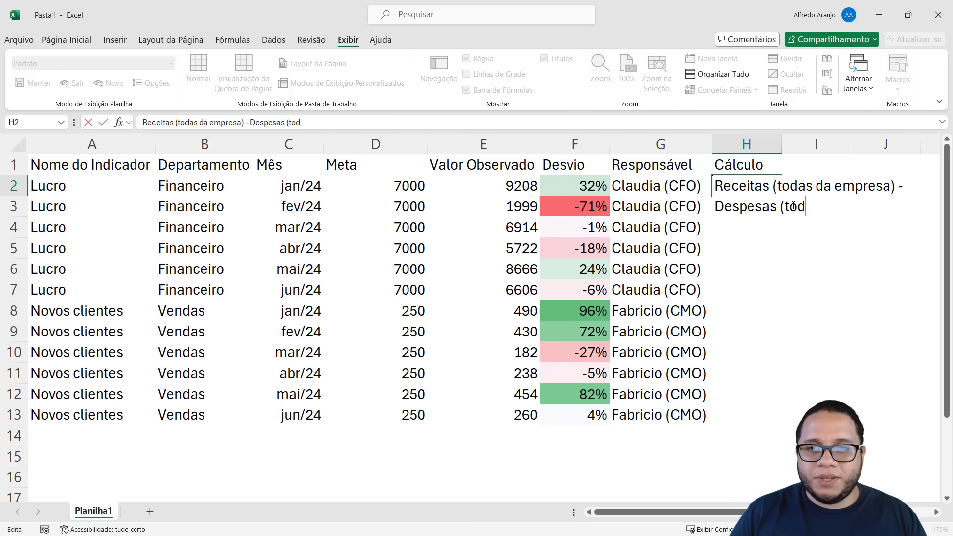
text())
key(Return)
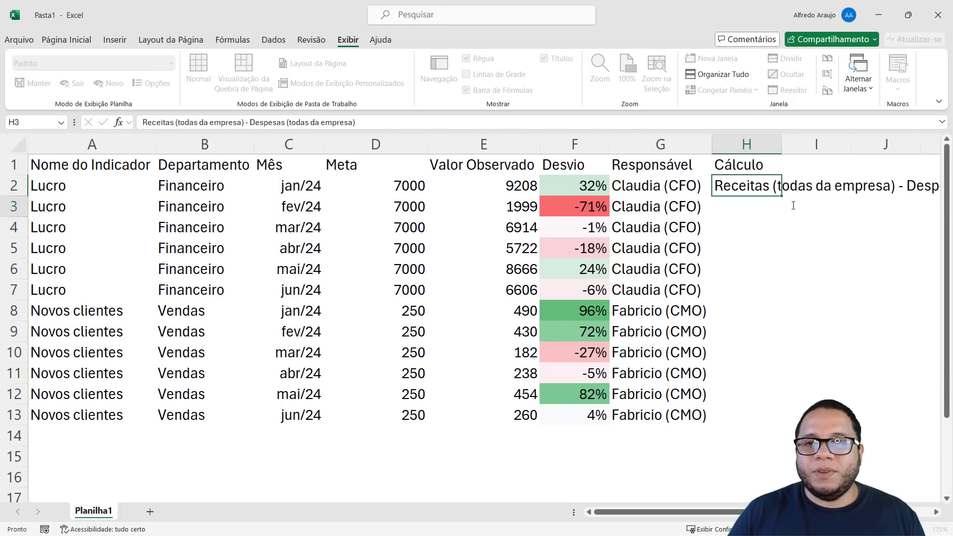
Fit column H's width to the full calculation text
scroll(814, 392, down, 1)
scroll(814, 391, down, 1)
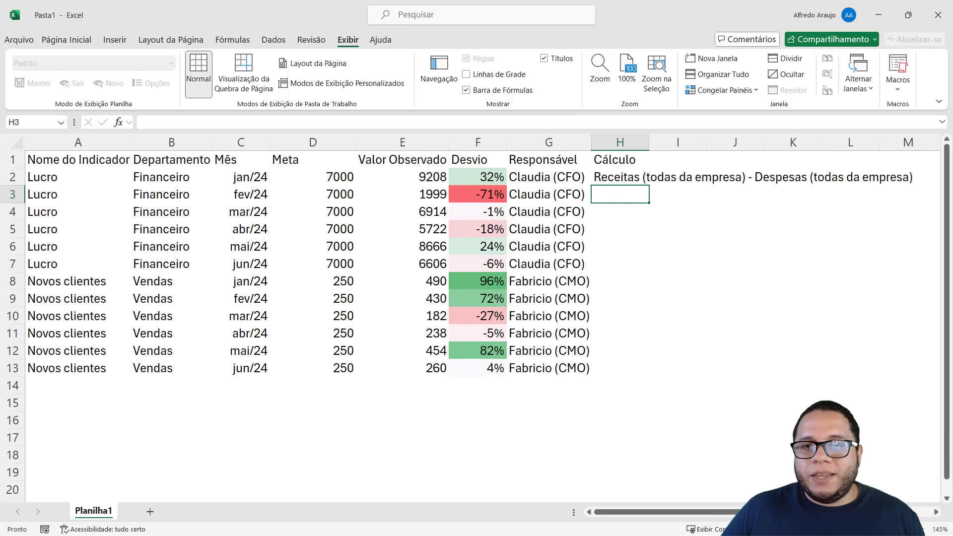
click(628, 178)
double_click(649, 142)
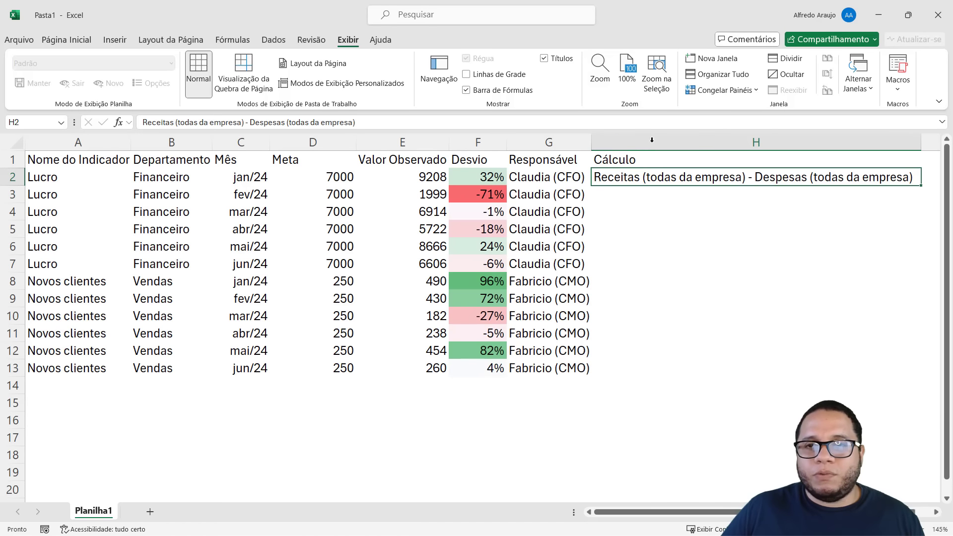
Copy the calculation text from H2 down through H7 for all Lucro rows
drag(650, 167, 658, 372)
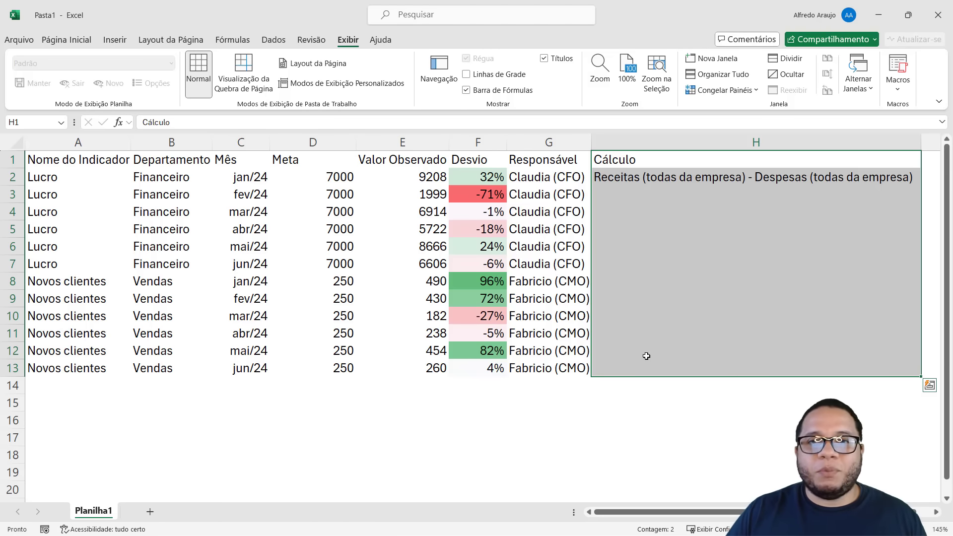
click(703, 179)
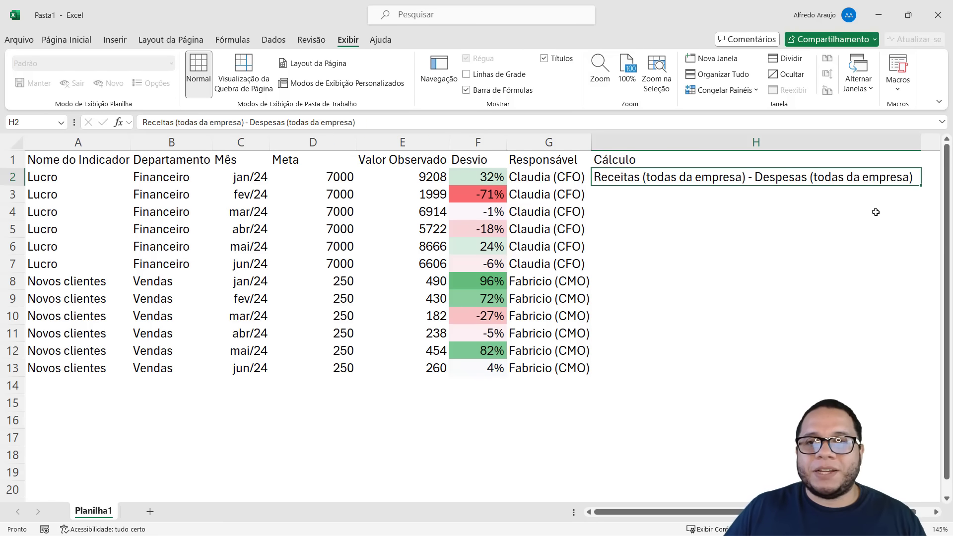
drag(921, 184, 894, 265)
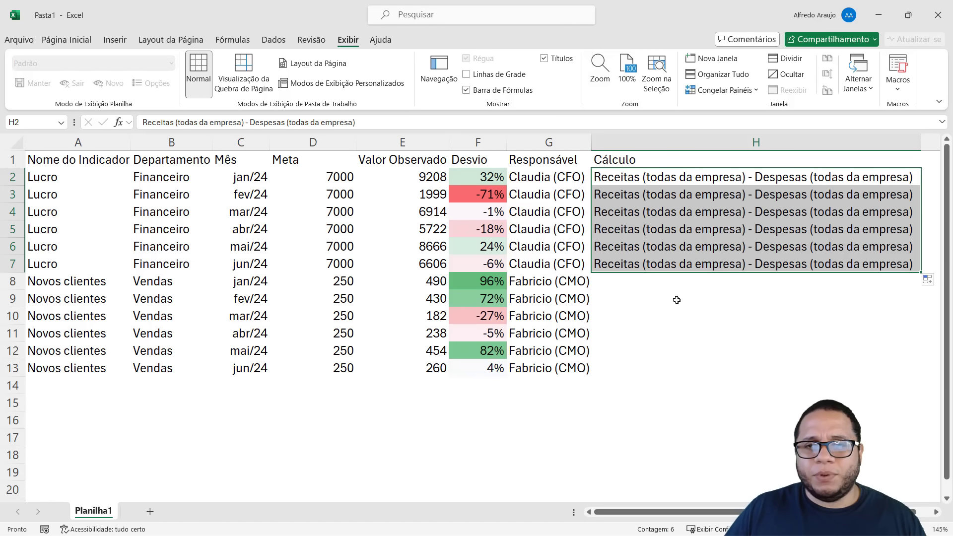
click(604, 281)
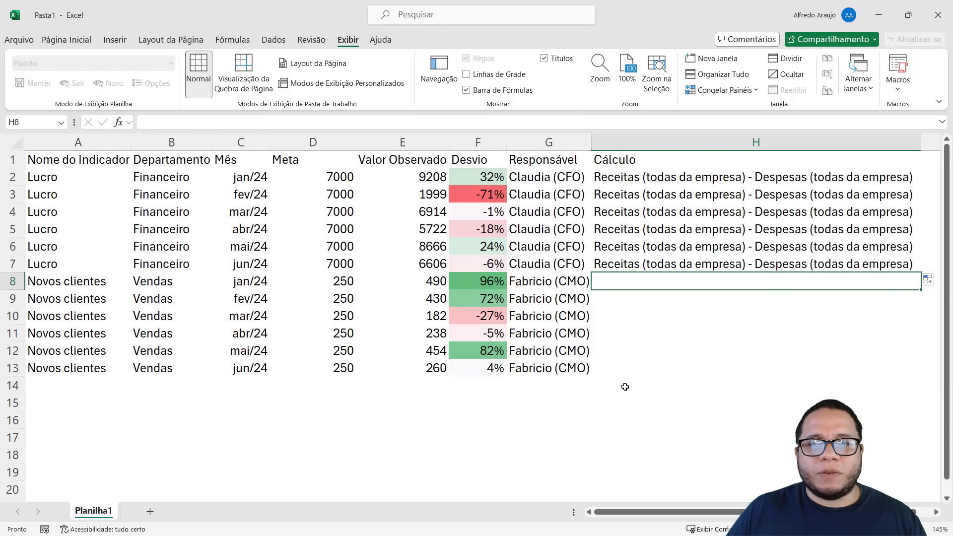
Write Novos clientes de todas as lojas no mês in H8 as the calculation for the Novos clientes indicator
key(Caps_Lock)
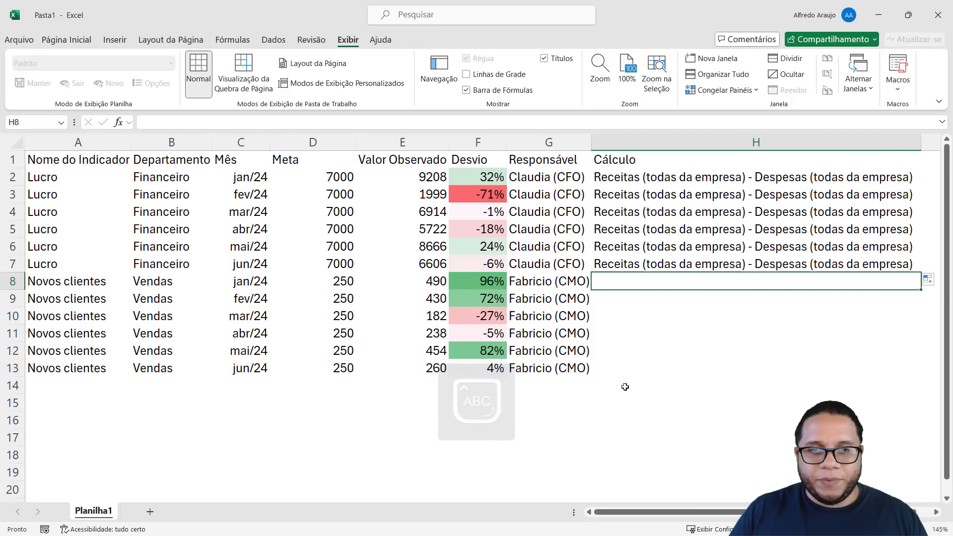
key(Caps_Lock)
text(Novos clientes de todas asloj)
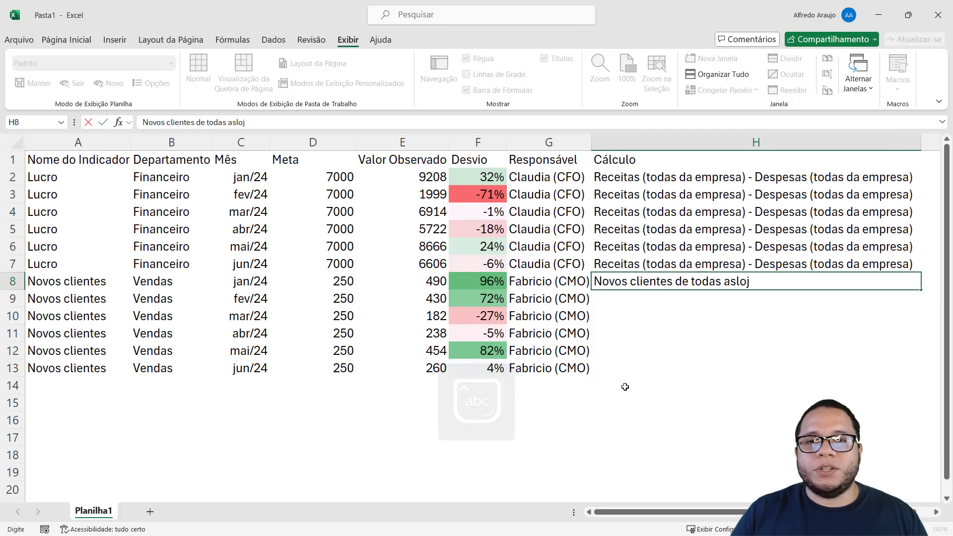
key(BackSpace)
text(lojas no mês)
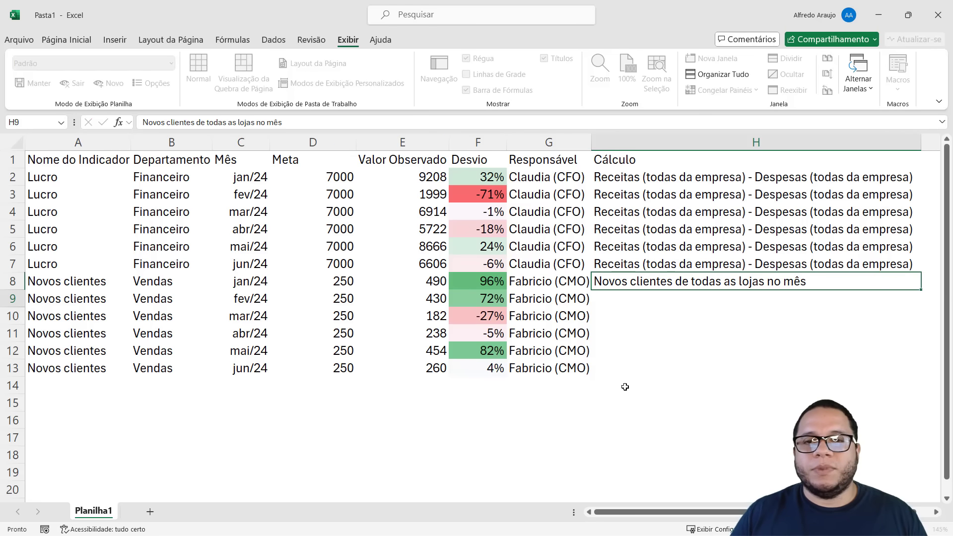
key(Return)
Copy the calculation text from H8 down through H13 for all Novos clientes rows
click(858, 284)
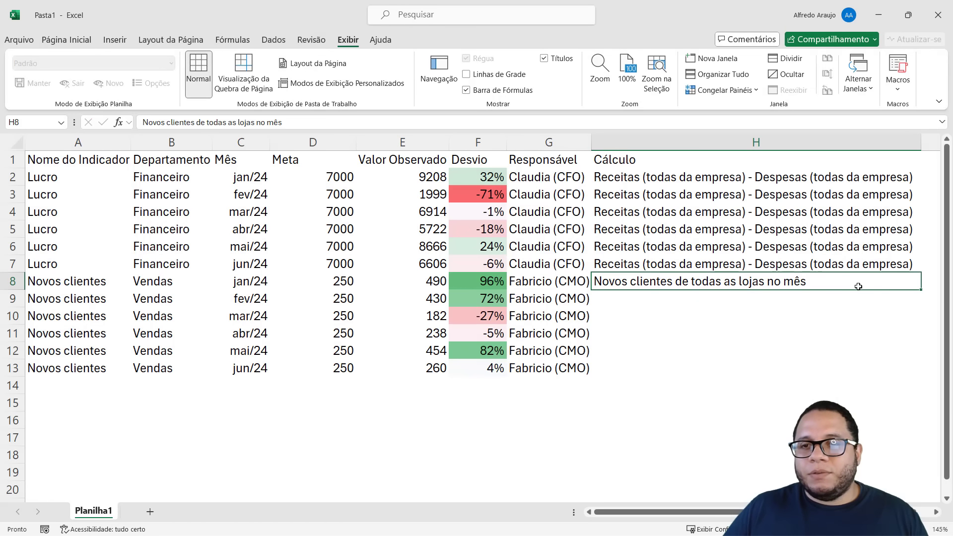
drag(921, 290, 904, 372)
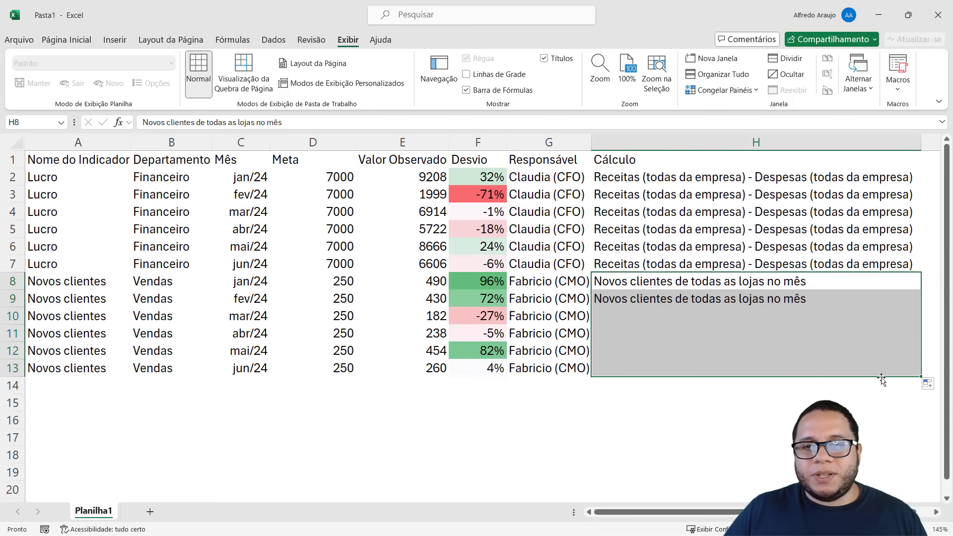
click(699, 348)
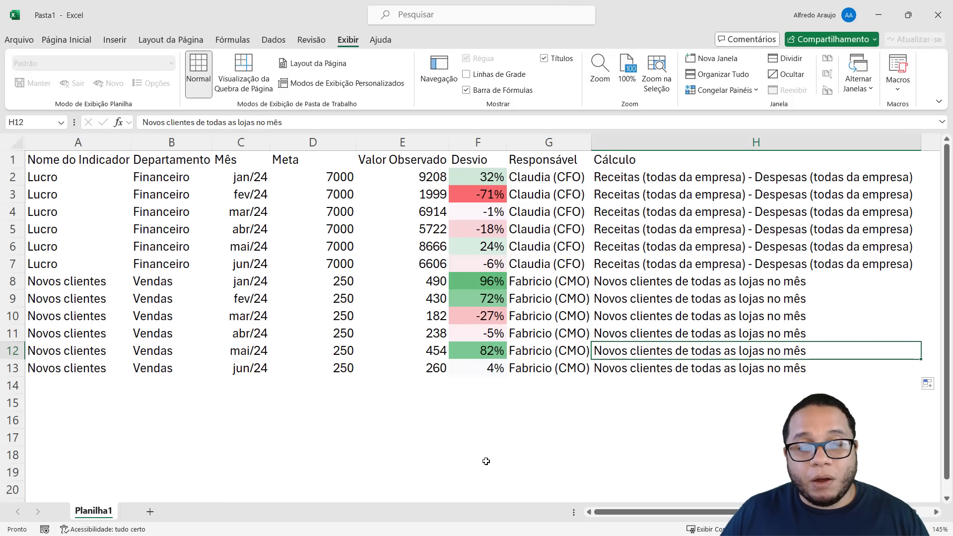
drag(330, 180, 318, 370)
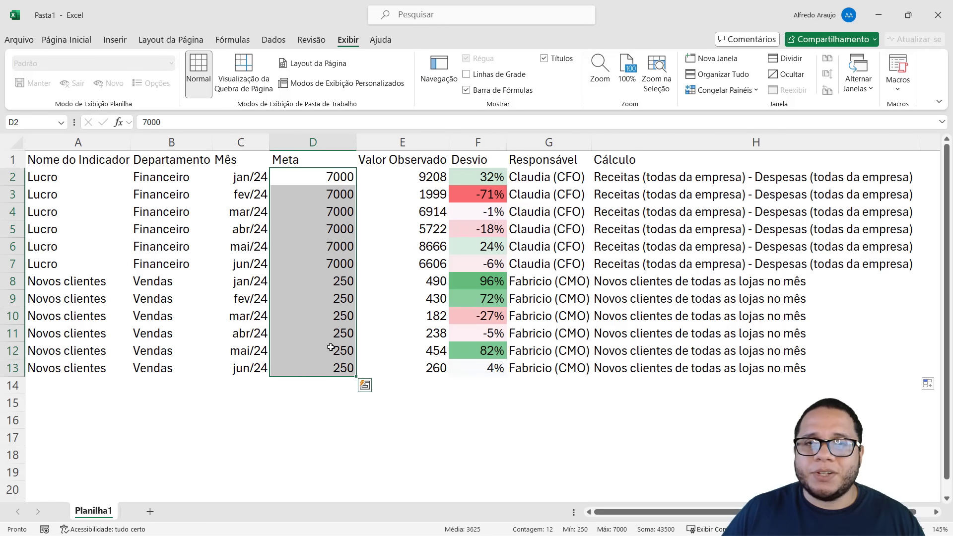
drag(766, 282, 762, 369)
click(739, 416)
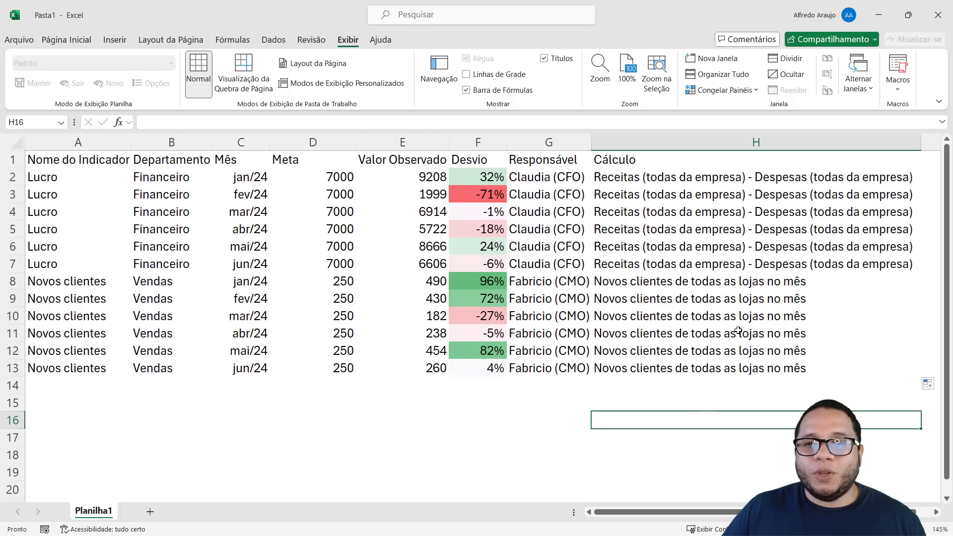
Add the header Bases de Dados in I1 and widen column I to fit long source names
ctrl+scroll(740, 330, down, 2)
click(755, 161)
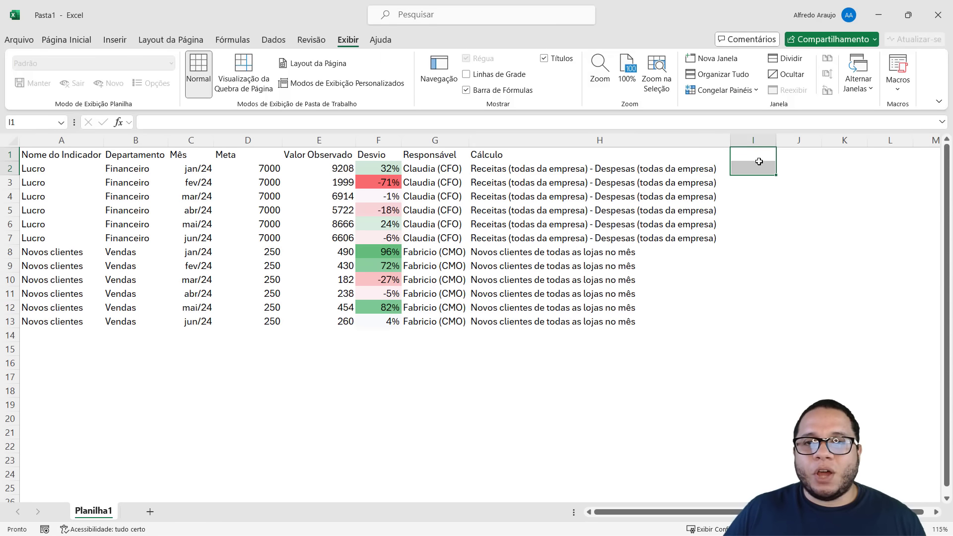
click(753, 141)
click(755, 151)
text(D)
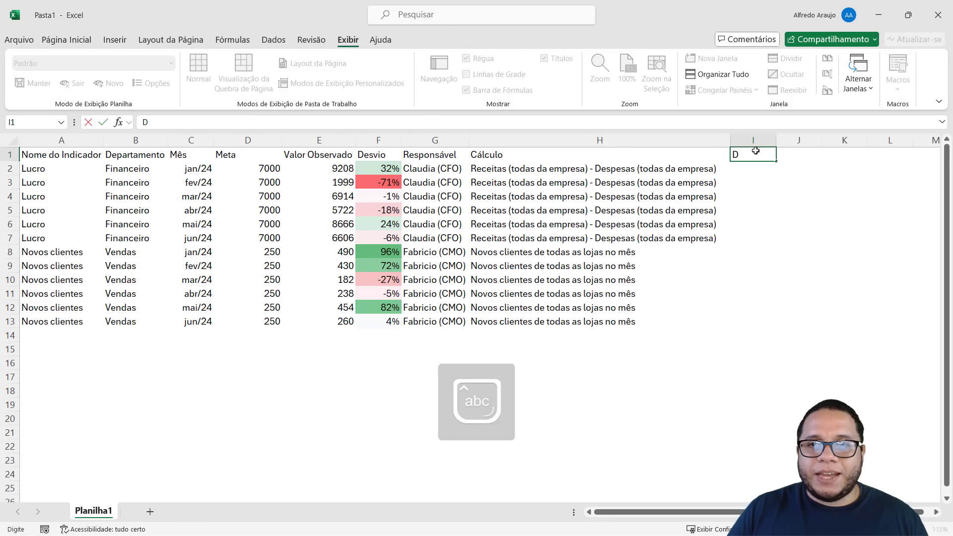
key(BackSpace)
text(Baa)
key(BackSpace)
key(BackSpace)
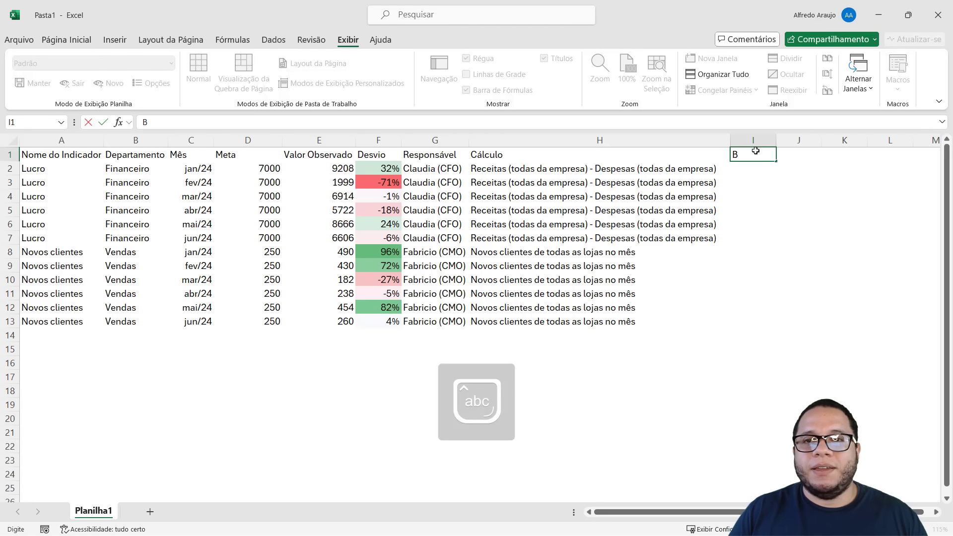
text(ases de Dados)
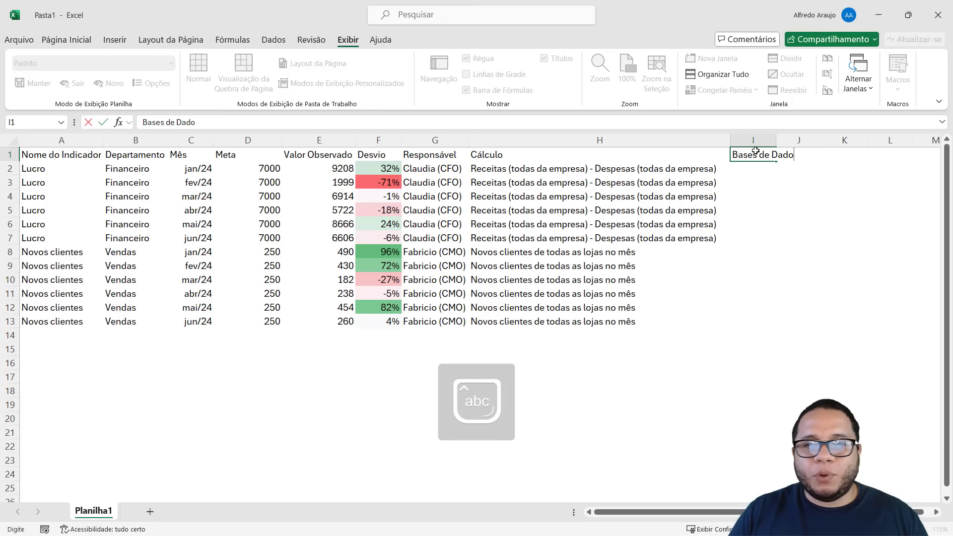
key(Return)
drag(777, 141, 917, 140)
drag(758, 168, 761, 316)
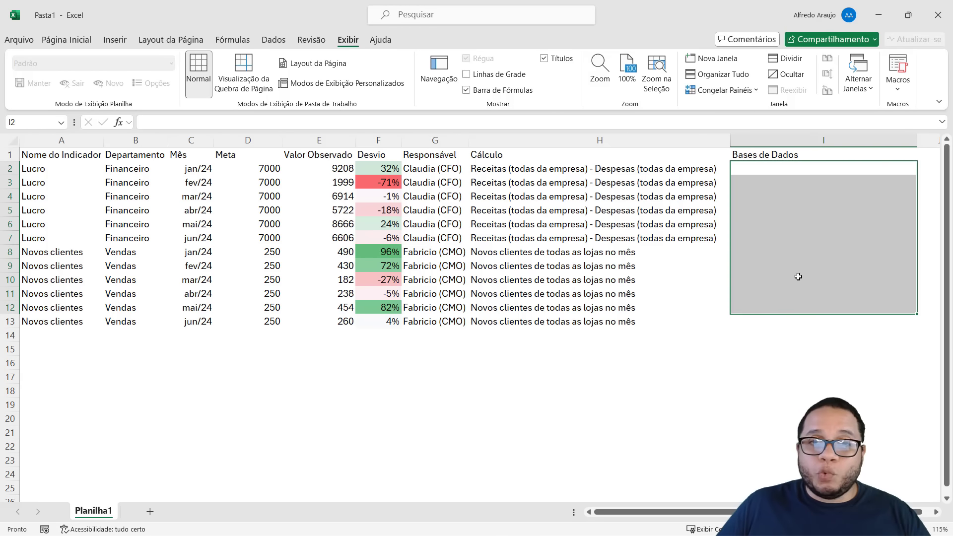
drag(271, 172, 270, 309)
click(784, 165)
Write Clientes lojas NE, Clientes lojas Sul in I8 as the data sources for the Novos clientes indicator
click(762, 252)
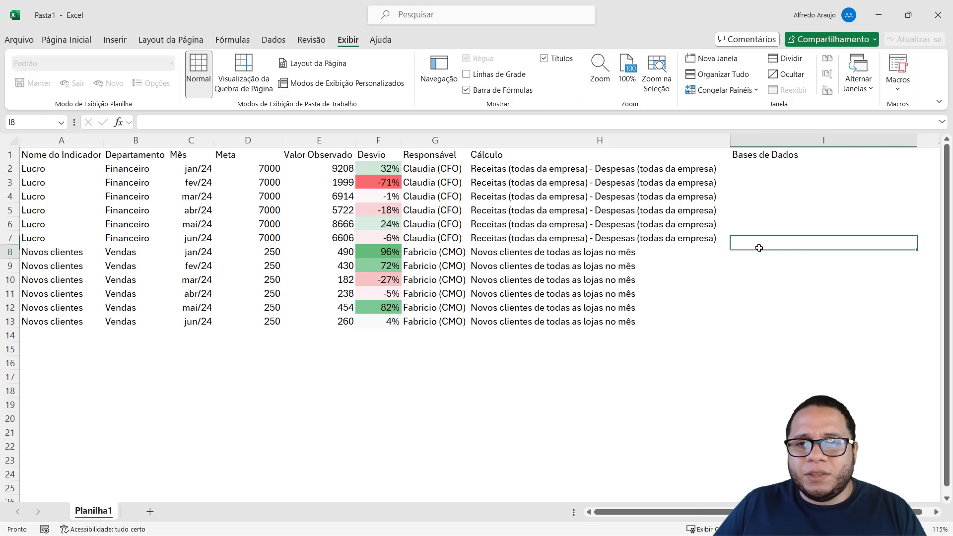
key(Caps_Lock)
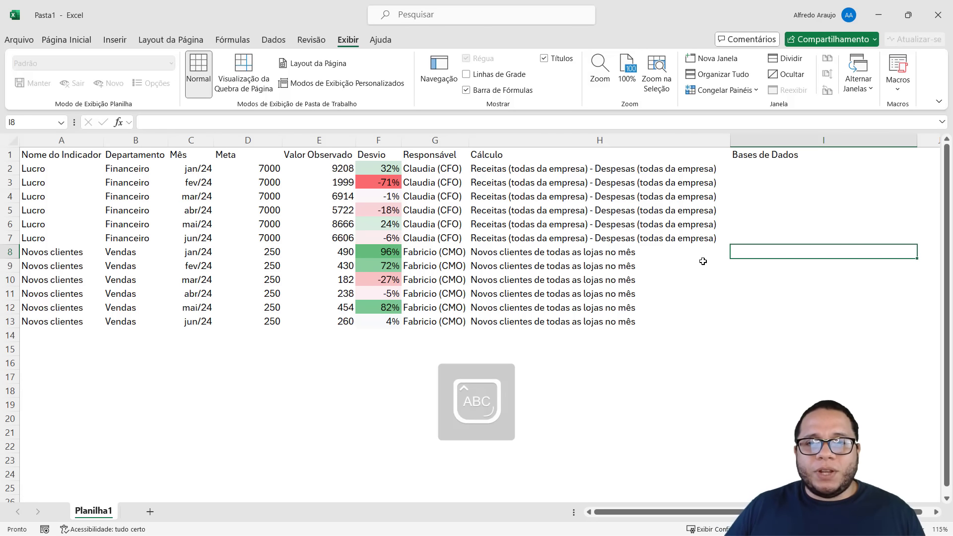
key(Caps_Lock)
text(Client)
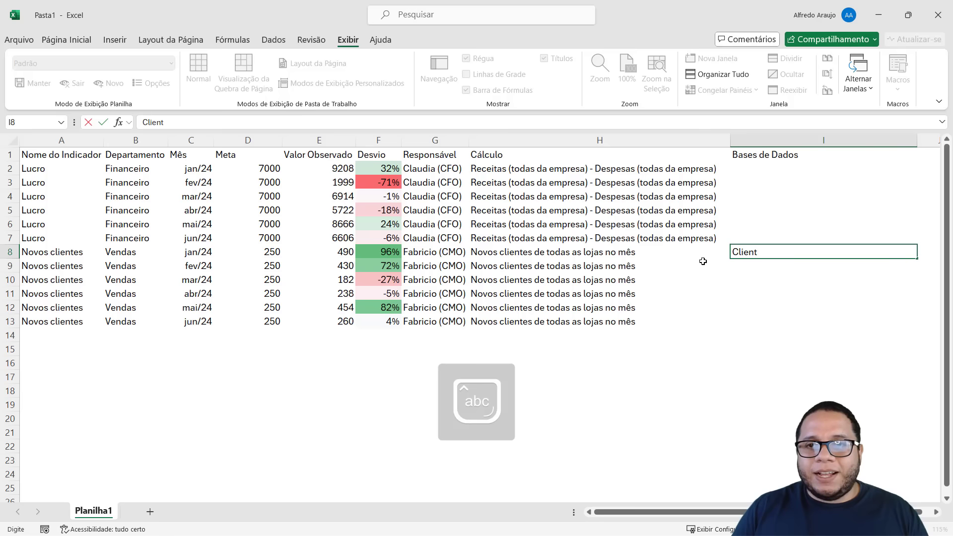
text(es oja)
key(BackSpace)
key(BackSpace)
key(BackSpace)
text(loja)
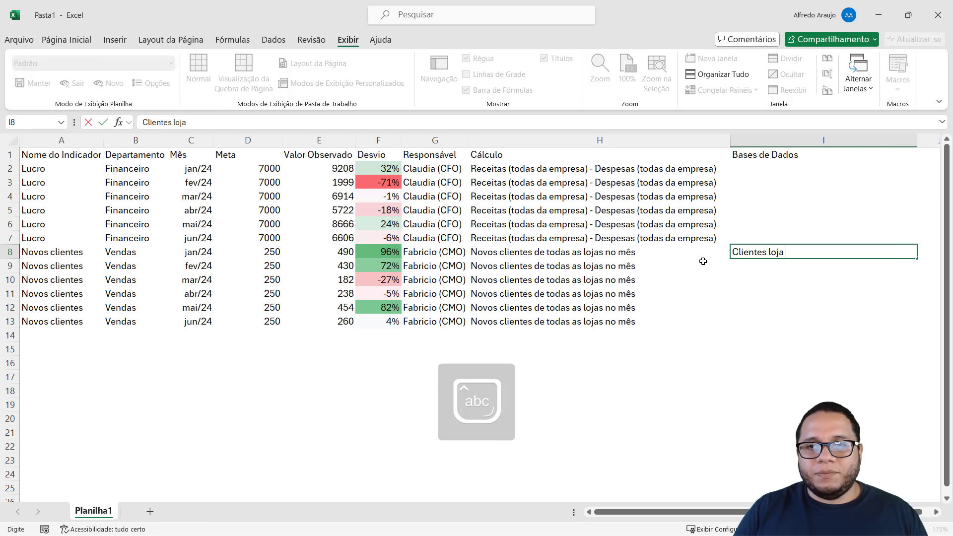
key(Caps_Lock)
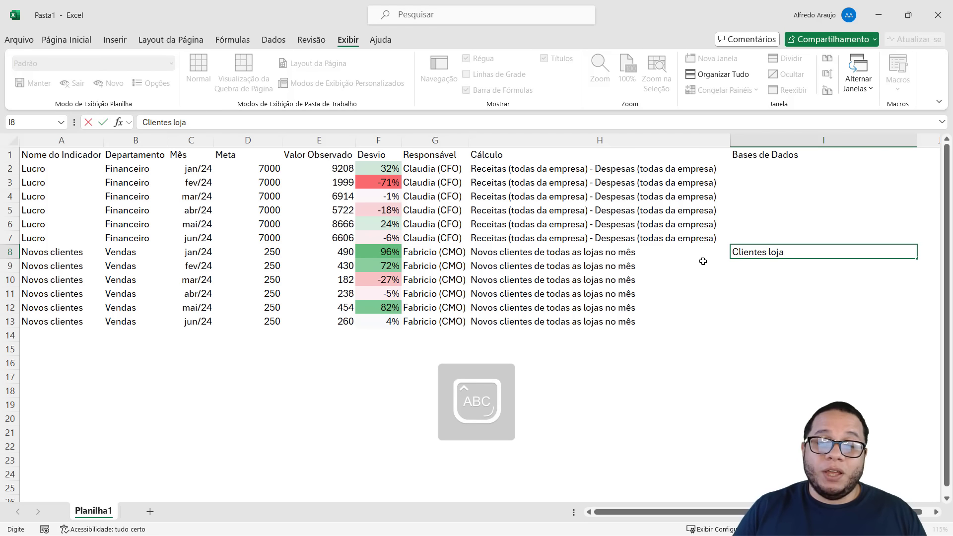
text(ja )
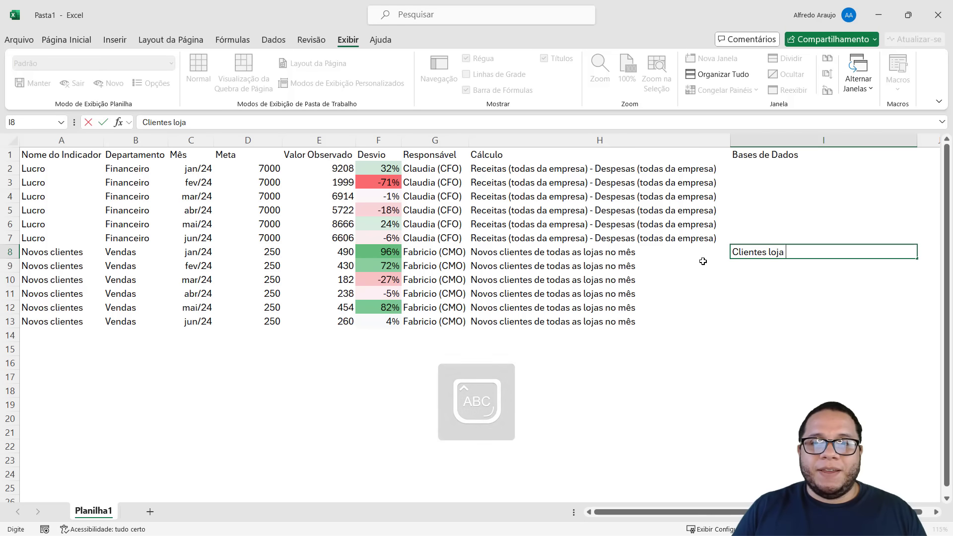
text(NE, C)
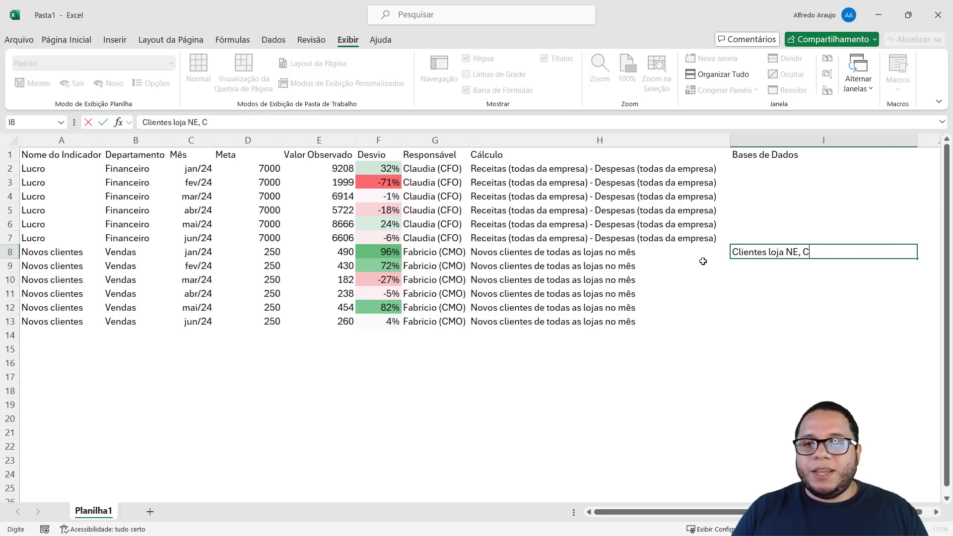
key(Caps_Lock)
text(lientes lo)
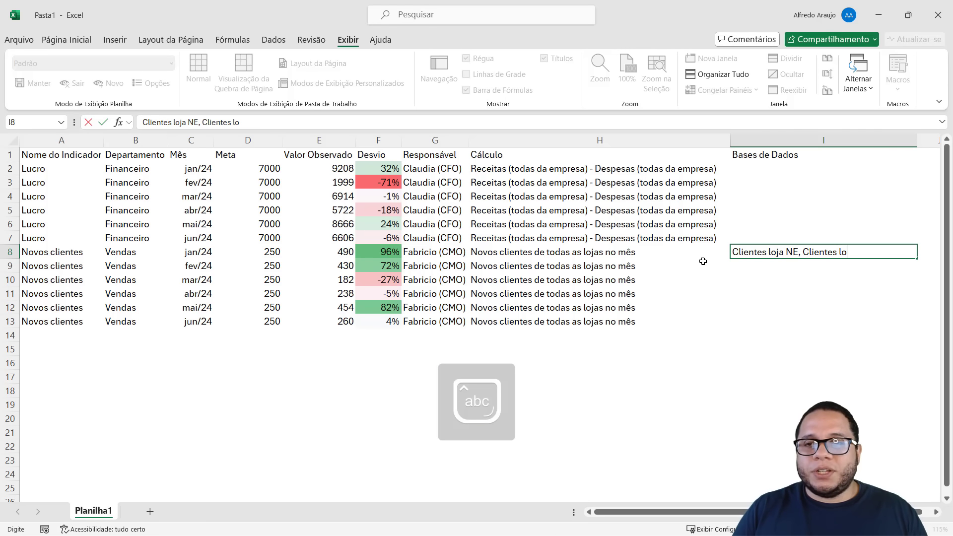
text(jas Sul)
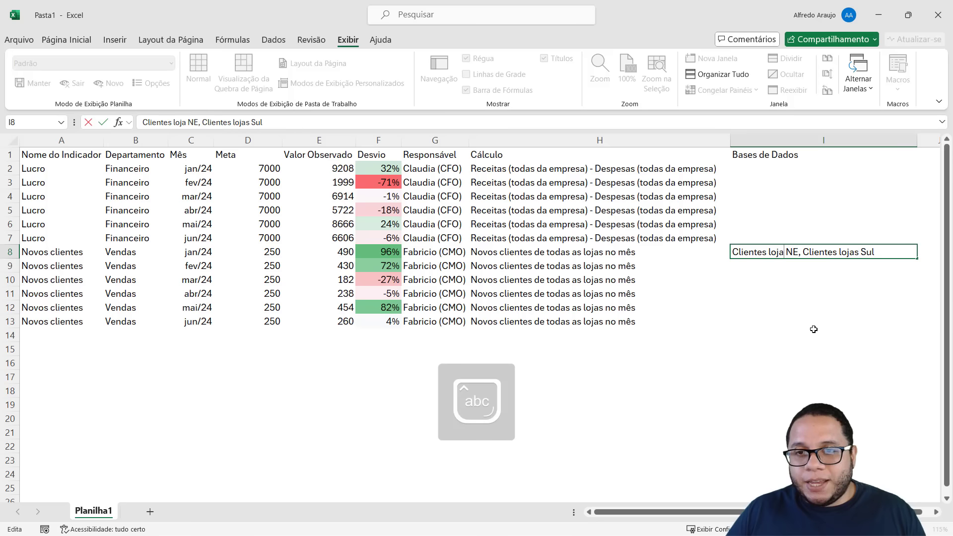
text(s)
key(Return)
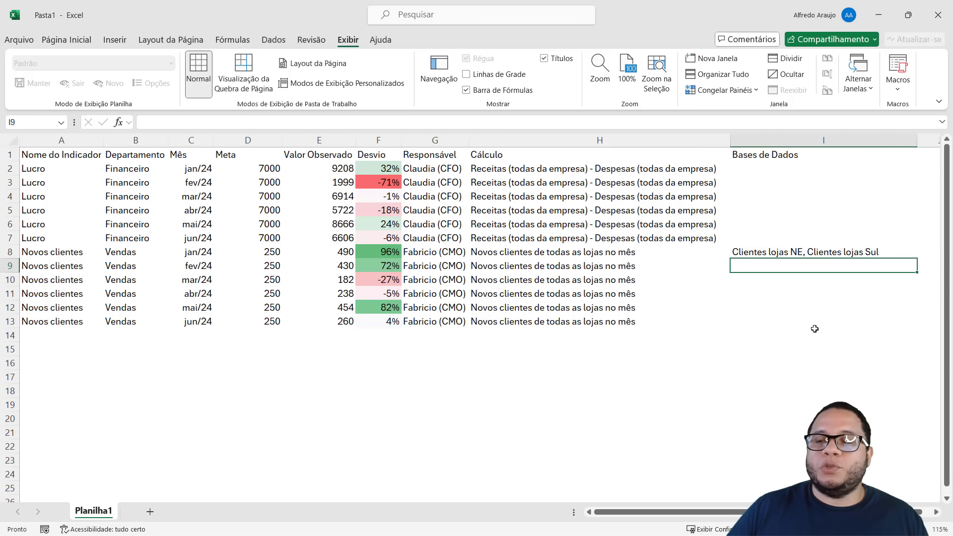
Copy the data source text from I8 down through I13 for the remaining Novos clientes rows
click(879, 250)
drag(920, 260, 913, 323)
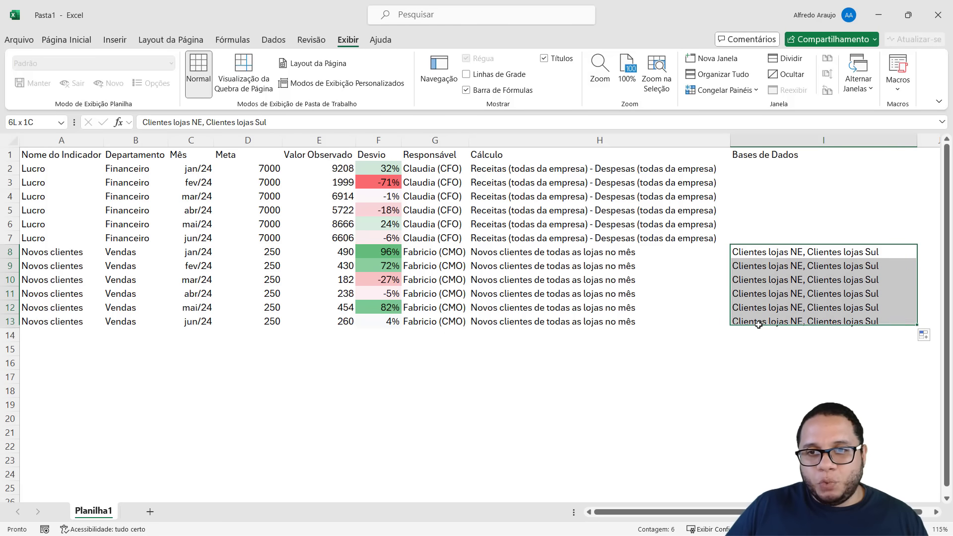
drag(760, 253, 755, 324)
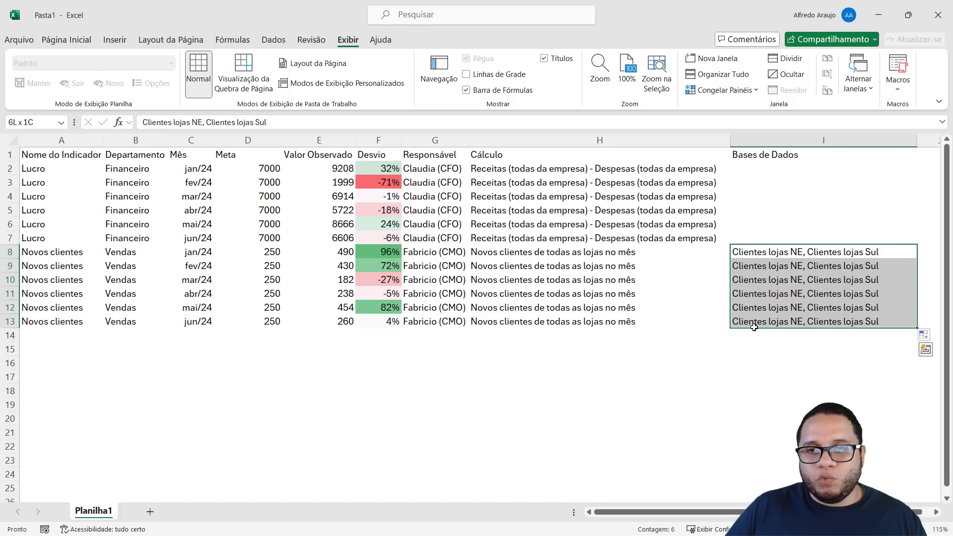
drag(778, 250, 777, 322)
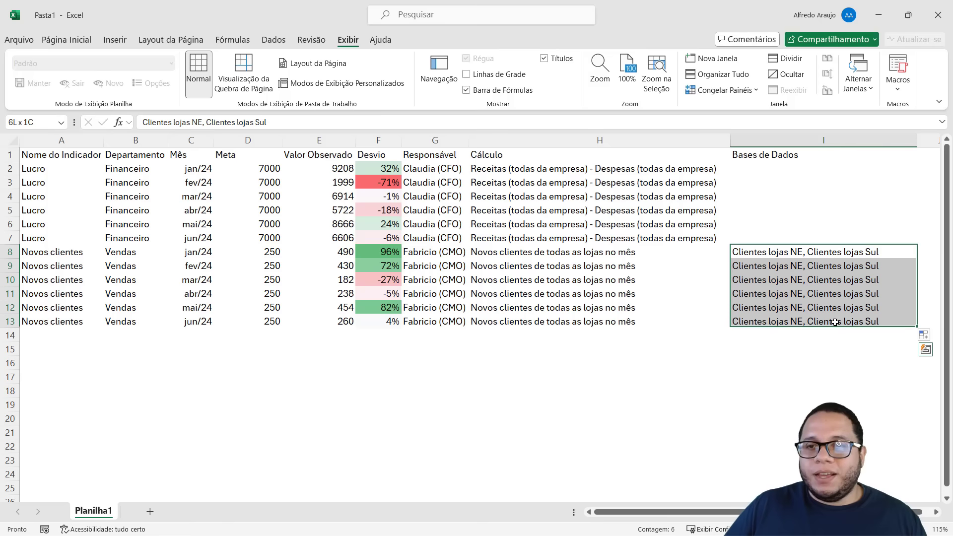
Write Fluxo de caixa.xlsx in I2 as the data source for the Lucro indicator
click(750, 168)
key(Caps_Lock)
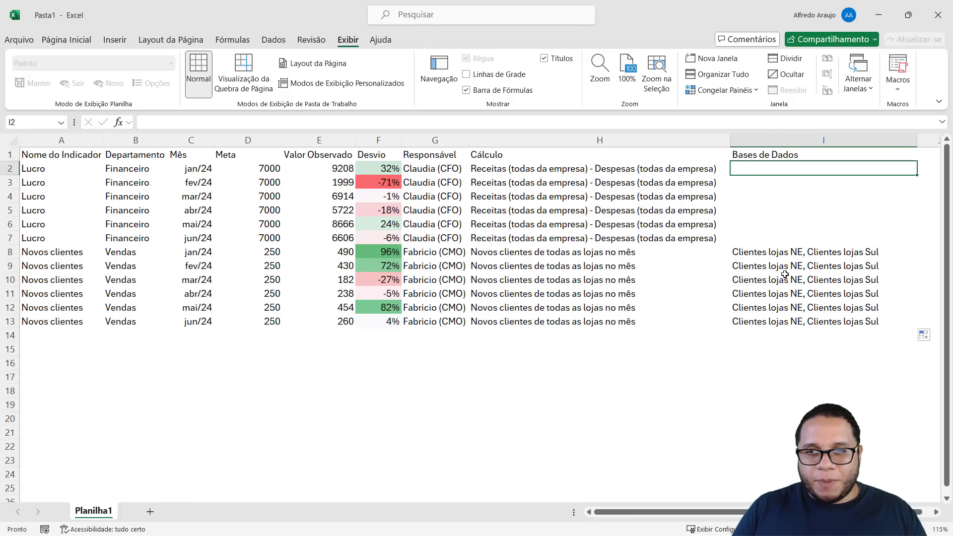
text(F)
key(Caps_Lock)
text(luxo de )
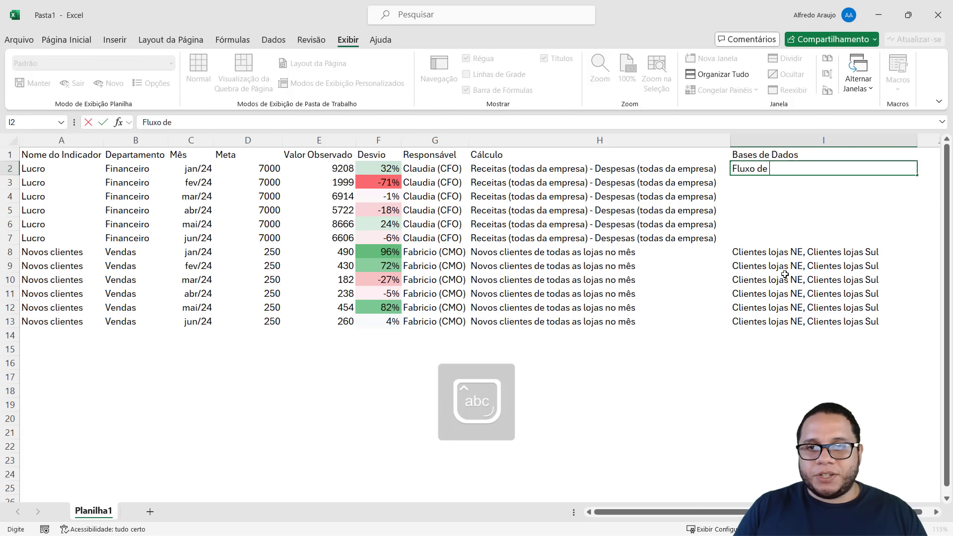
text(caixa.xlsm)
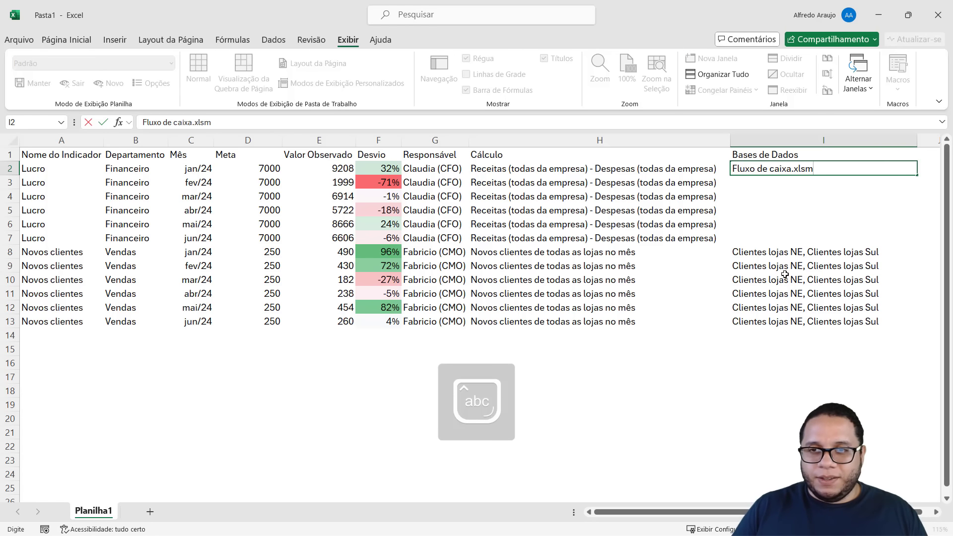
key(BackSpace)
text(x)
key(Return)
Copy the data source file name from I2 down through I7 for all Lucro rows
click(832, 167)
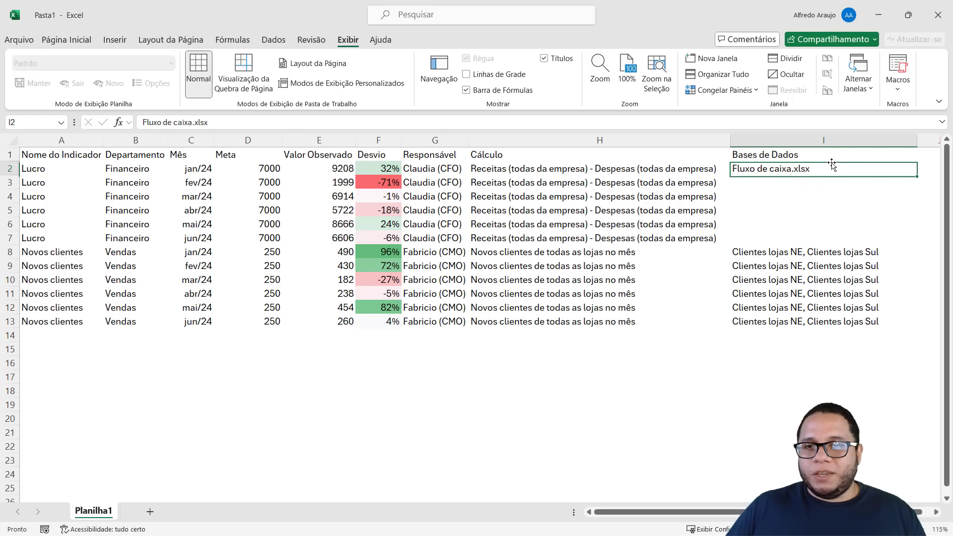
drag(917, 176, 919, 243)
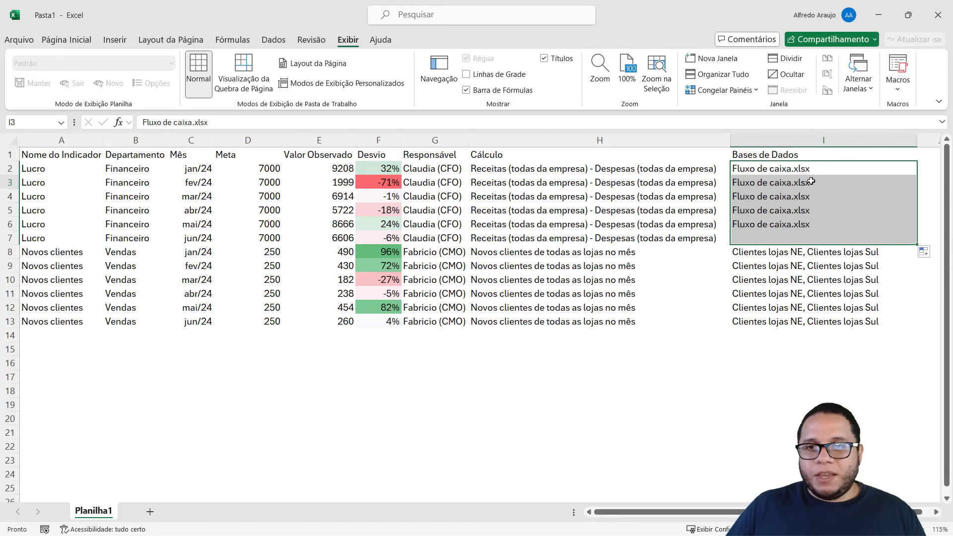
click(811, 181)
drag(812, 171, 810, 234)
click(811, 234)
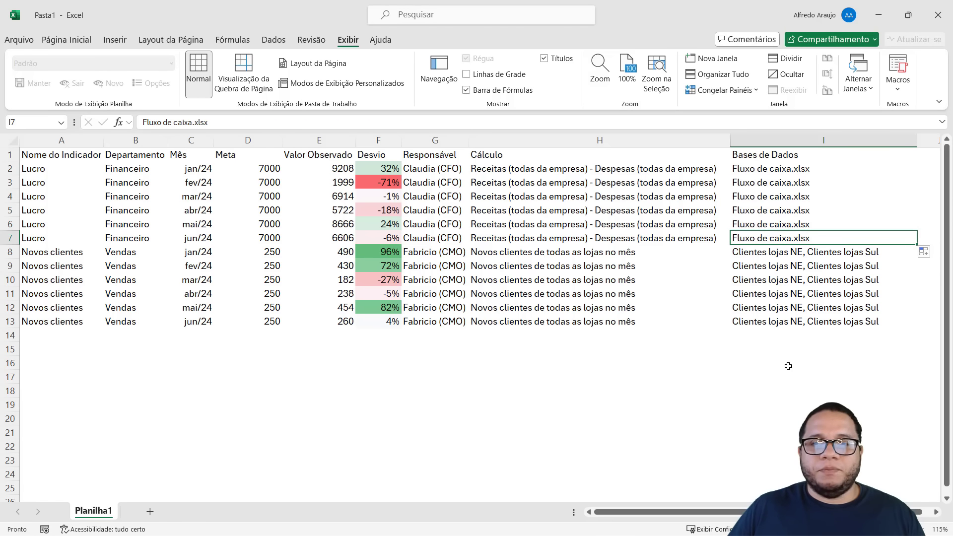
click(788, 367)
Convert the range A1:I13 into a formatted table that uses the first row as headers
click(69, 151)
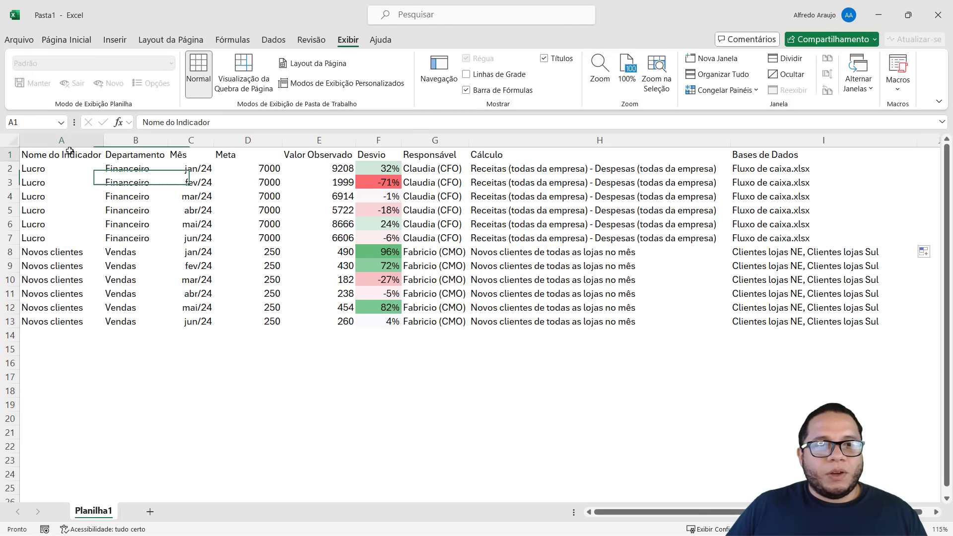
drag(69, 152, 777, 322)
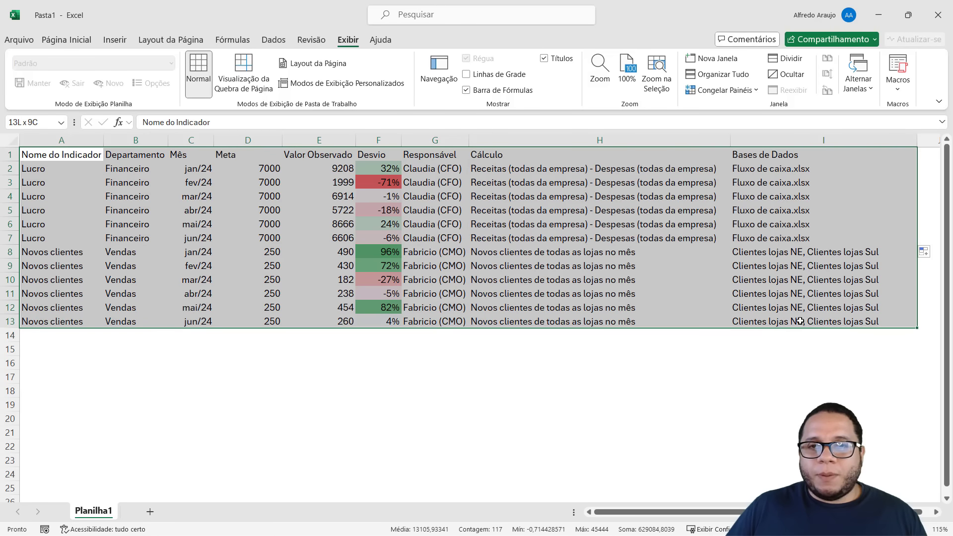
click(114, 41)
click(130, 69)
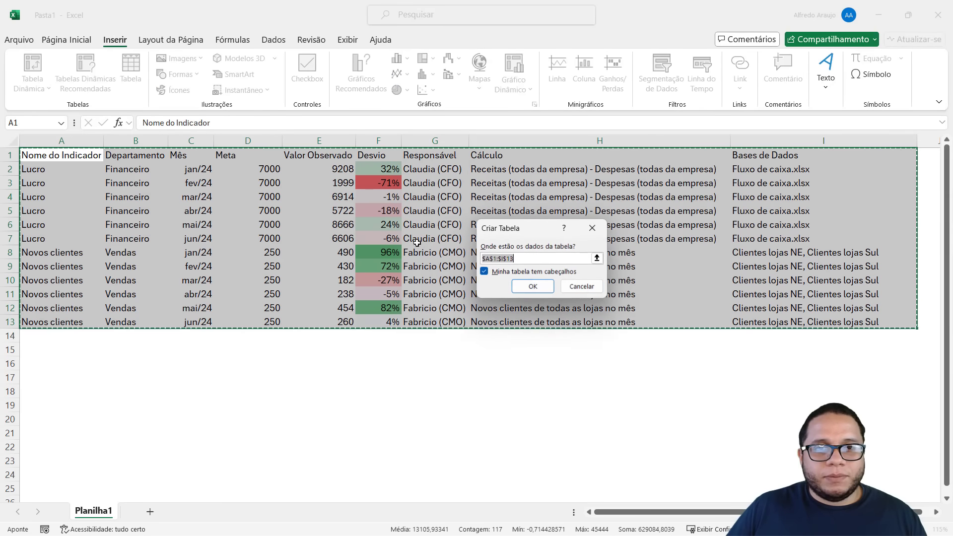
click(533, 287)
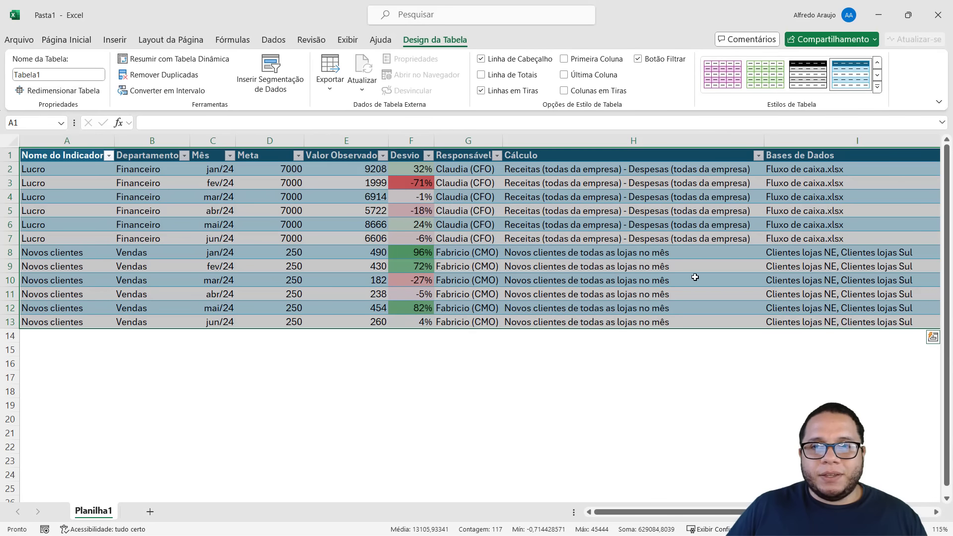
key(ctrl)
scroll(616, 329, down, 1)
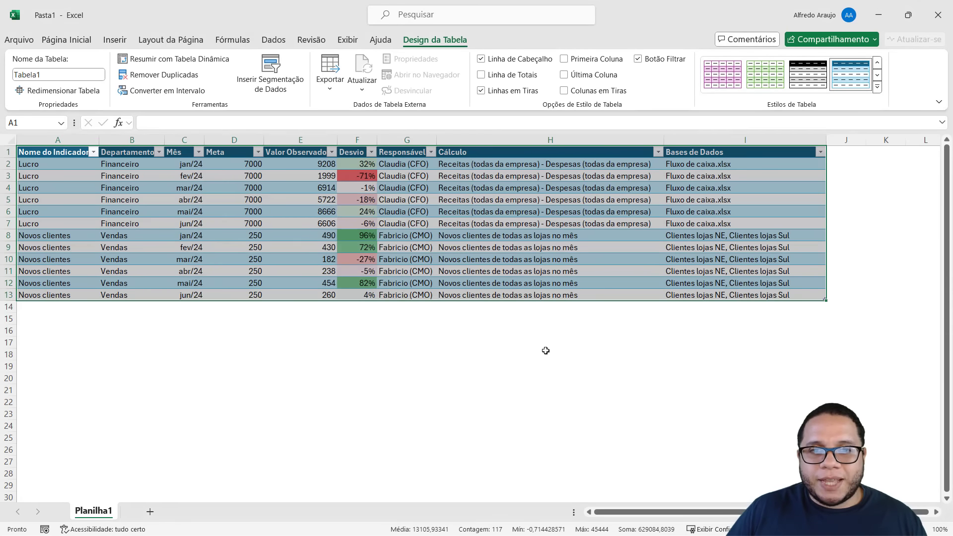
click(545, 352)
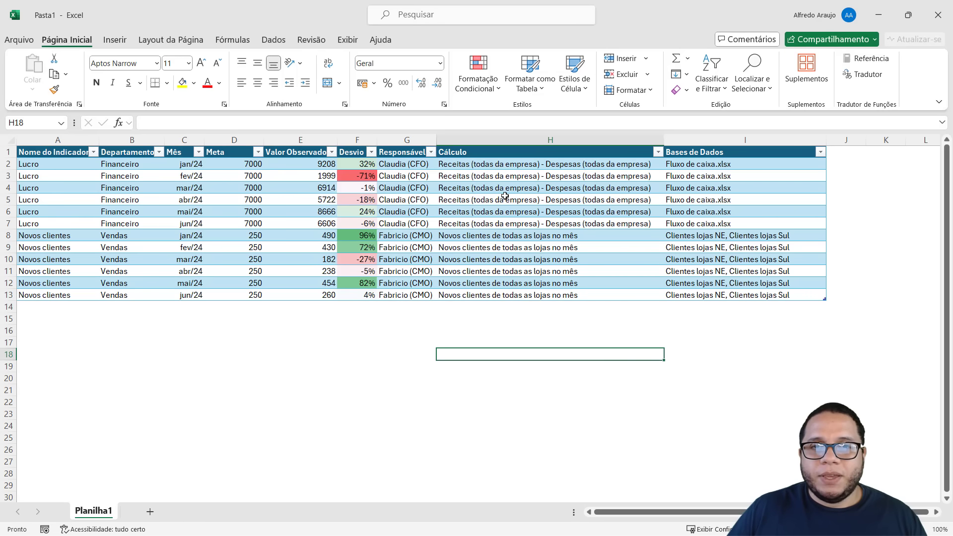
Review the table's Cálculo, Bases de Dados and Responsável columns, the indicator columns A to F, and the Desvio values
drag(501, 166, 500, 294)
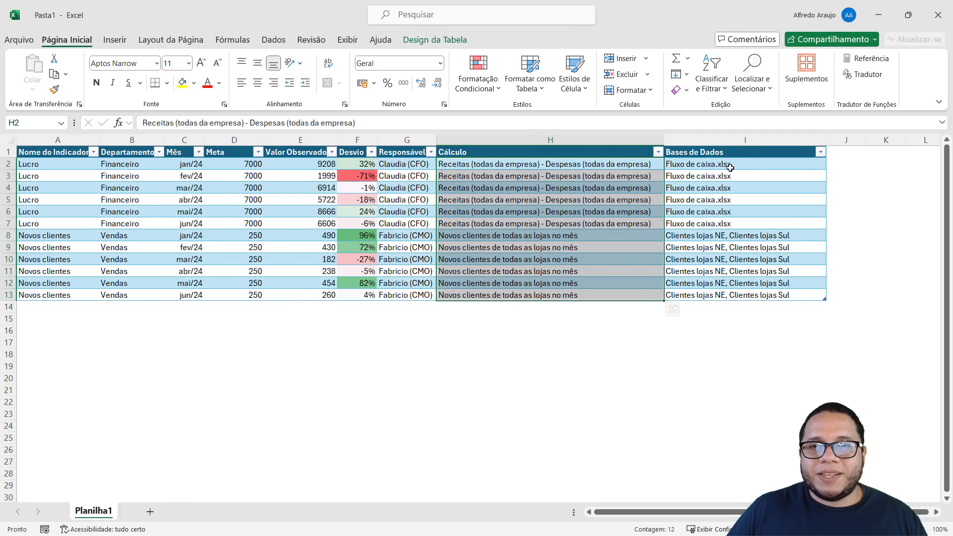
drag(730, 167, 730, 308)
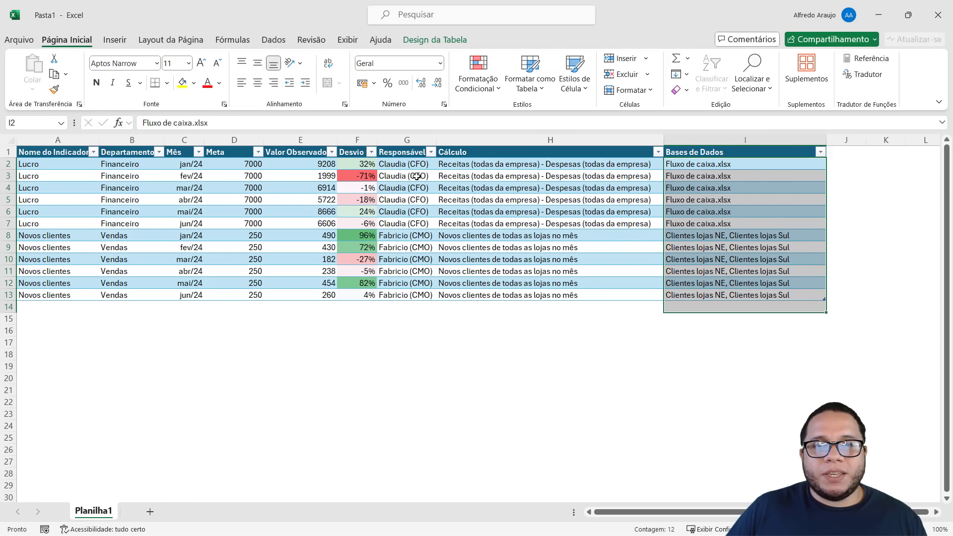
drag(415, 165, 526, 290)
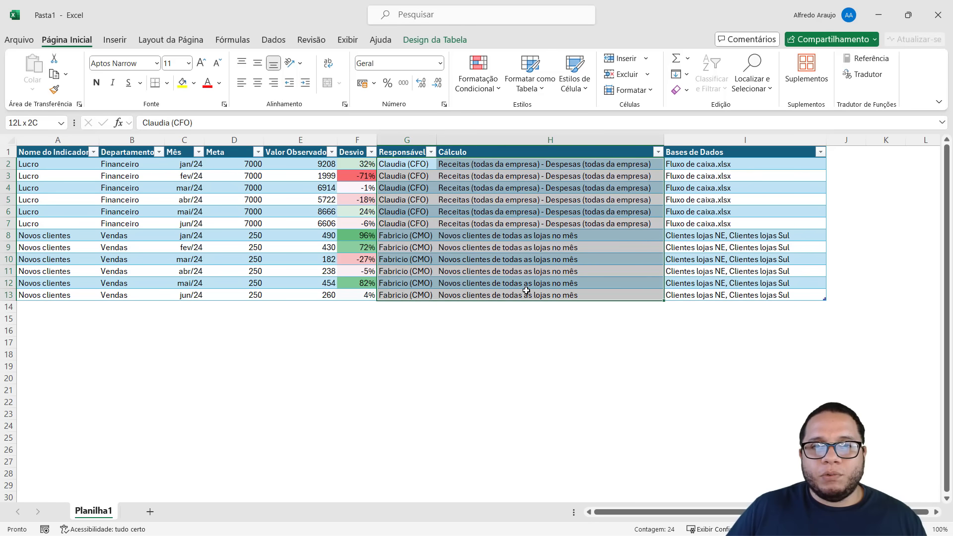
drag(682, 290, 751, 295)
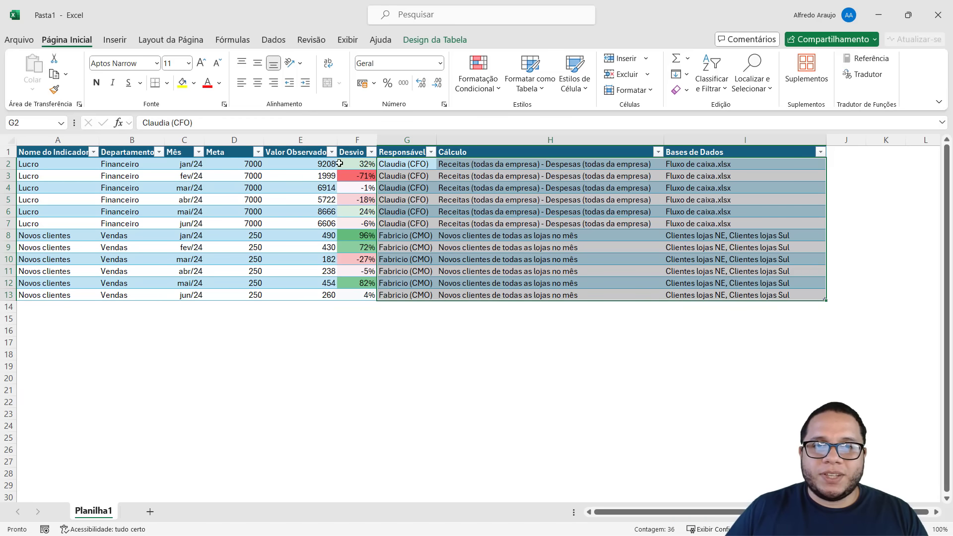
drag(65, 153, 360, 302)
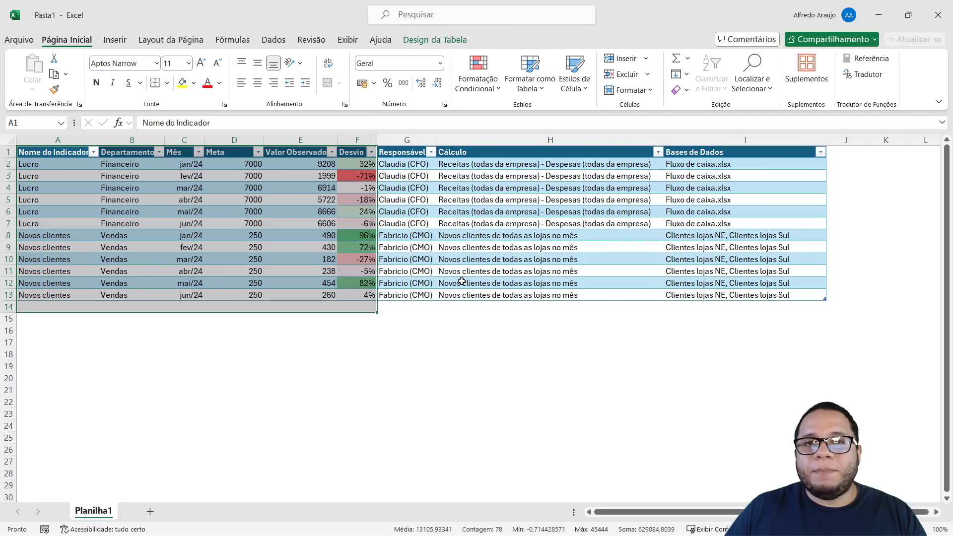
click(471, 270)
ctrl+scroll(242, 250, up, 3)
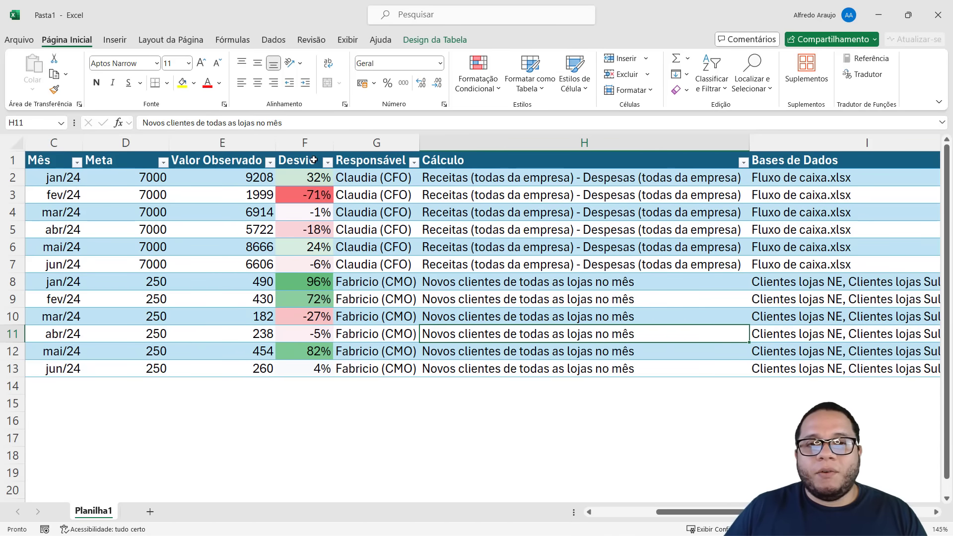
click(308, 152)
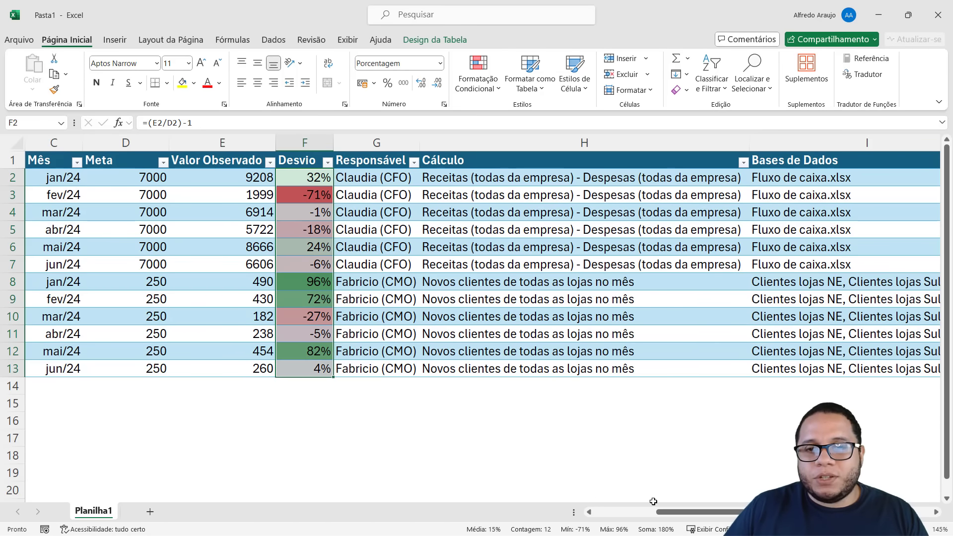
drag(661, 512, 537, 466)
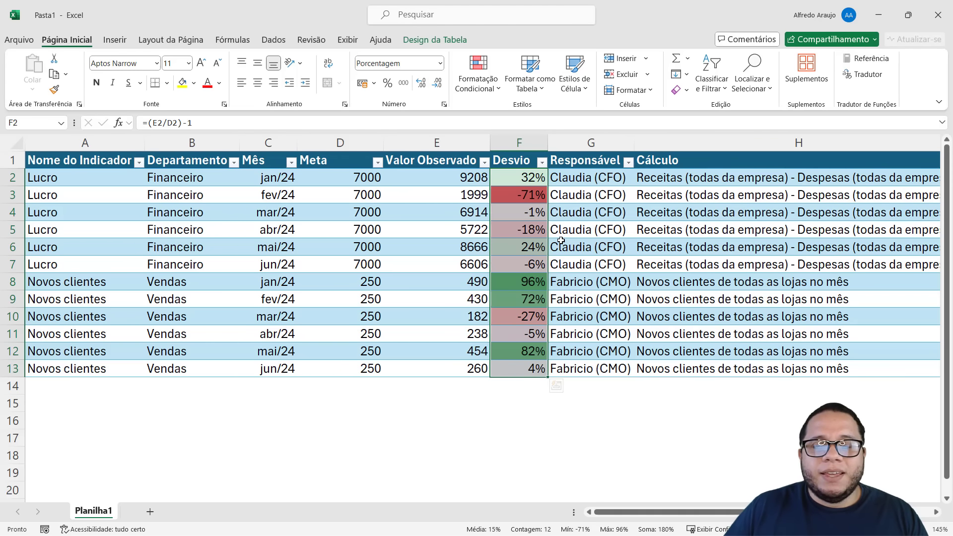
click(575, 249)
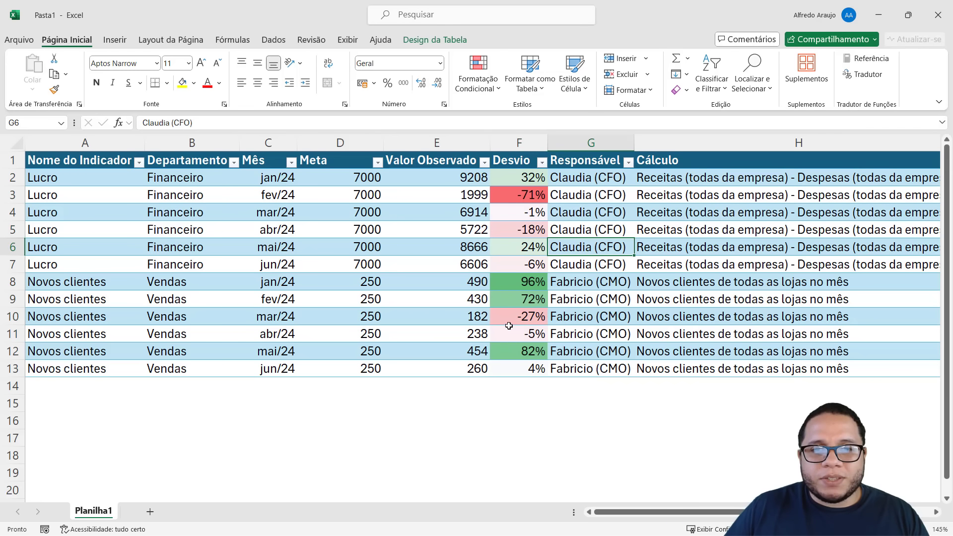
Clear the Valor Observado of the Lucro row for jun/24 in E7 and select its Desvio cell
click(463, 277)
key(Up)
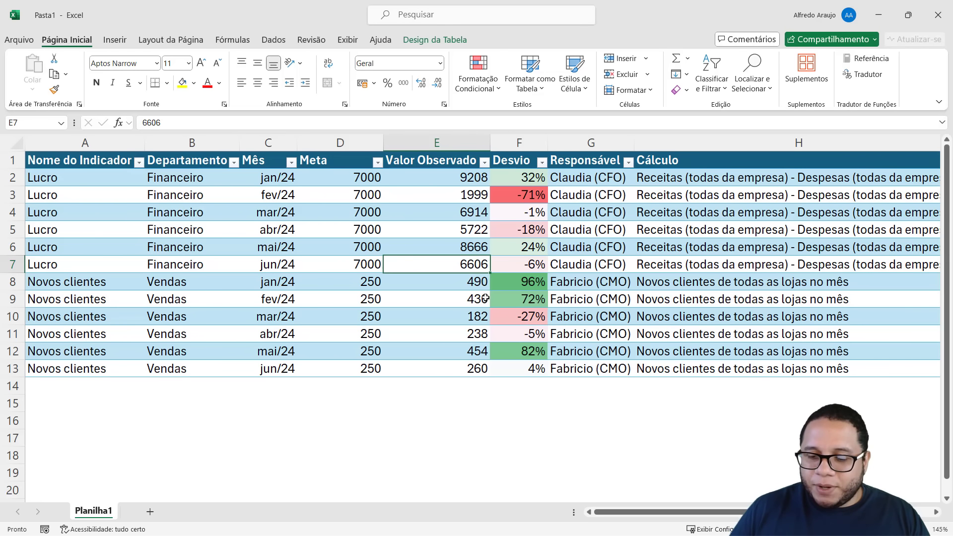
key(Delete)
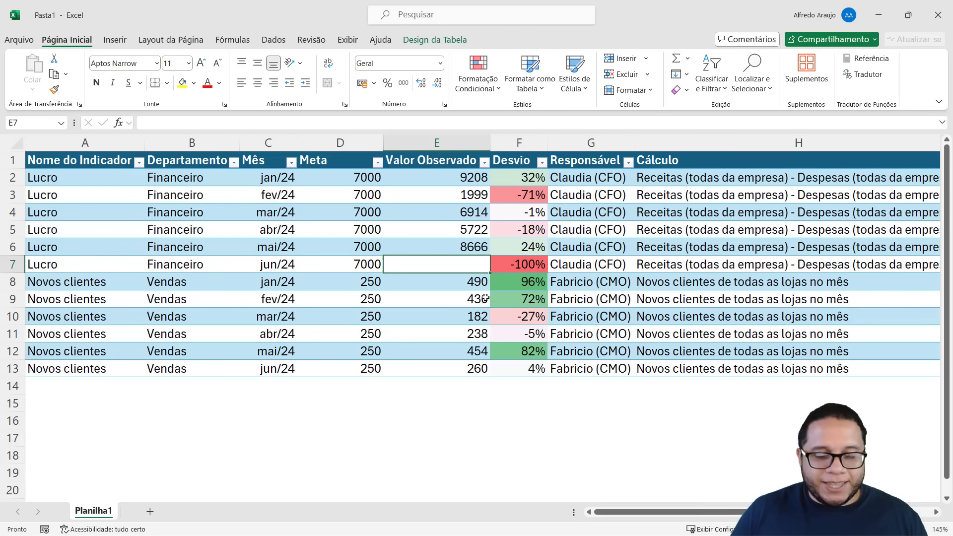
key(ctrl+z)
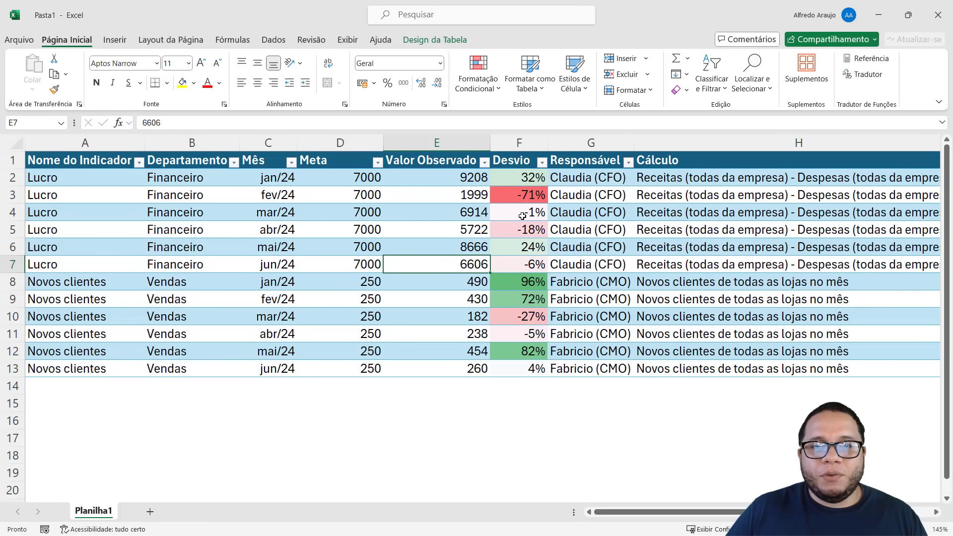
key(Delete)
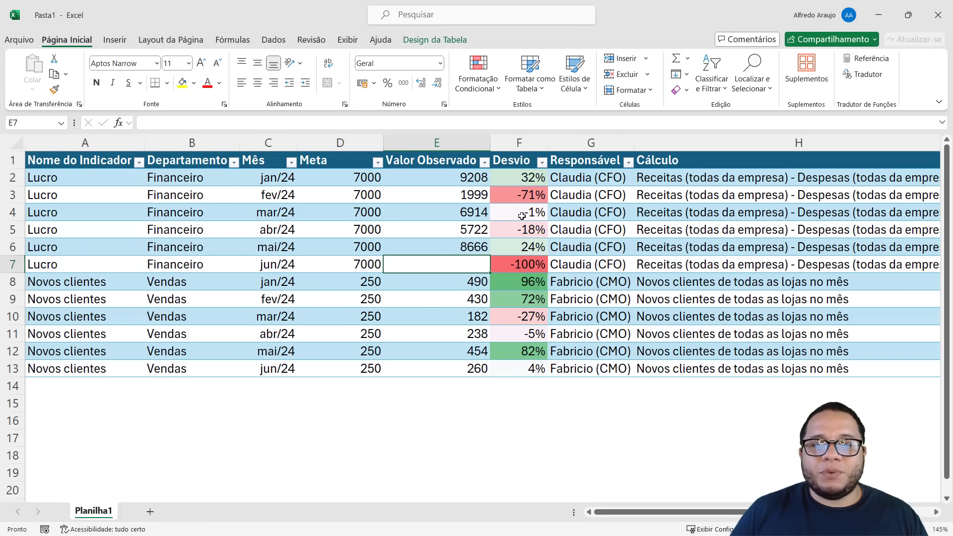
key(ctrl+z)
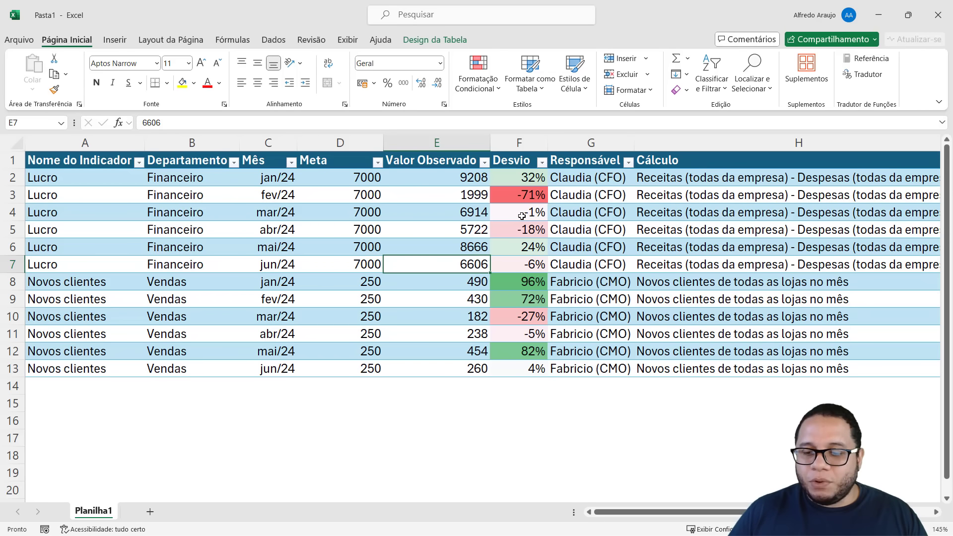
key(Delete)
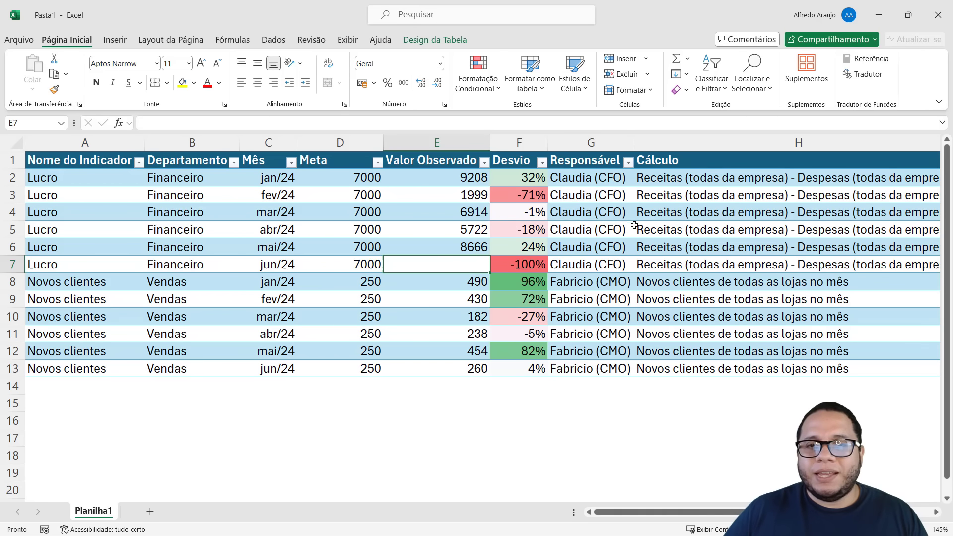
key(Right)
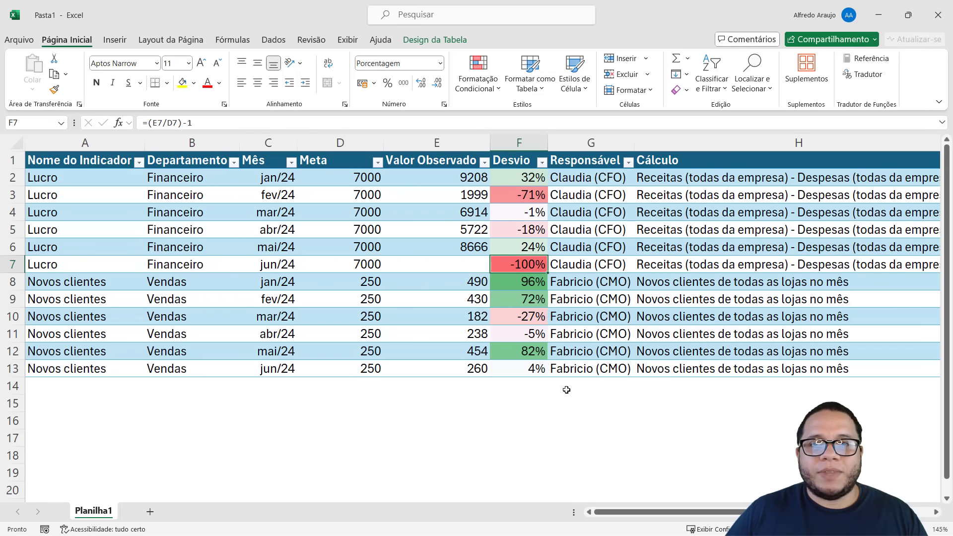
Insert an opening SE( in front of the existing (E2/D2)-1 calculation in the Desvio formula in F2
click(518, 179)
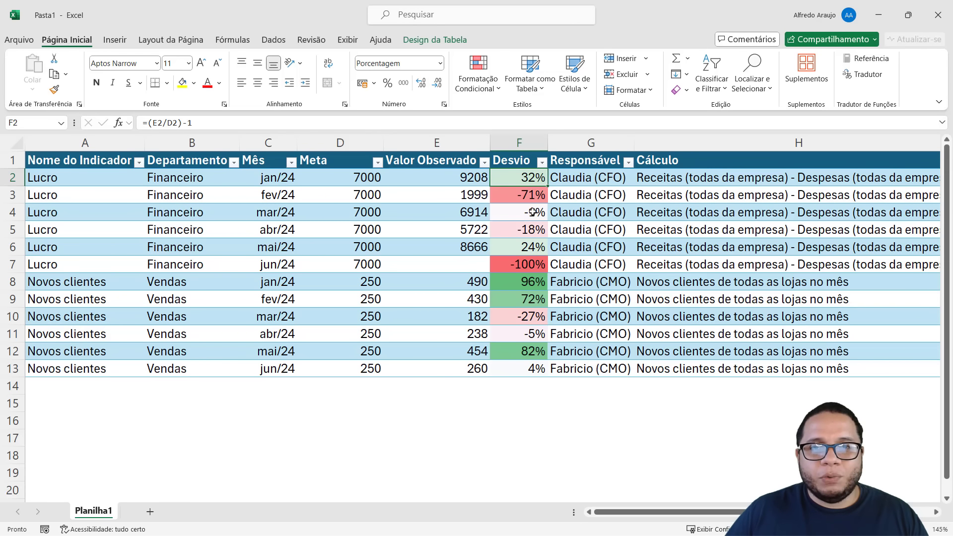
double_click(510, 178)
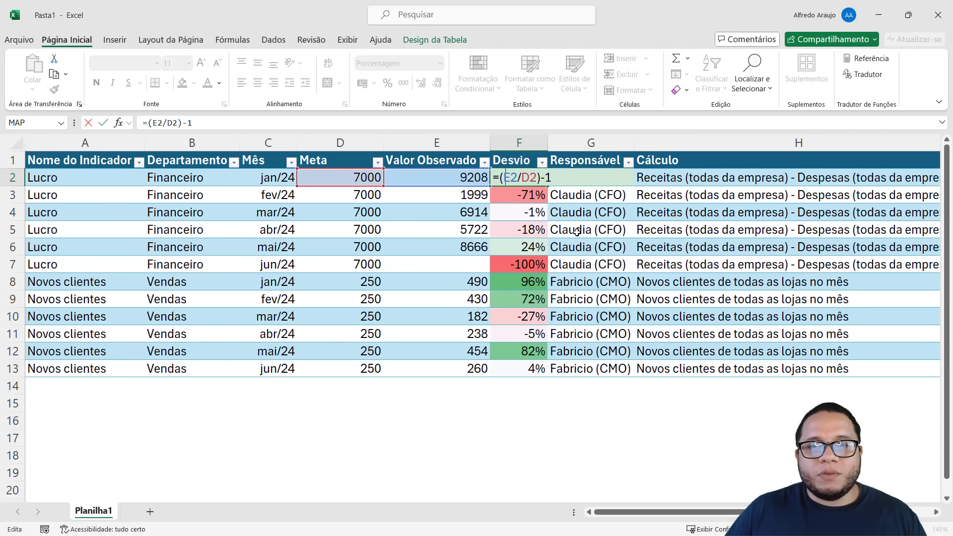
text(SE)
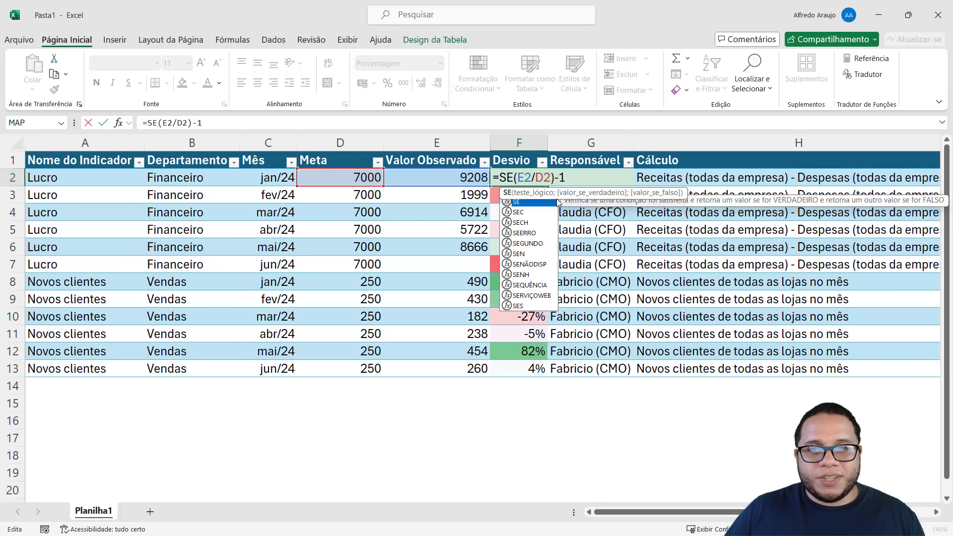
click(459, 177)
key(Return)
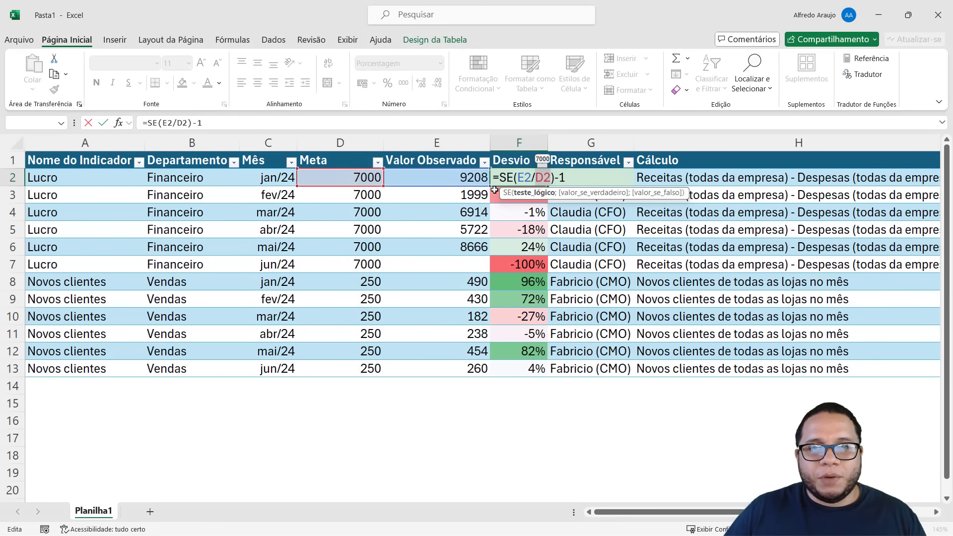
click(517, 177)
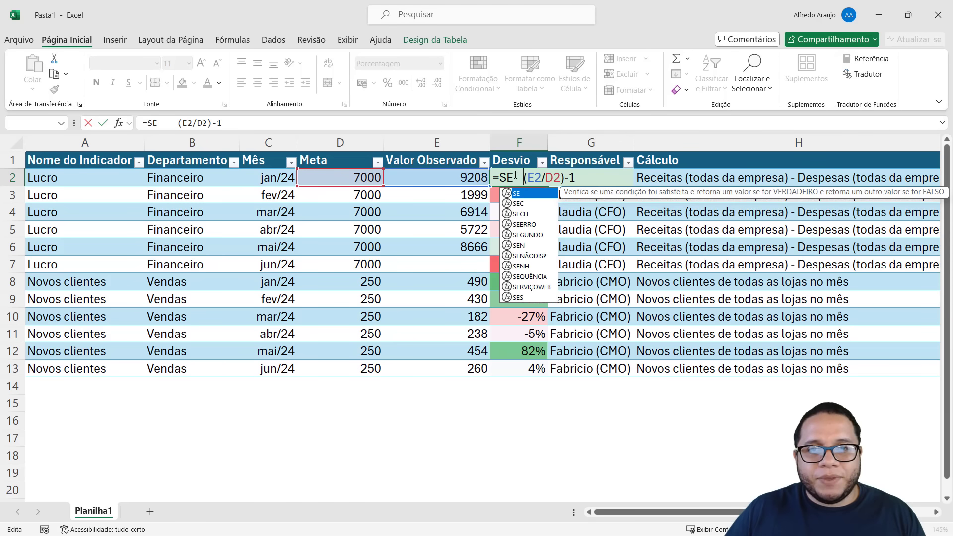
text(()
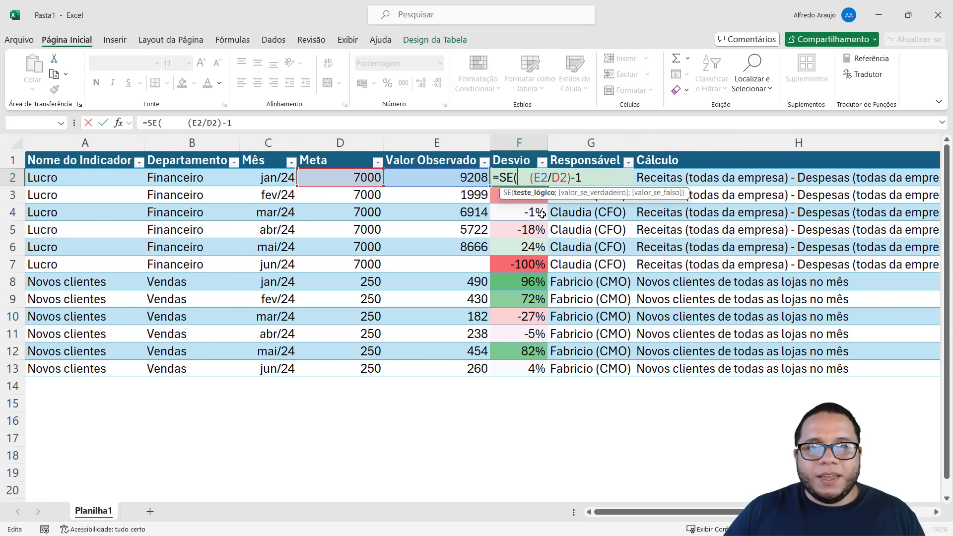
Set the SE condition in F2 to [@[Valor Observado]]=0 with 0 as the value if true
click(457, 178)
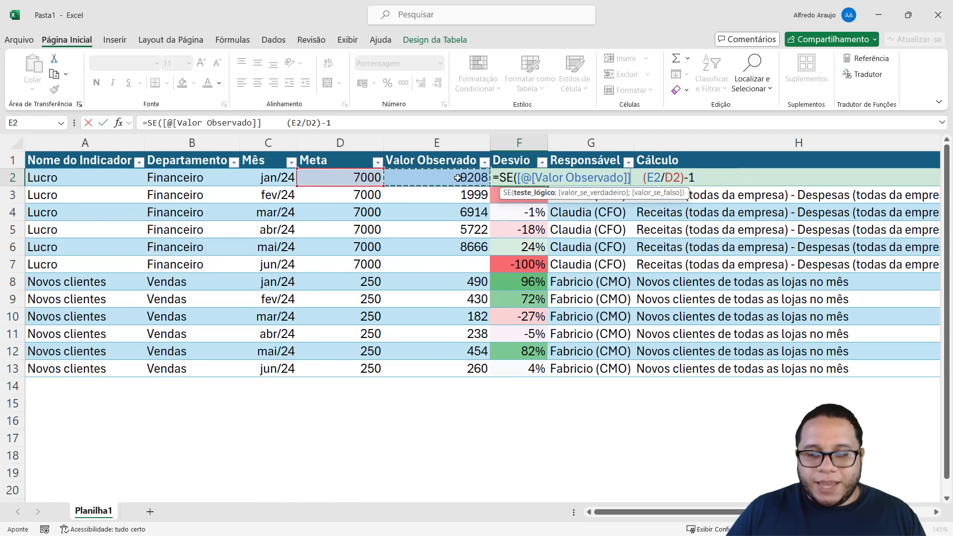
text(=0)
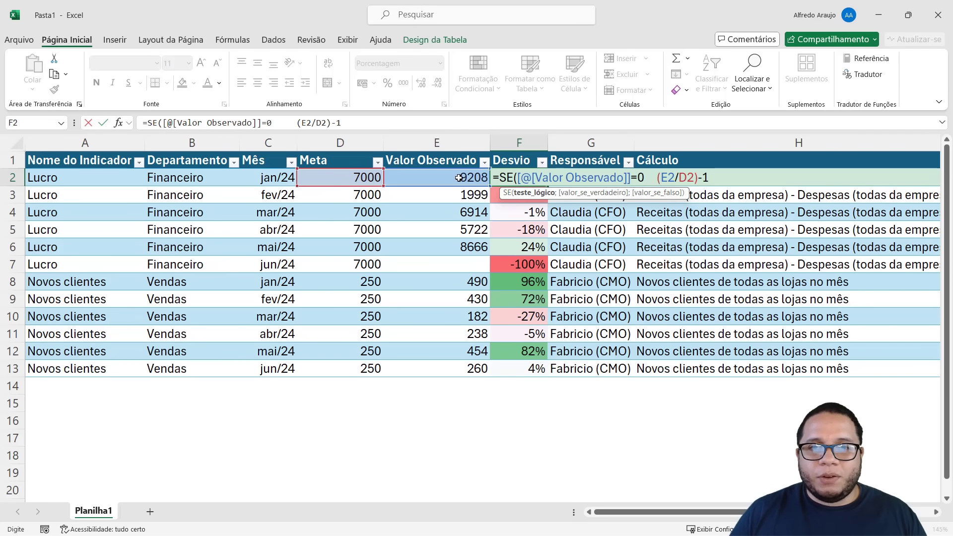
text(;0)
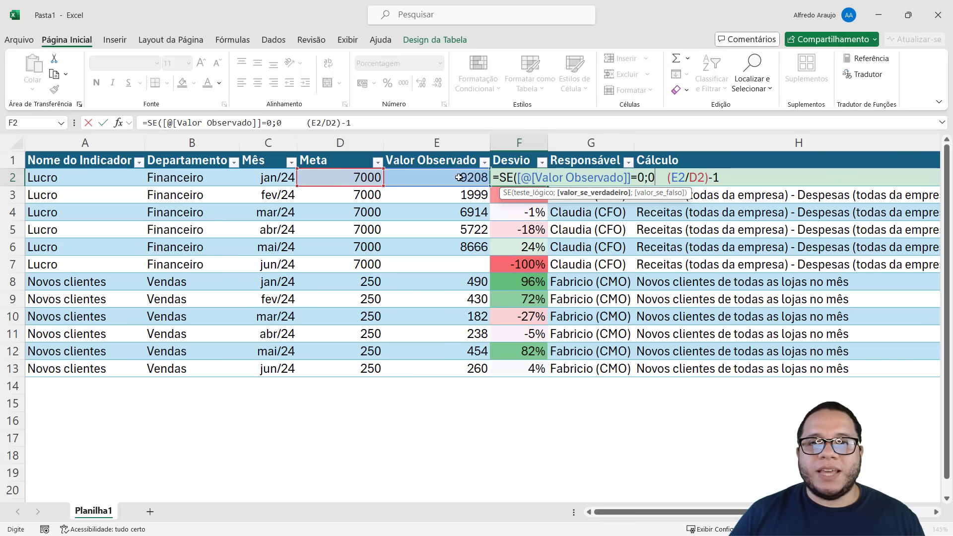
text(;)
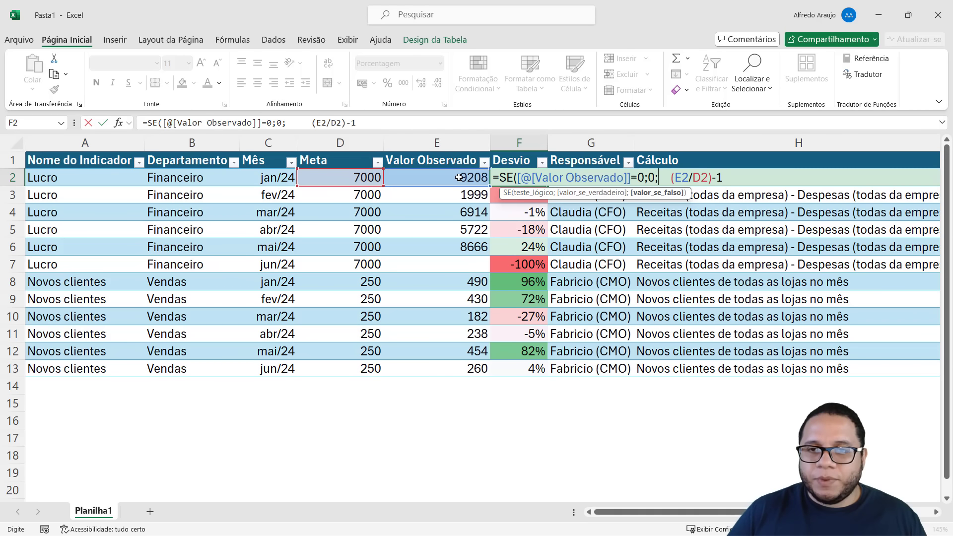
Complete the Desvio formula as =SE([@[Valor Observado]]=0;0;(E2/D2)-1), removing the extra spaces, and check F7
key(Delete)
key(Delete)
key(Delete)
key(Delete)
key(Delete)
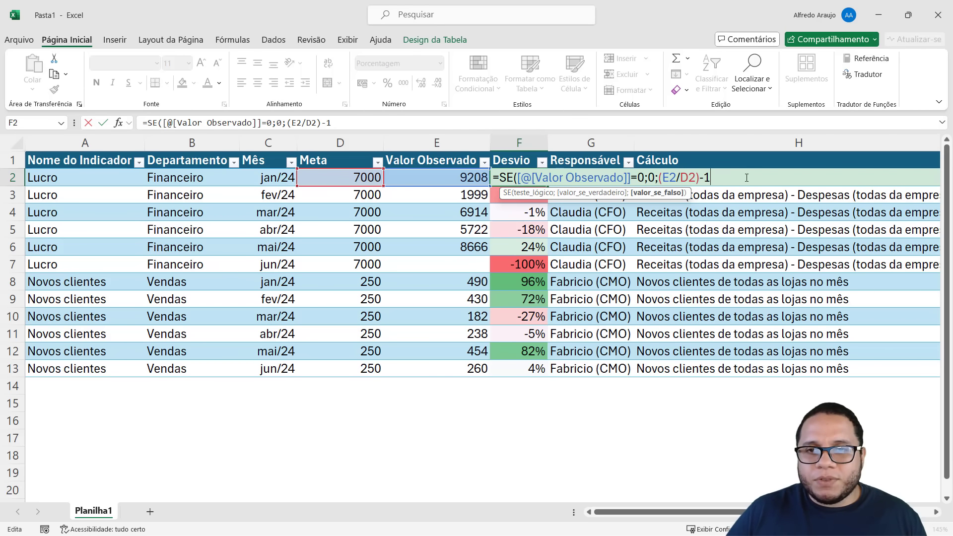
text())
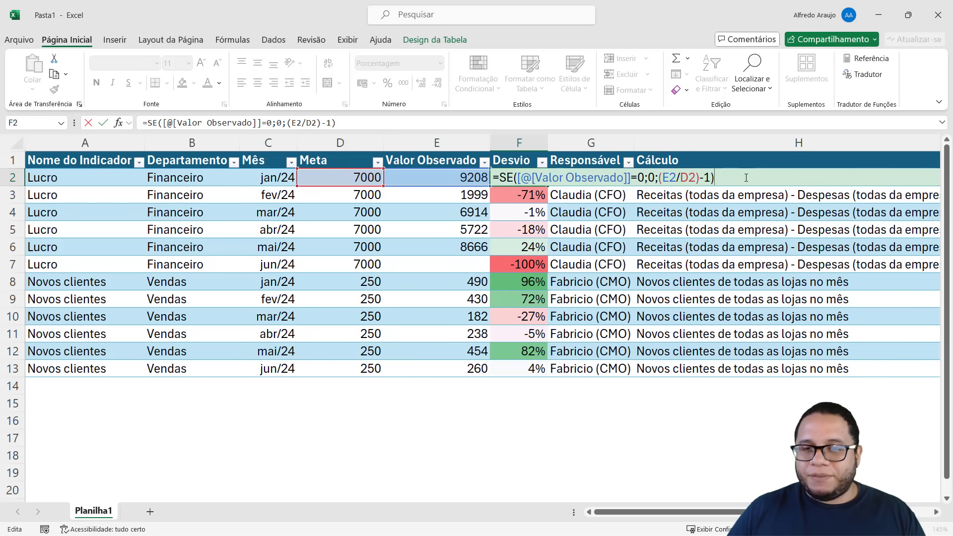
key(Return)
click(521, 260)
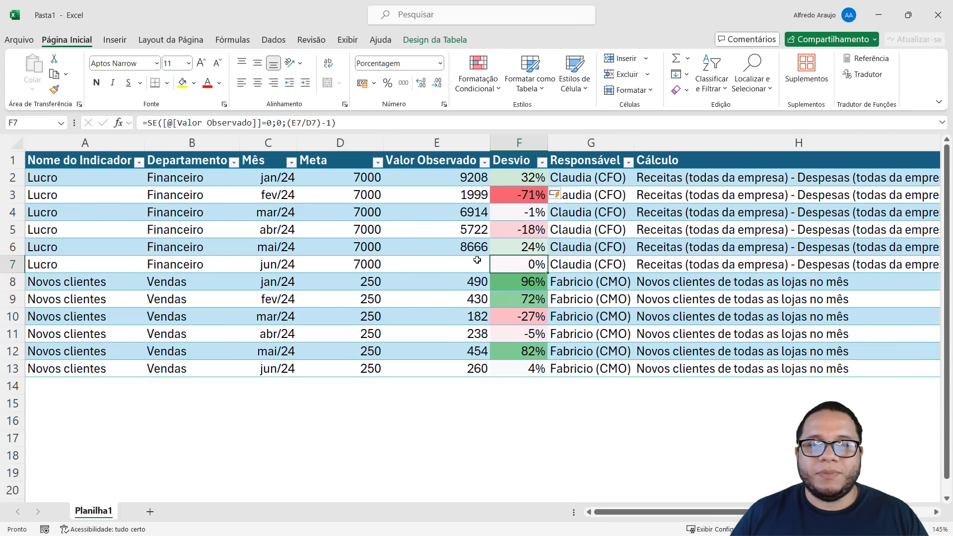
Add an equal-to-0% conditional formatting rule to Desvio cells F2:F13 with yellow fill and dark yellow text
click(525, 173)
drag(524, 172, 519, 371)
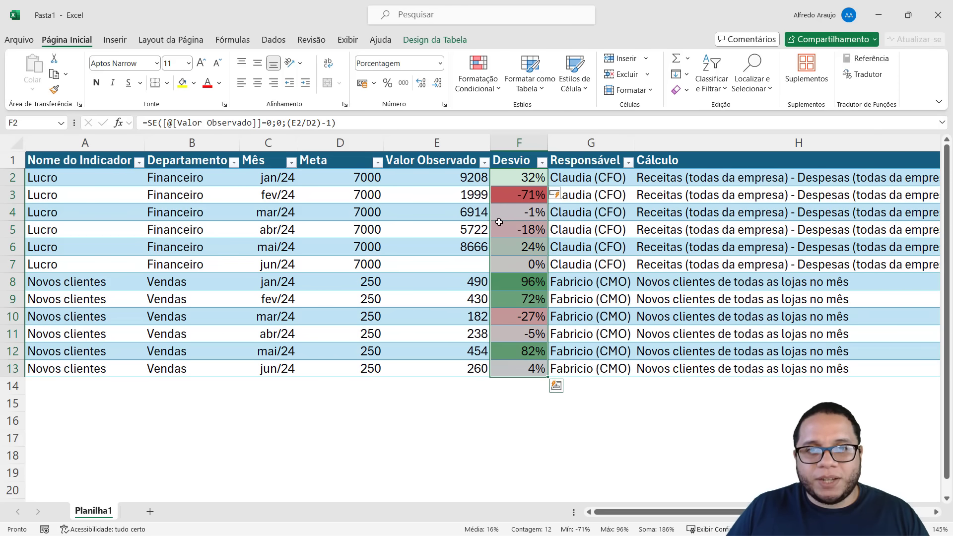
click(477, 87)
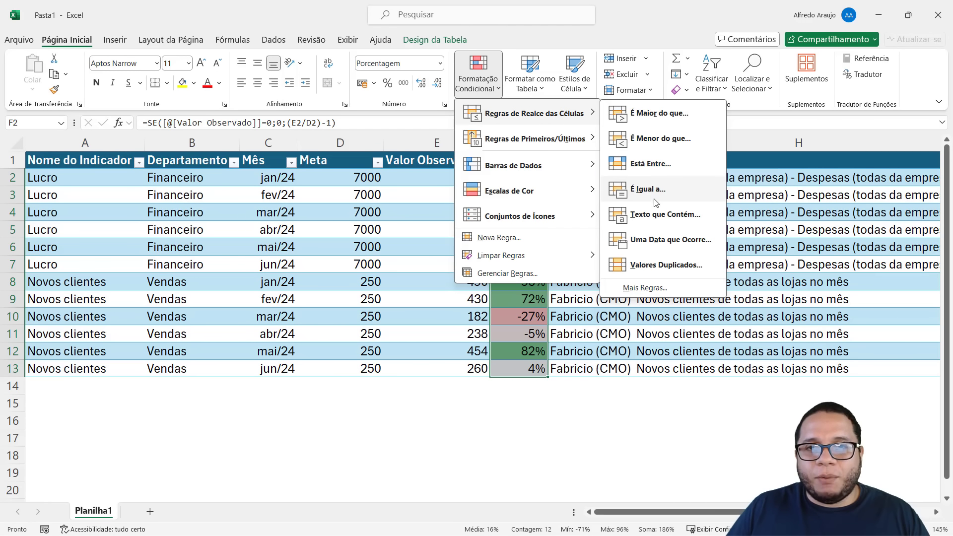
click(648, 192)
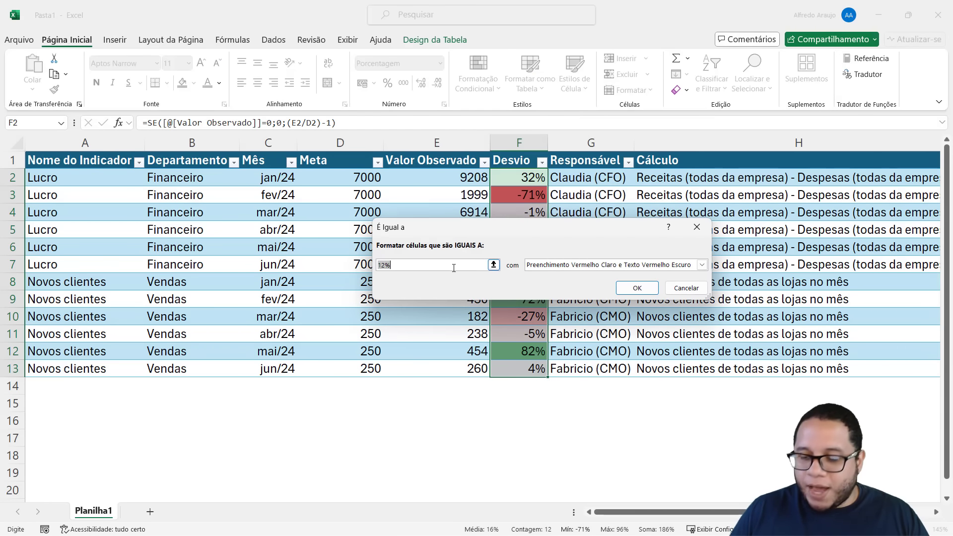
text(0)
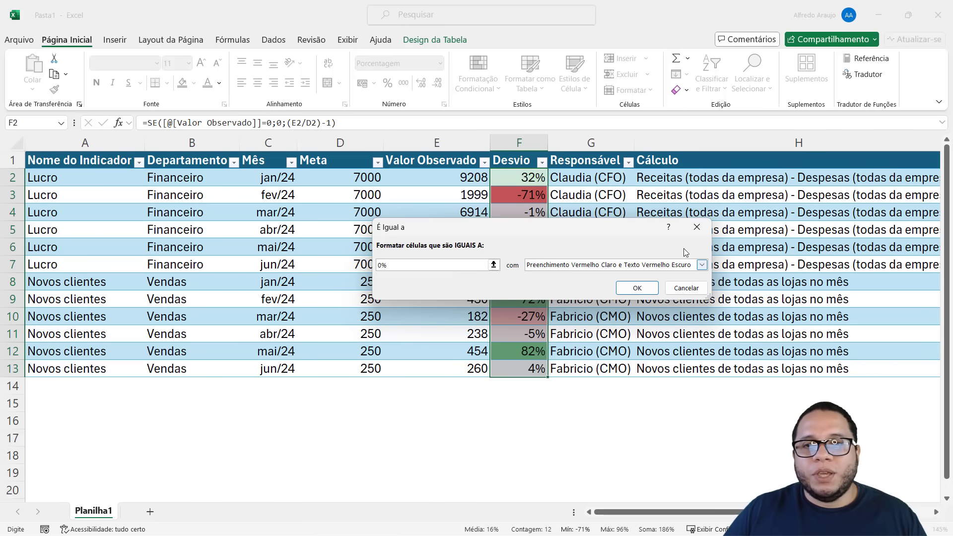
click(702, 265)
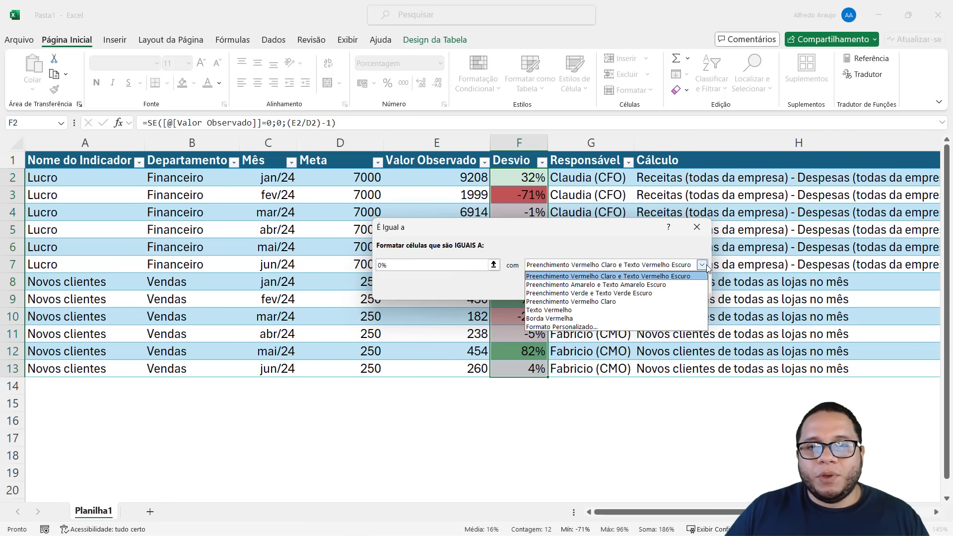
click(679, 285)
click(638, 291)
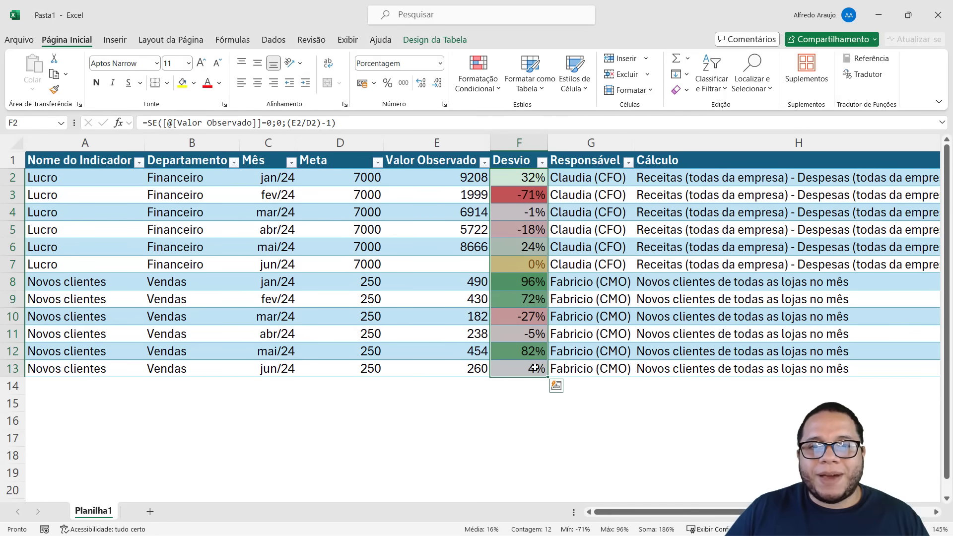
click(537, 419)
Edit the conditional formatting rule for cell value = 0 on F2:F13 and set its font color to Automática
drag(529, 183, 516, 370)
click(478, 79)
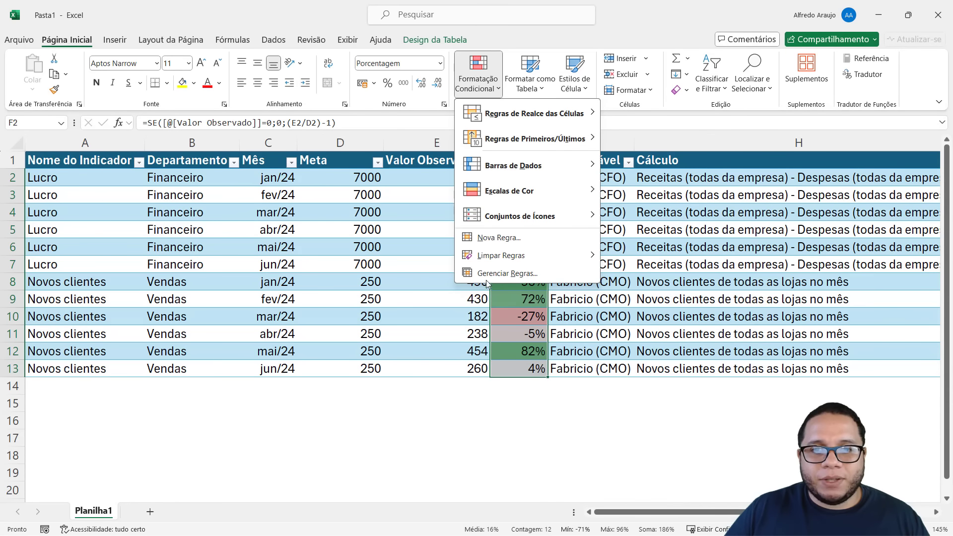
click(487, 277)
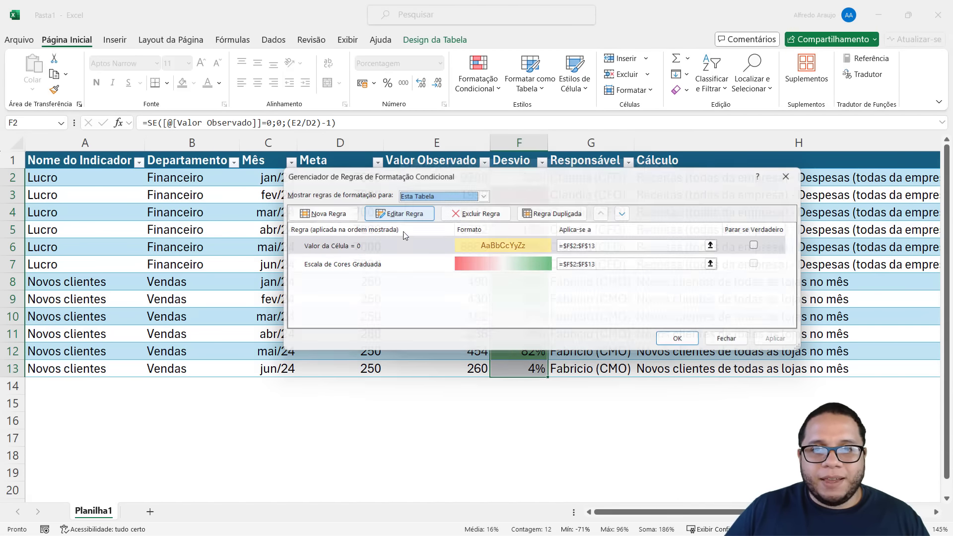
double_click(405, 243)
click(668, 334)
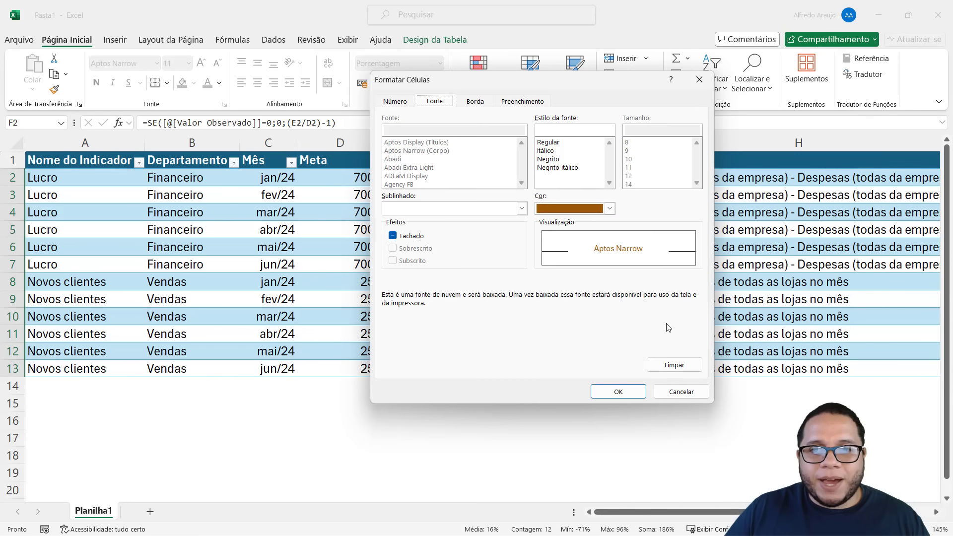
click(610, 209)
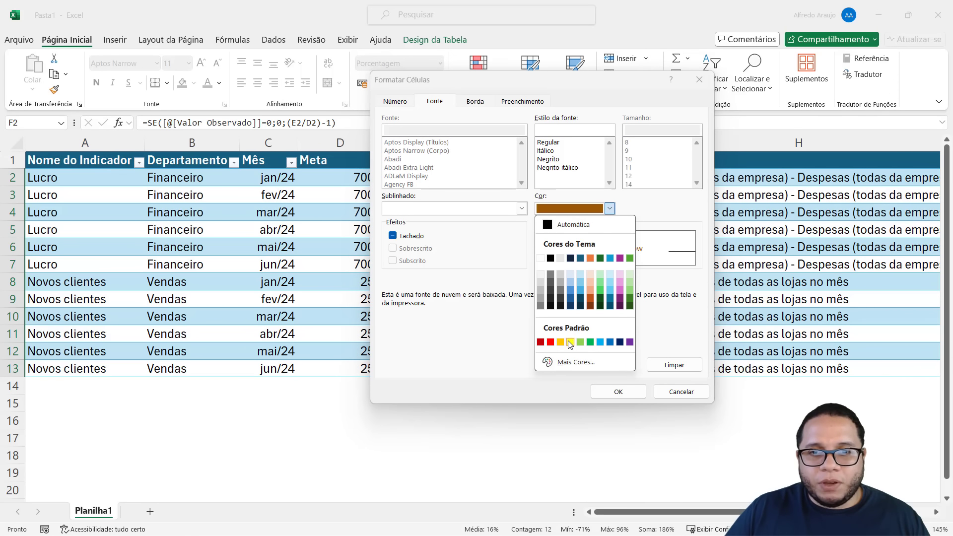
click(561, 343)
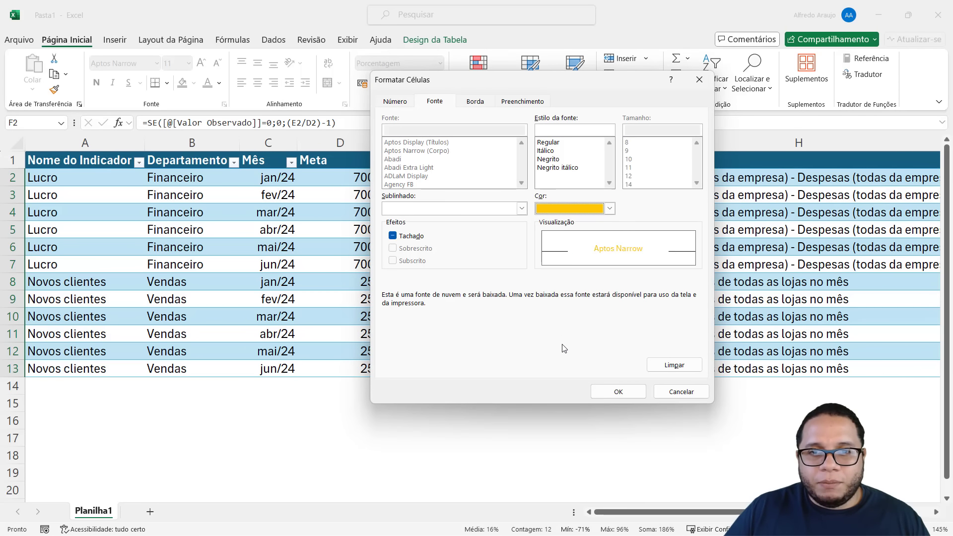
click(574, 208)
click(546, 225)
Set the zero-value rule's fill to the standard orange-gold color and apply the edited rule to the Desvio column
click(523, 102)
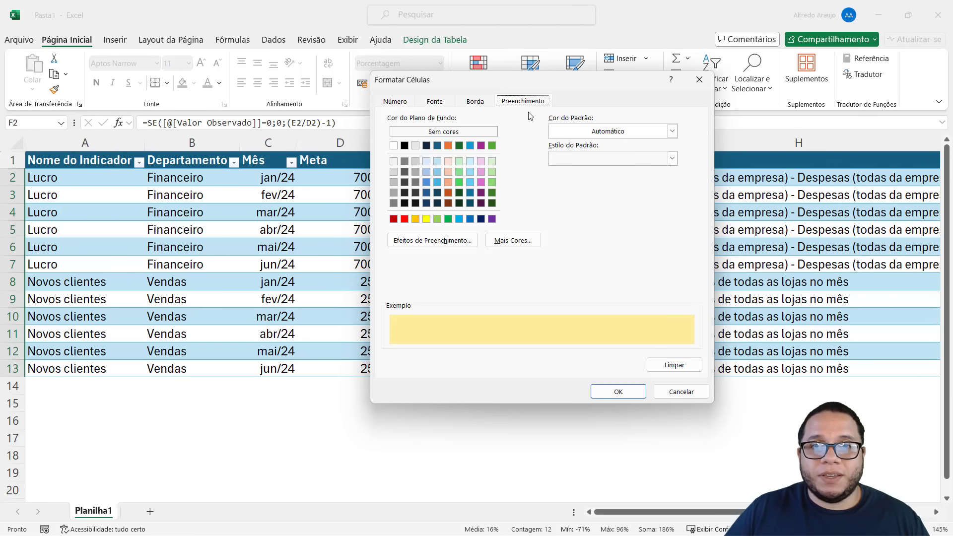
click(416, 219)
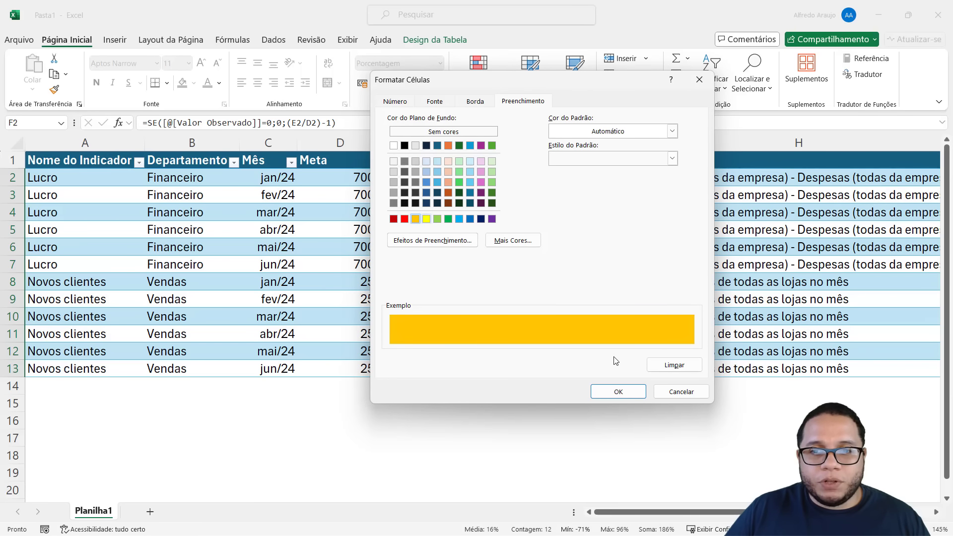
click(626, 391)
click(623, 360)
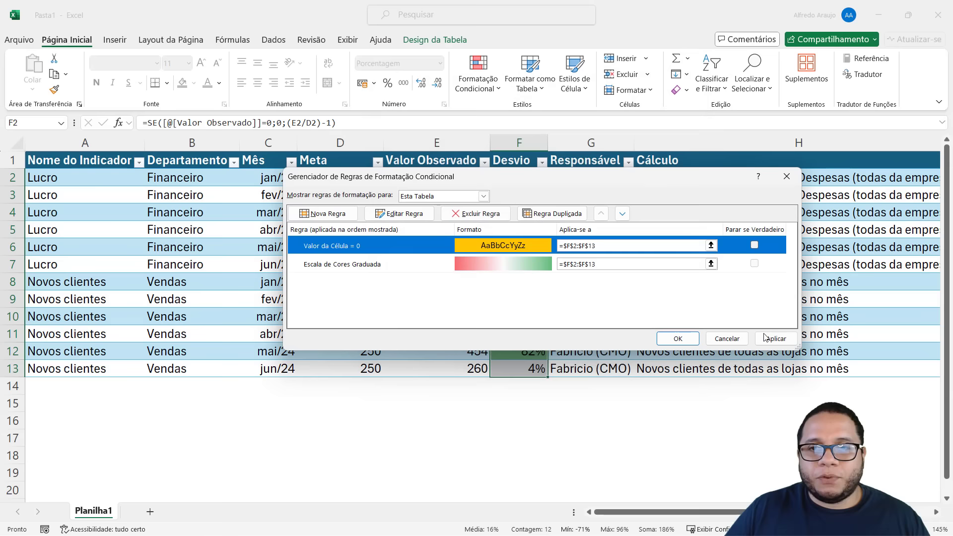
click(674, 338)
click(511, 333)
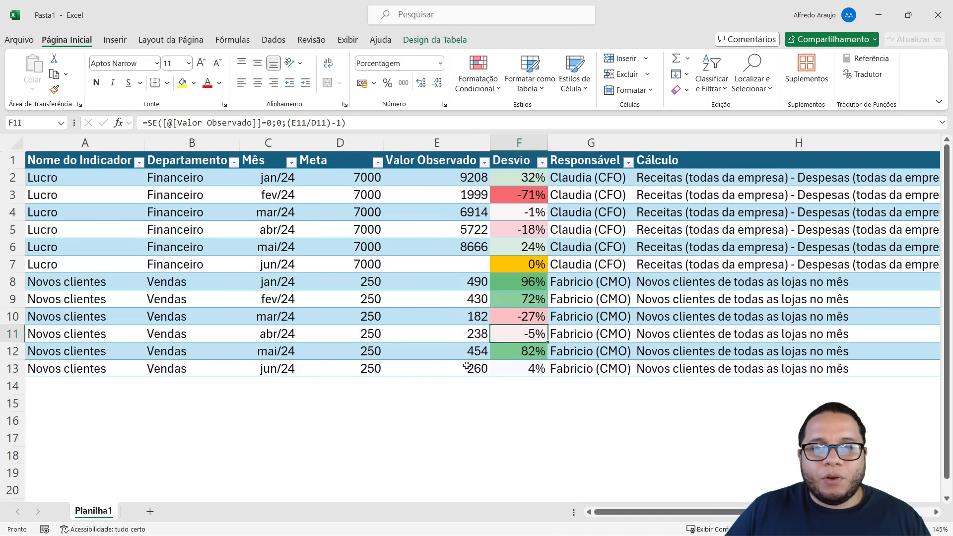
Clear the Valor Observado of the Novos clientes rows for mai/24 and jun/24 in E12:E13
drag(463, 353, 466, 365)
key(Delete)
click(427, 298)
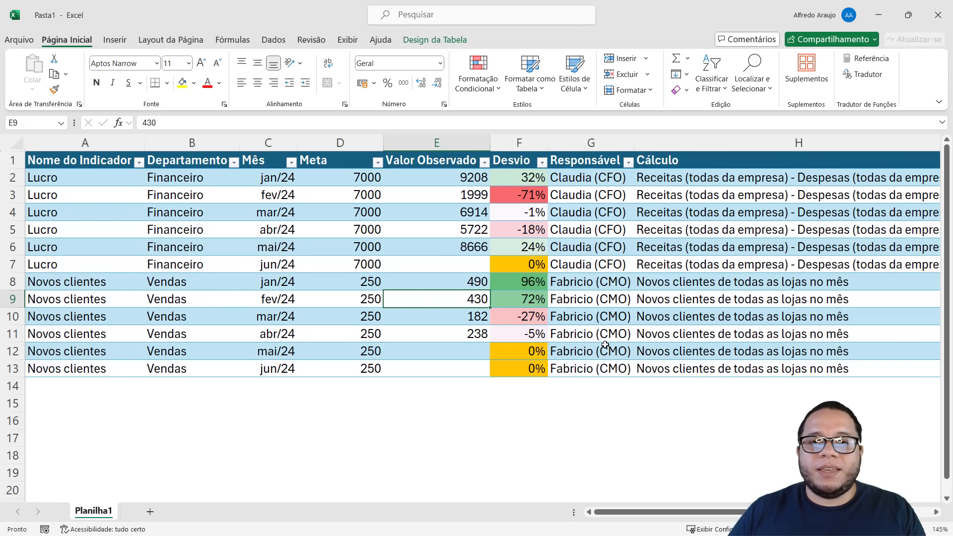
Review the Desvio column's color coding and the E2/D2 part of the formula in F2
drag(532, 178, 526, 368)
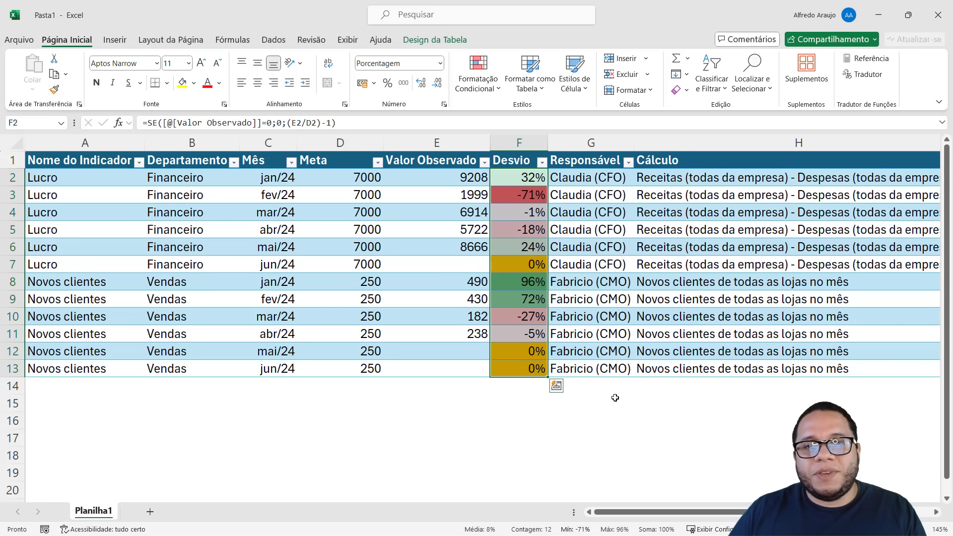
click(629, 310)
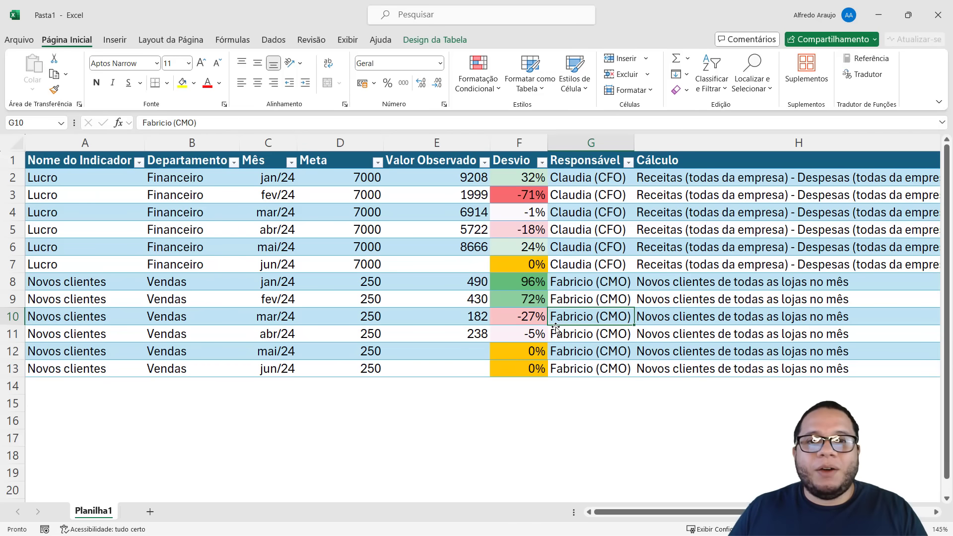
drag(528, 181, 512, 355)
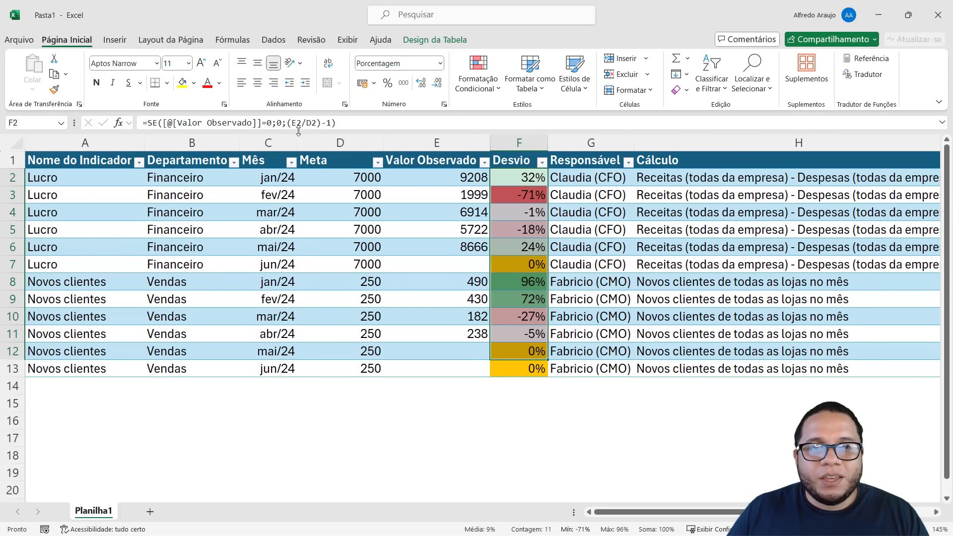
drag(292, 123, 323, 125)
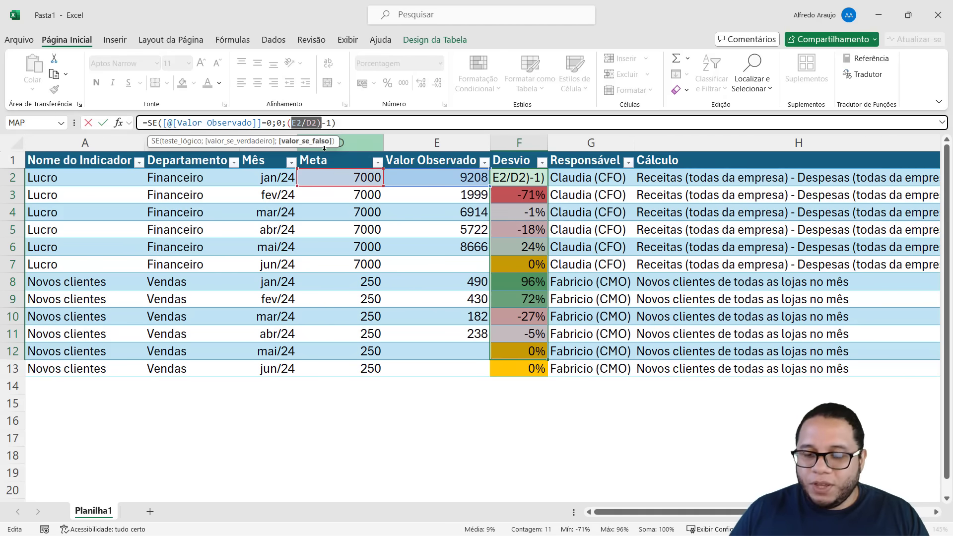
key(Return)
key(Down)
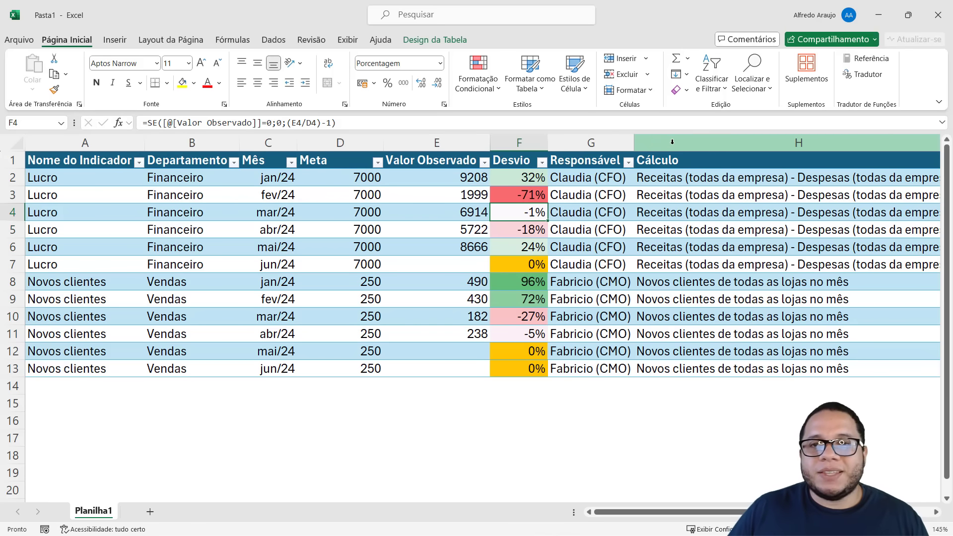
Auto-fit the width of the Responsável column and look over the whole table through Bases de Dados
double_click(634, 143)
ctrl+scroll(662, 247, down, 3)
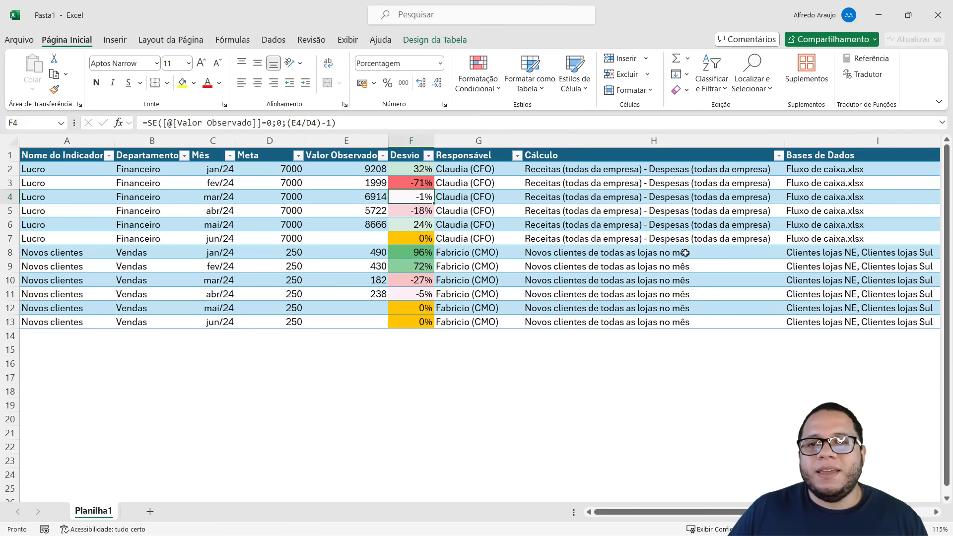
ctrl+scroll(791, 219, down, 2)
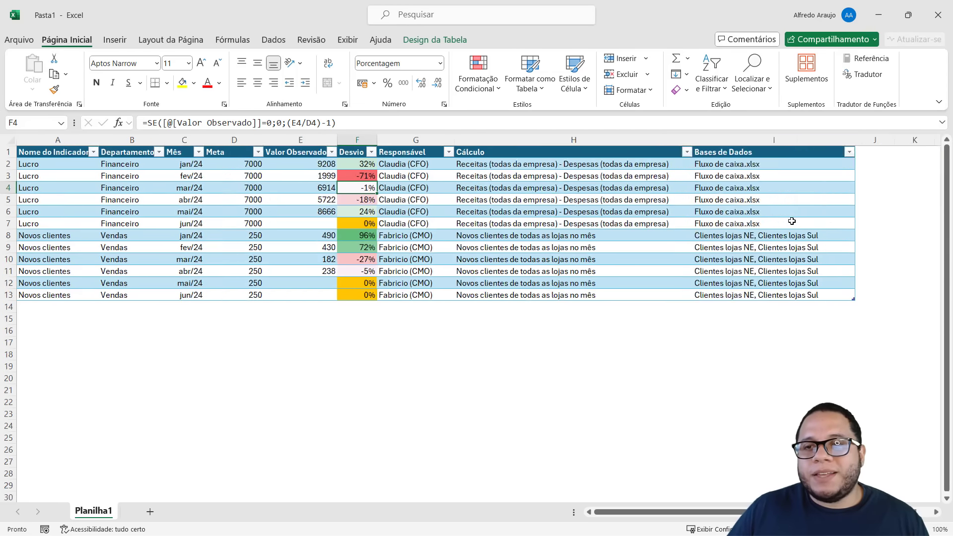
ctrl+scroll(416, 293, up, 3)
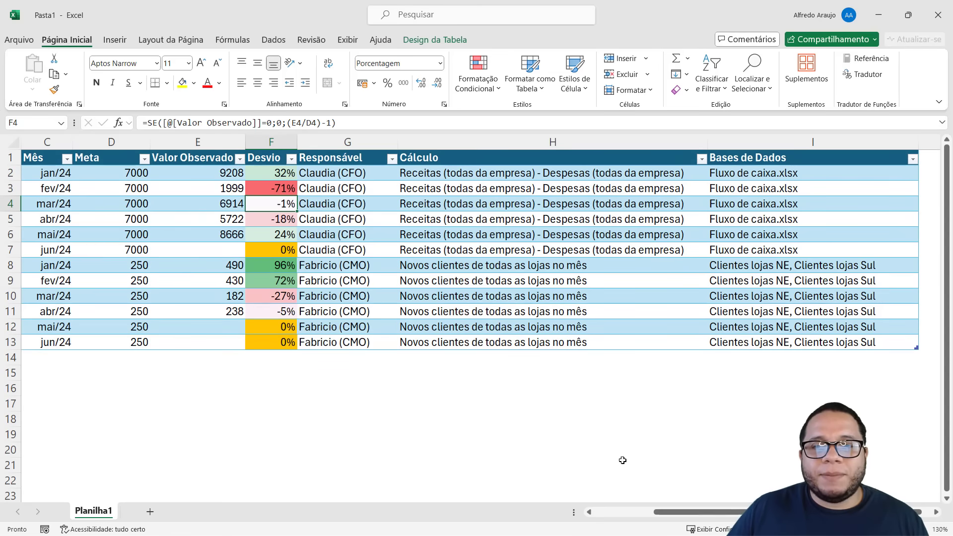
drag(685, 512, 532, 503)
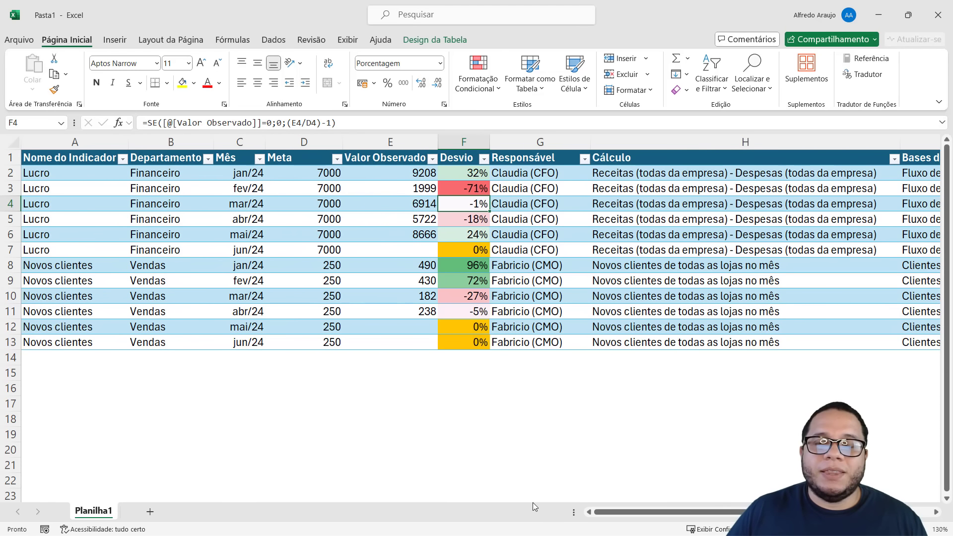